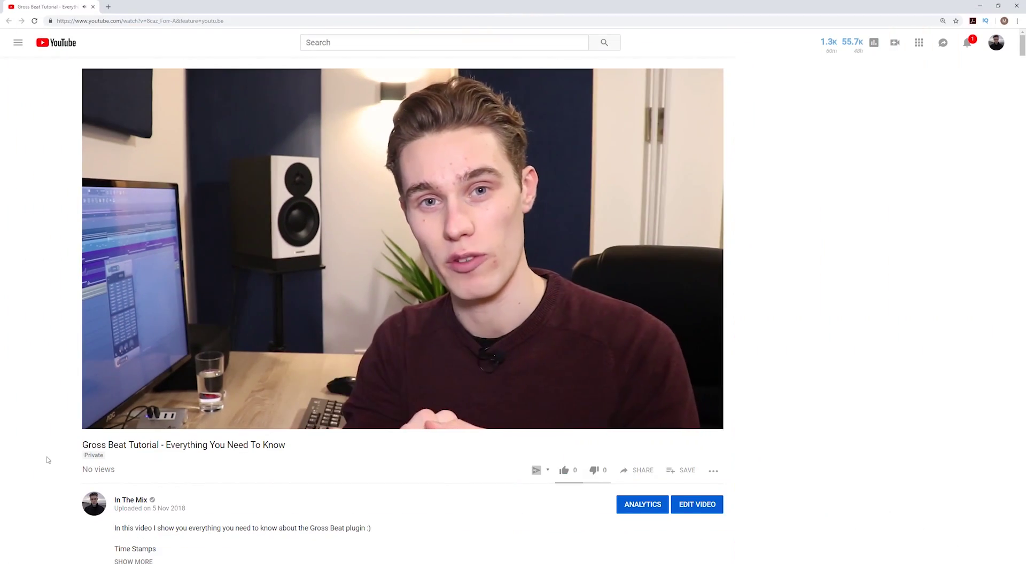
Step: Expand the Gross Beat Tutorial description to list its timestamps and gear links, then return to the player
scroll(47, 460, down, 2)
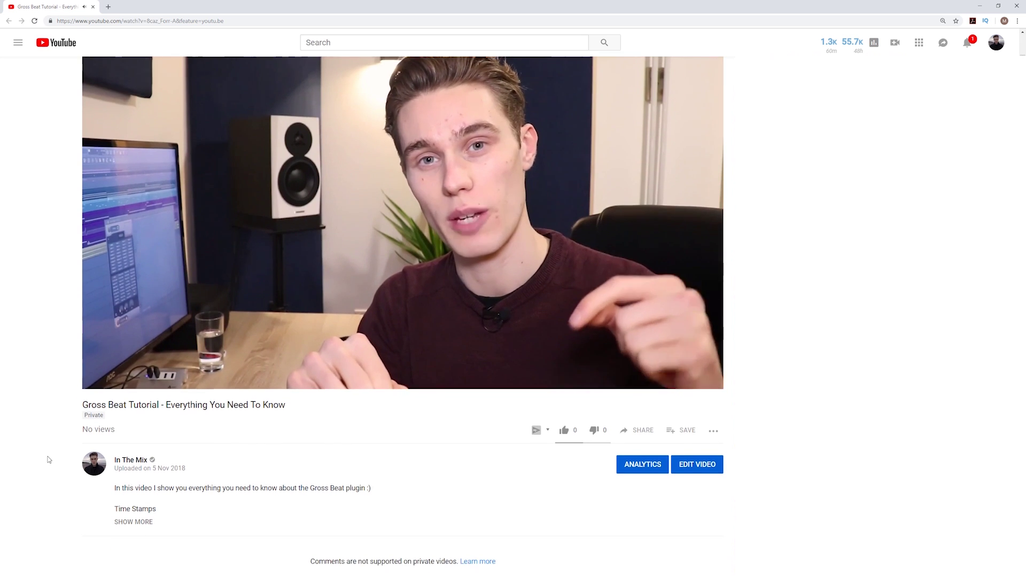
click(138, 442)
scroll(176, 437, down, 4)
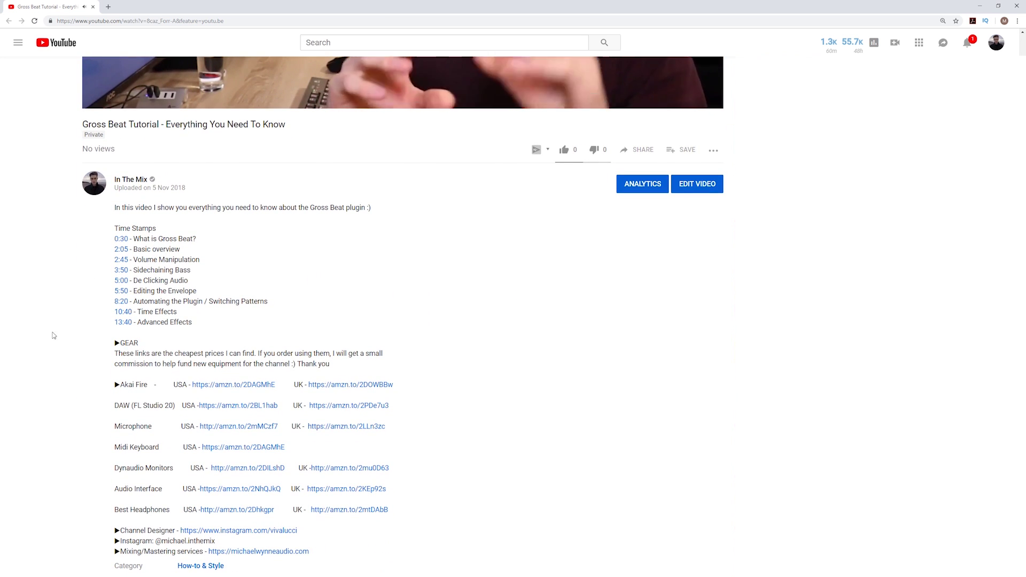
scroll(68, 338, up, 1)
scroll(68, 338, up, 6)
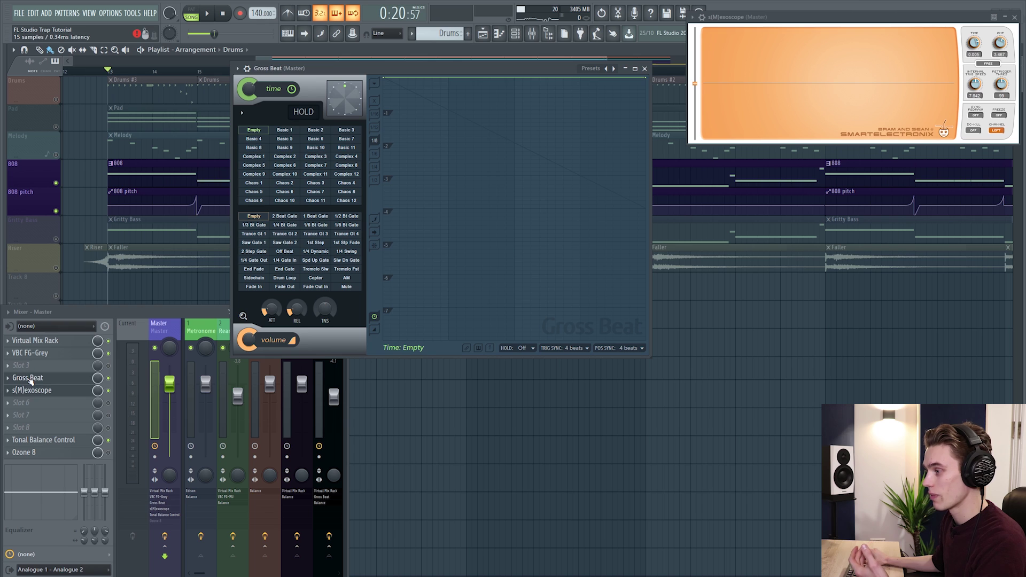
Step: Load Gross Beat into an empty effect slot on the Master mixer track
click(124, 369)
click(10, 368)
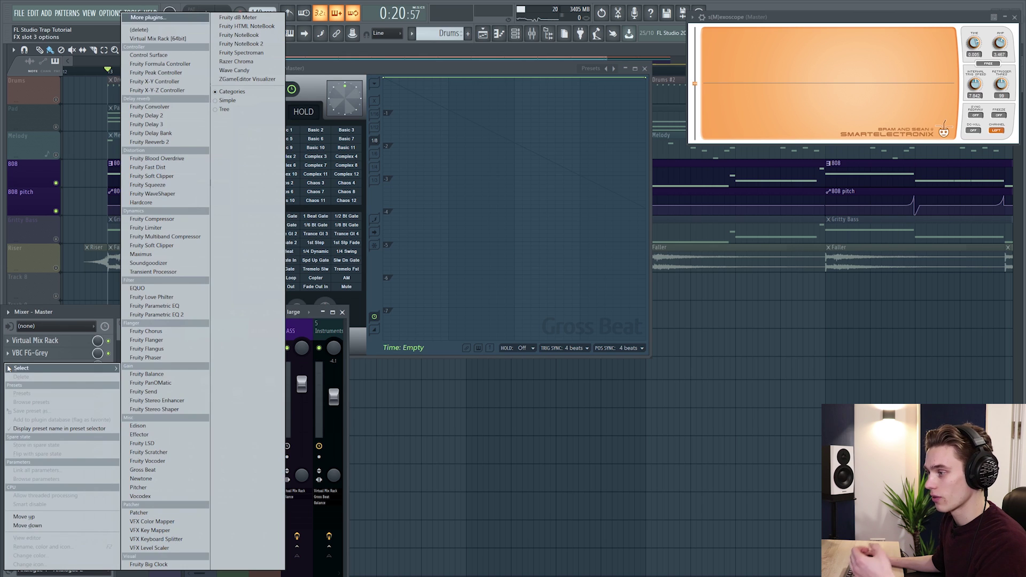
click(136, 474)
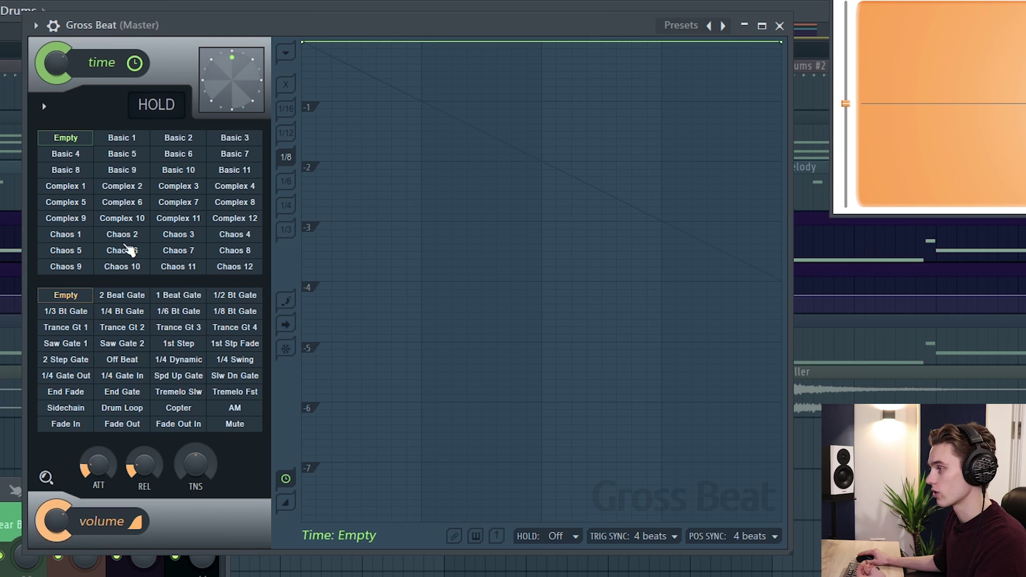
Step: Show Gross Beat's empty volume envelope, test-drag its start point, and start song playback
click(74, 301)
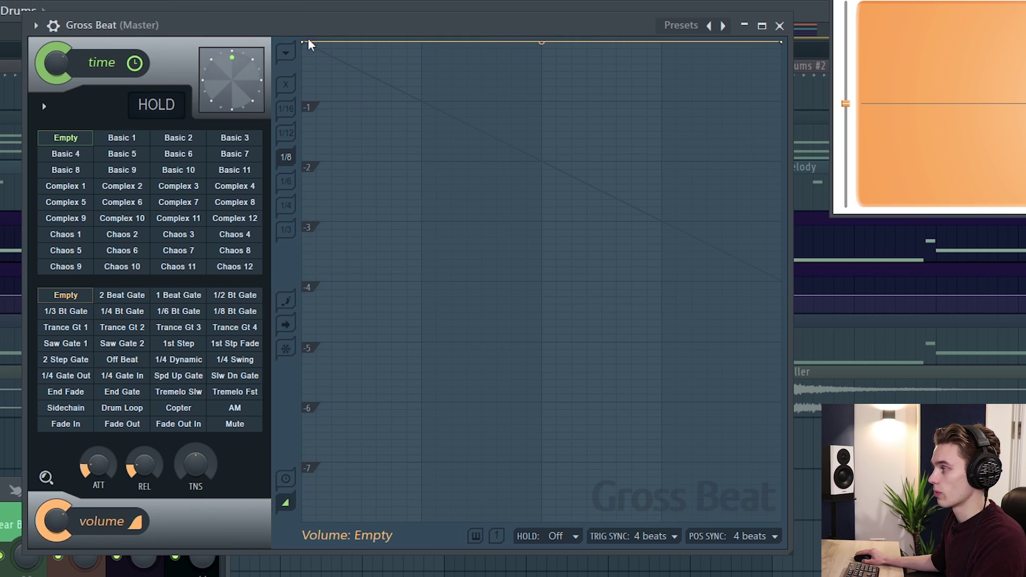
drag(309, 43, 289, 34)
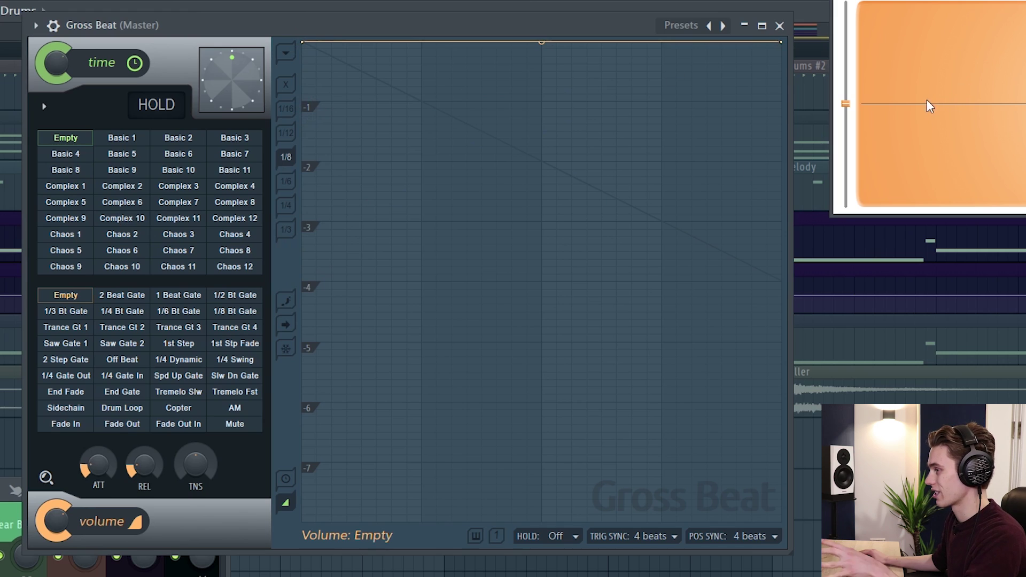
key(space)
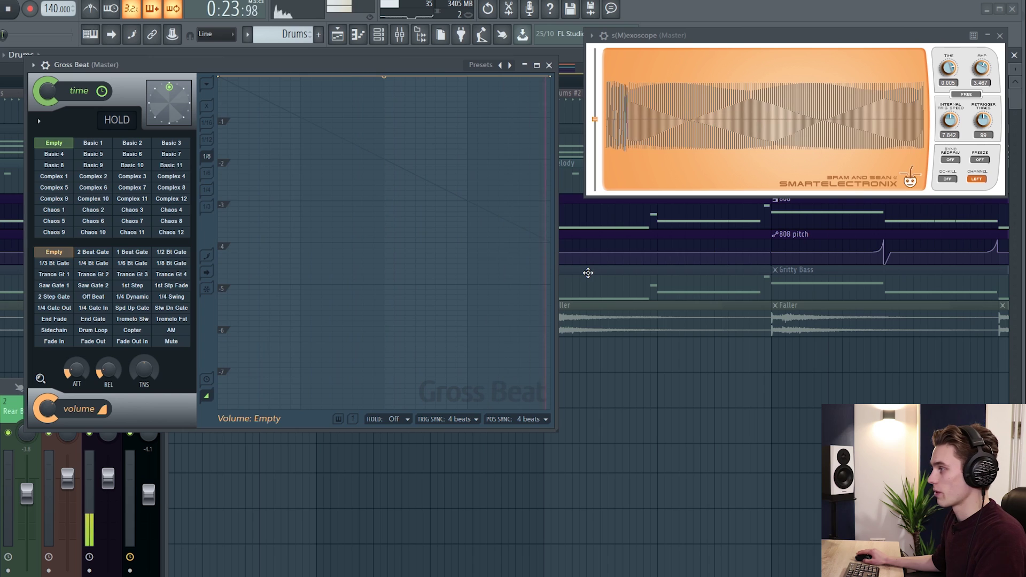
Step: Apply the 2 Beat Gate volume preset and audition it on the song
key(space)
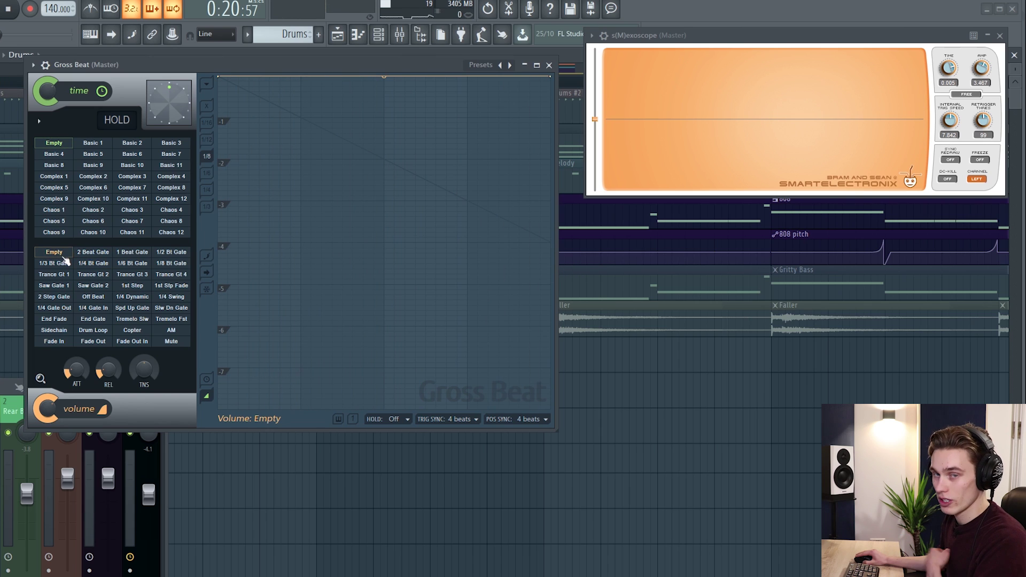
click(97, 256)
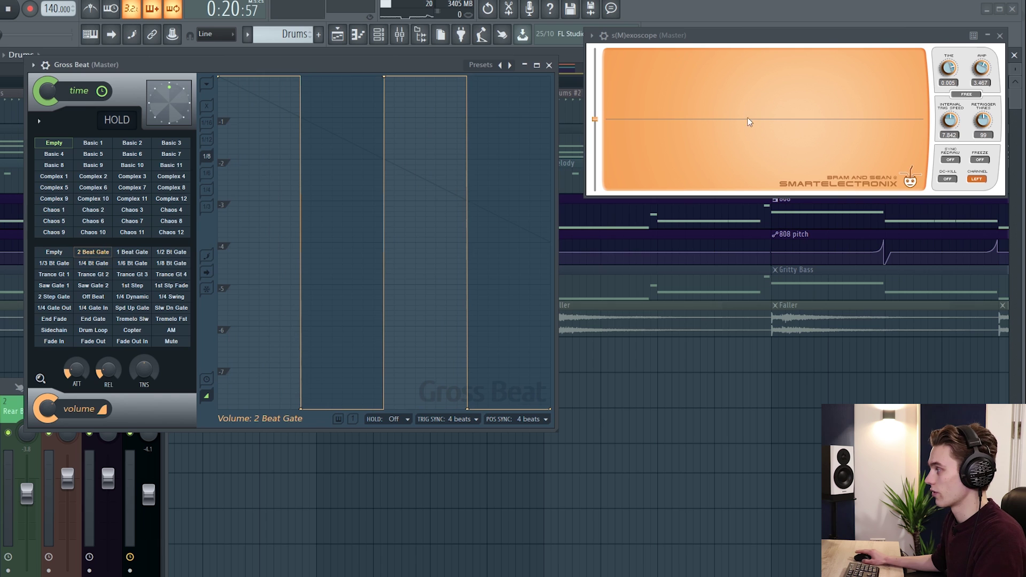
key(space)
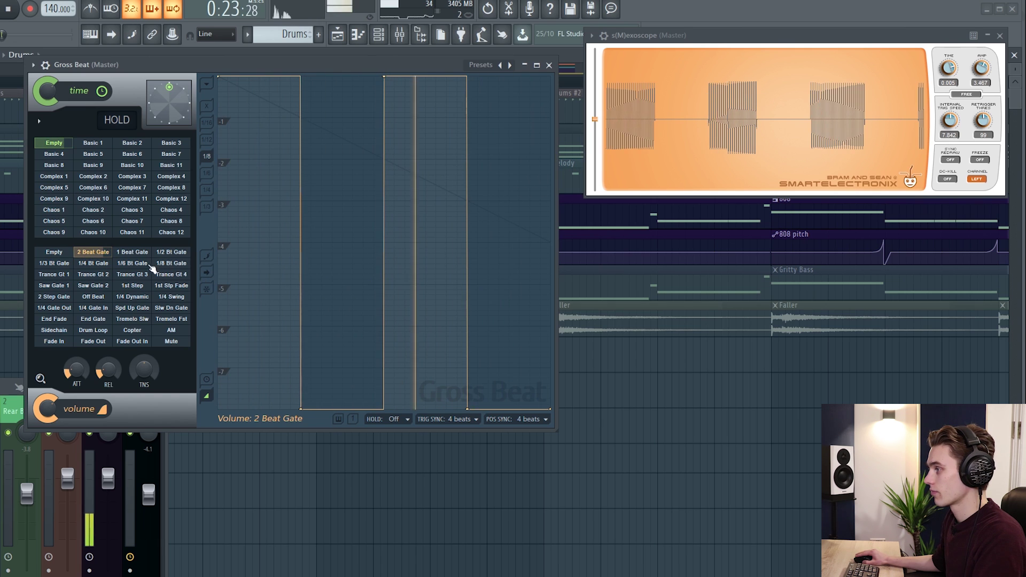
key(space)
Step: Switch to 1 Beat Gate and raise the first gate's low point to about -3
click(142, 256)
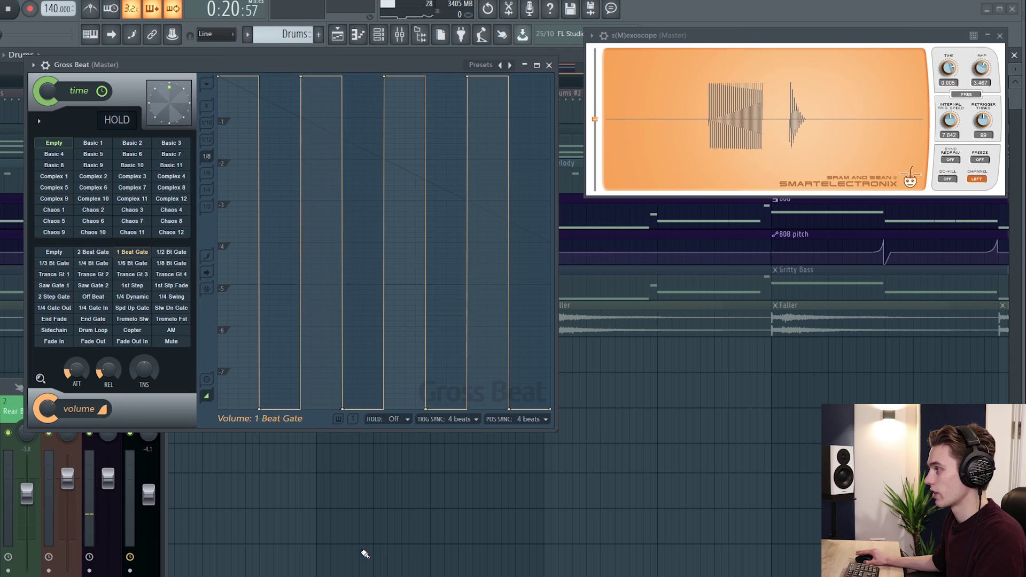
key(space)
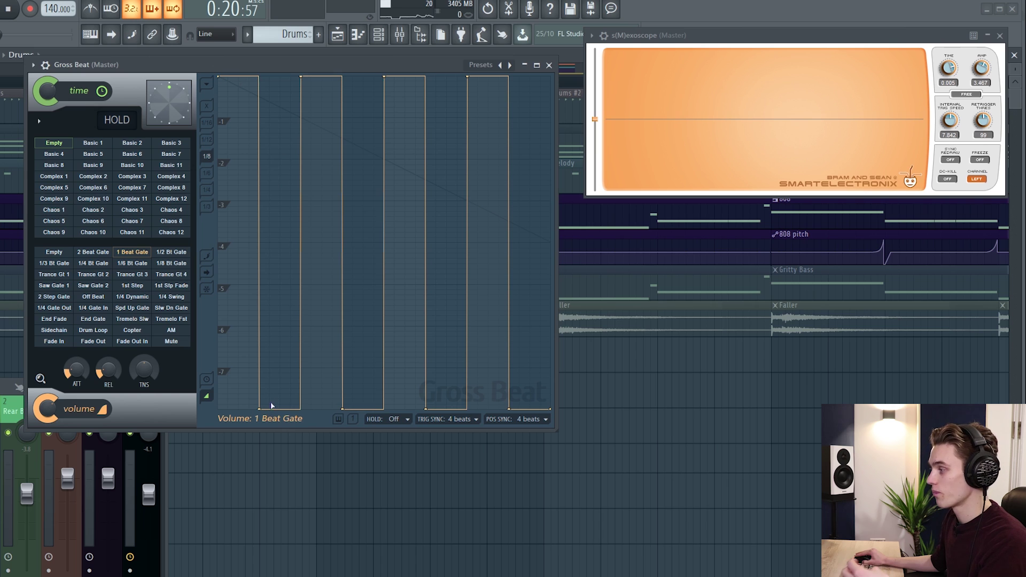
drag(260, 410, 258, 222)
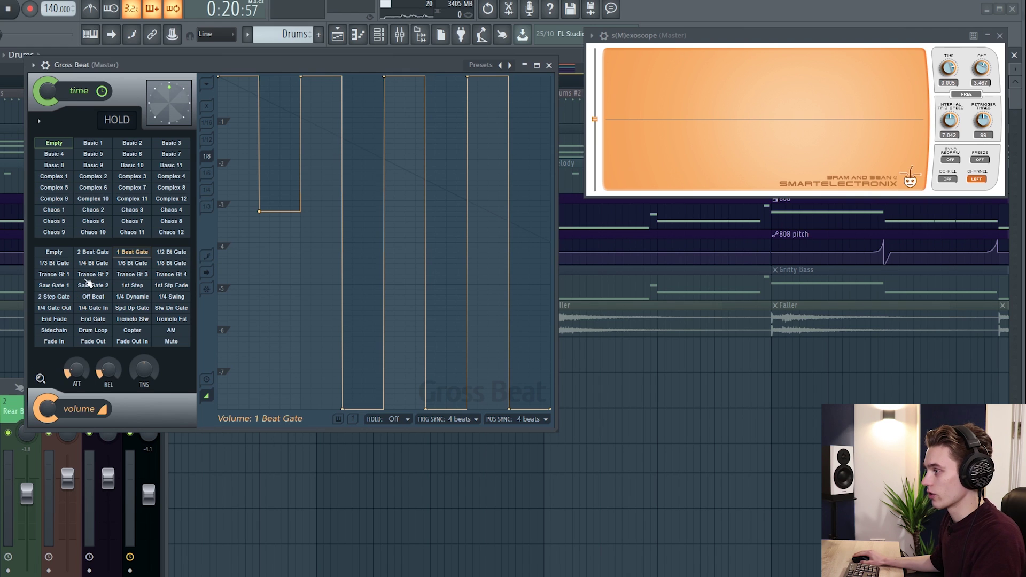
Step: Try the Saw Gate 2, 1st Step and Trance Gt 2 volume presets, auditioning Trance Gt 2
click(94, 286)
click(128, 287)
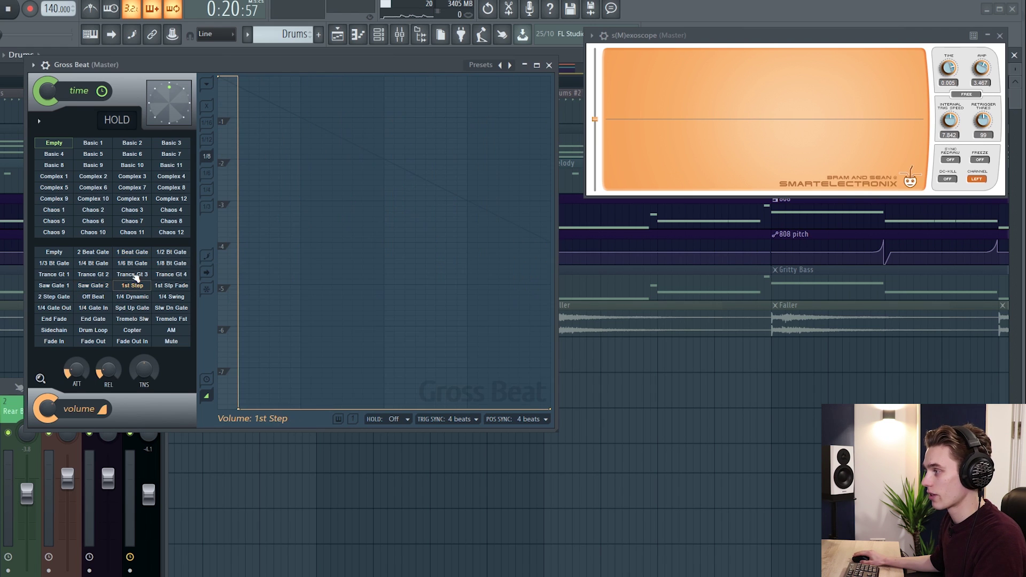
click(95, 275)
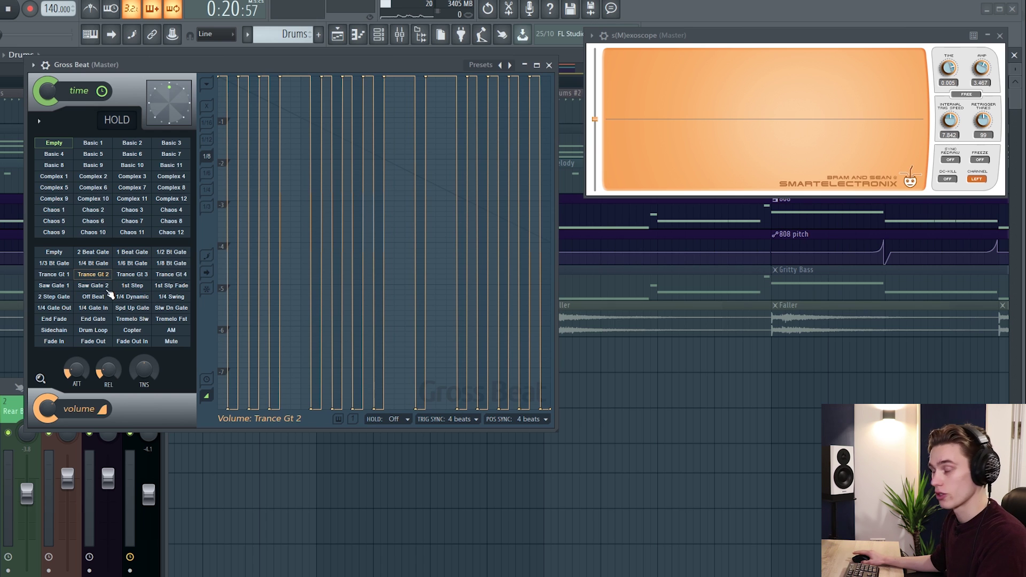
key(space)
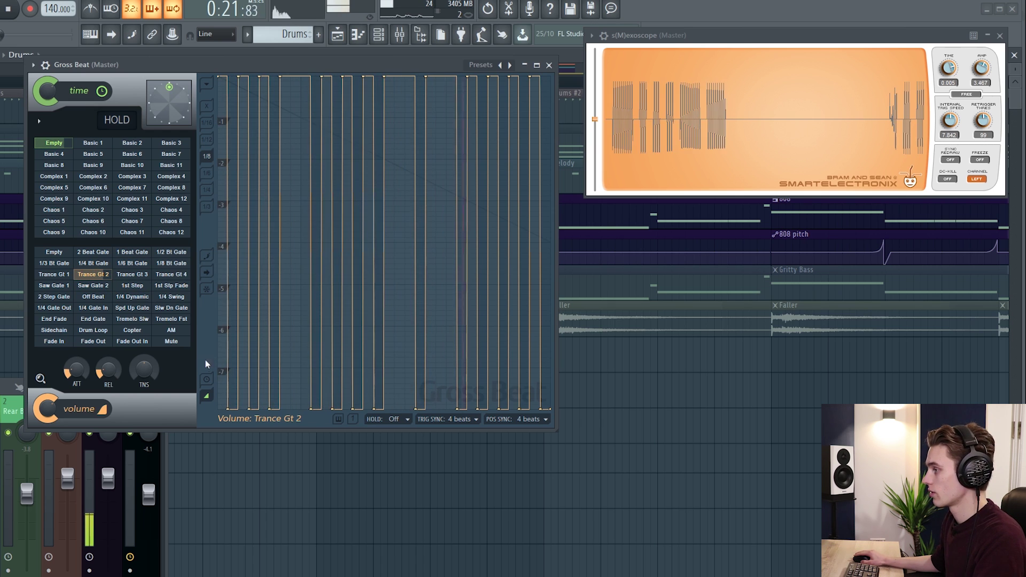
key(space)
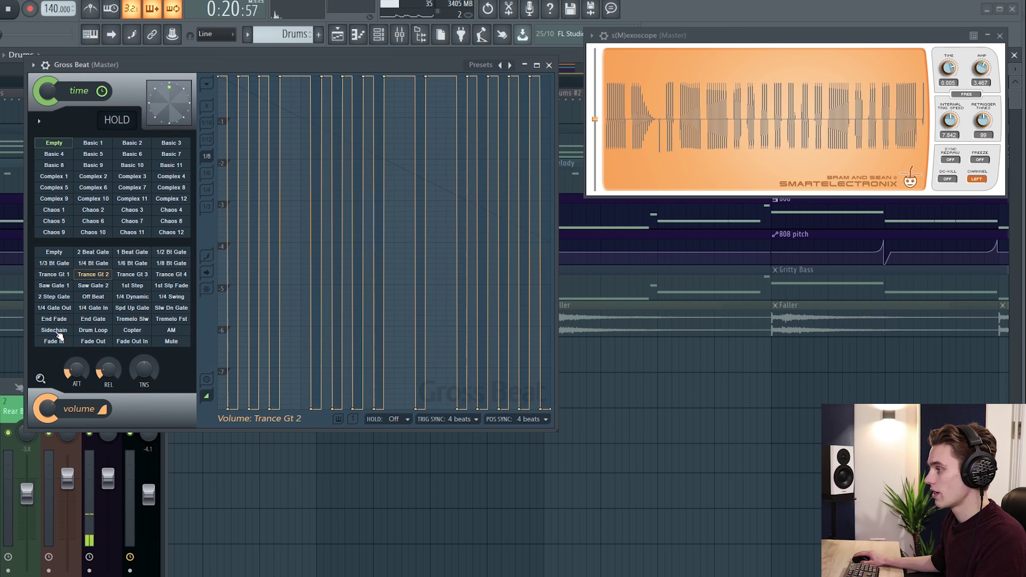
Step: Apply the Sidechain volume preset, play it, and collapse Gross Beat to its preset panel
click(58, 331)
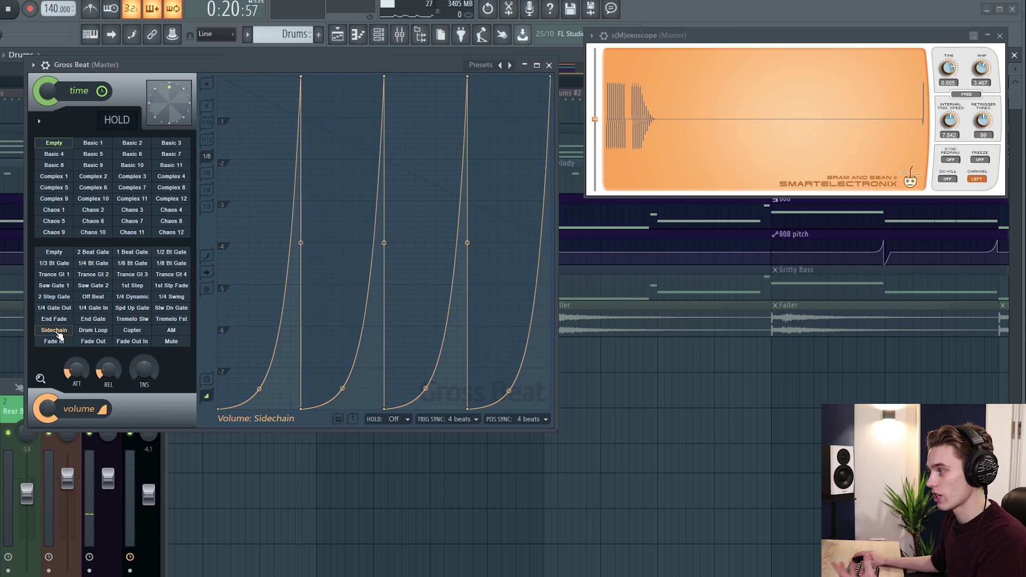
key(space)
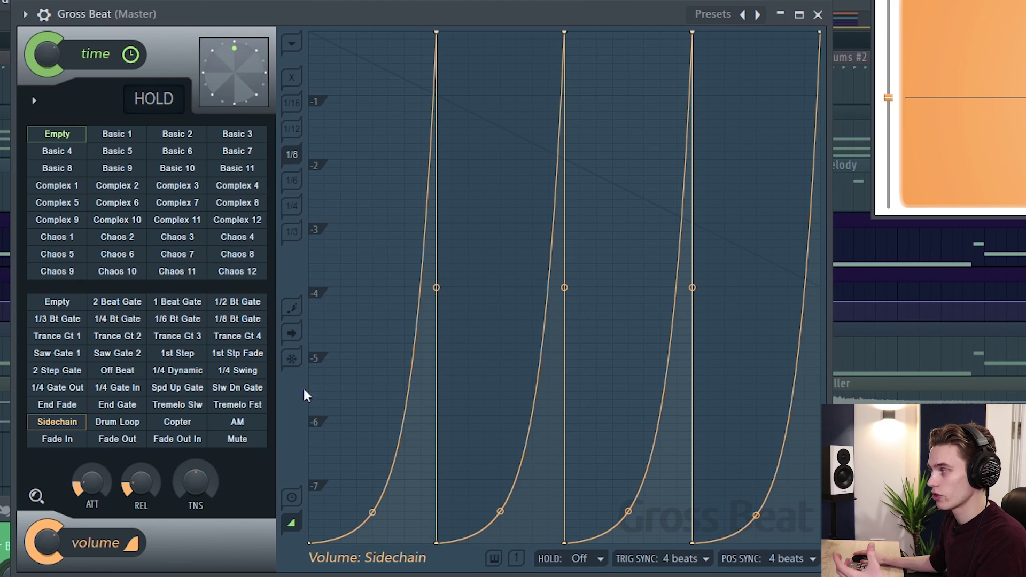
click(35, 497)
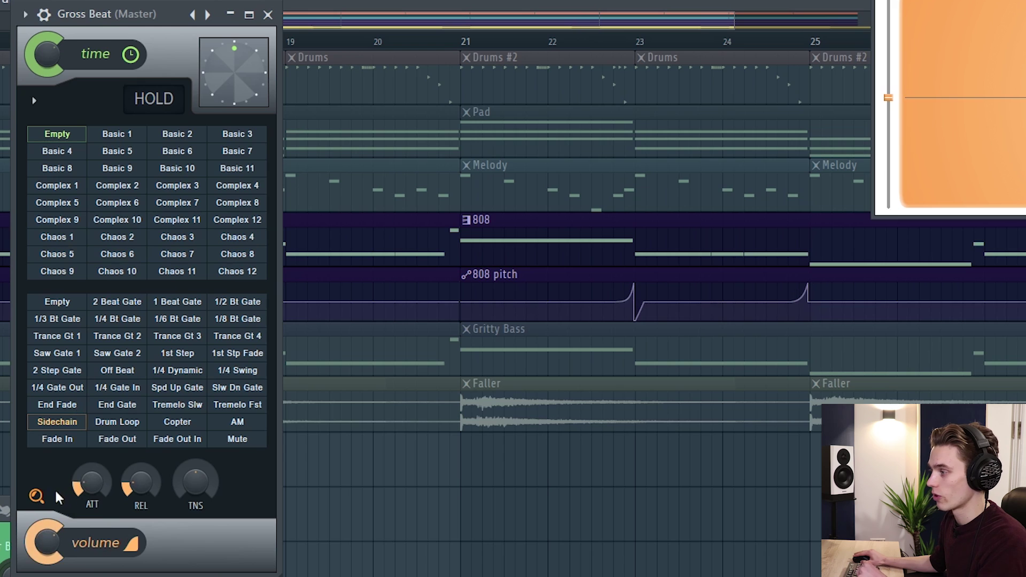
Step: Lower Gross Beat's volume mix knob slightly with the Sidechain curve on, then play the song
click(35, 496)
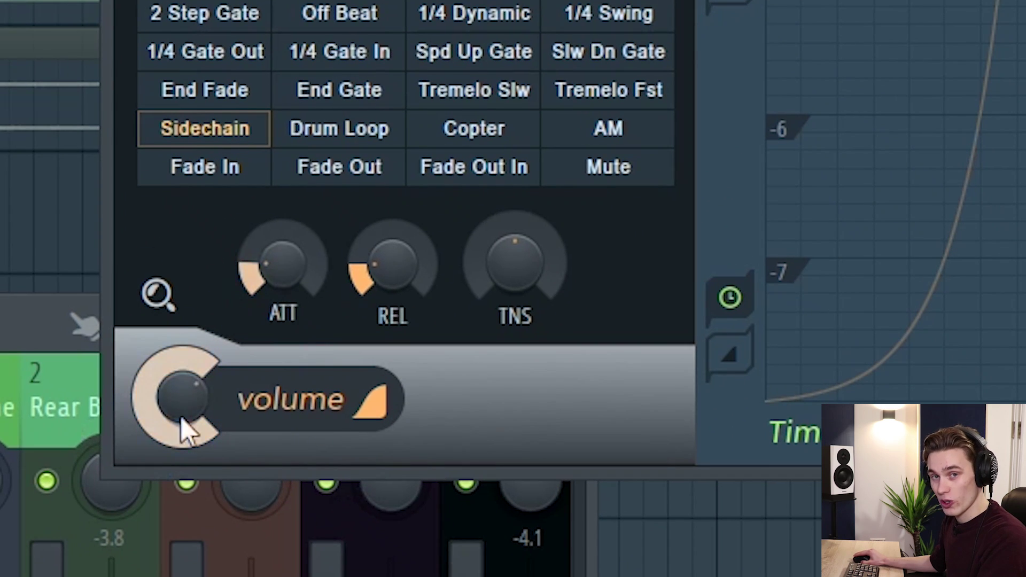
click(183, 401)
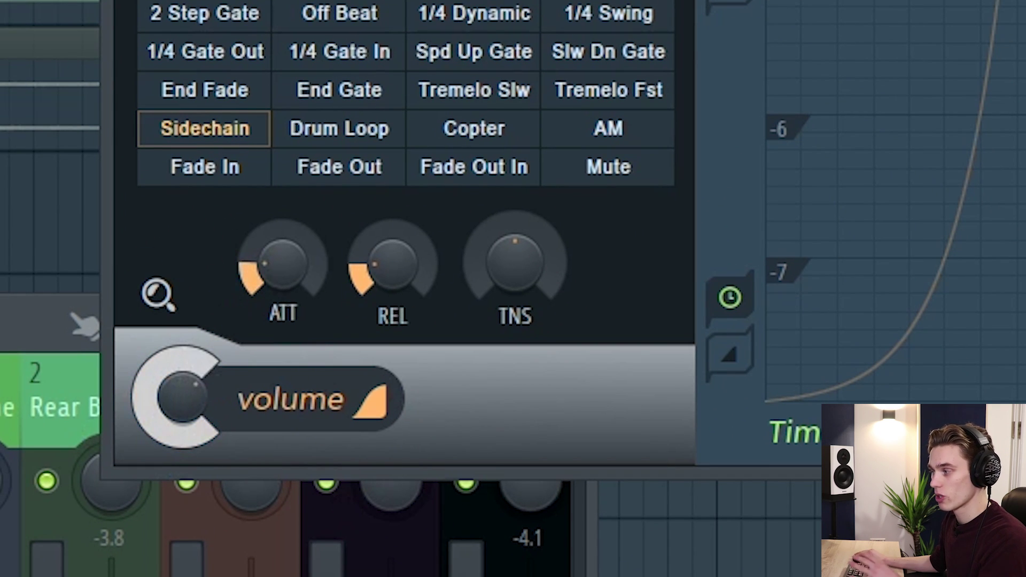
drag(183, 400, 183, 412)
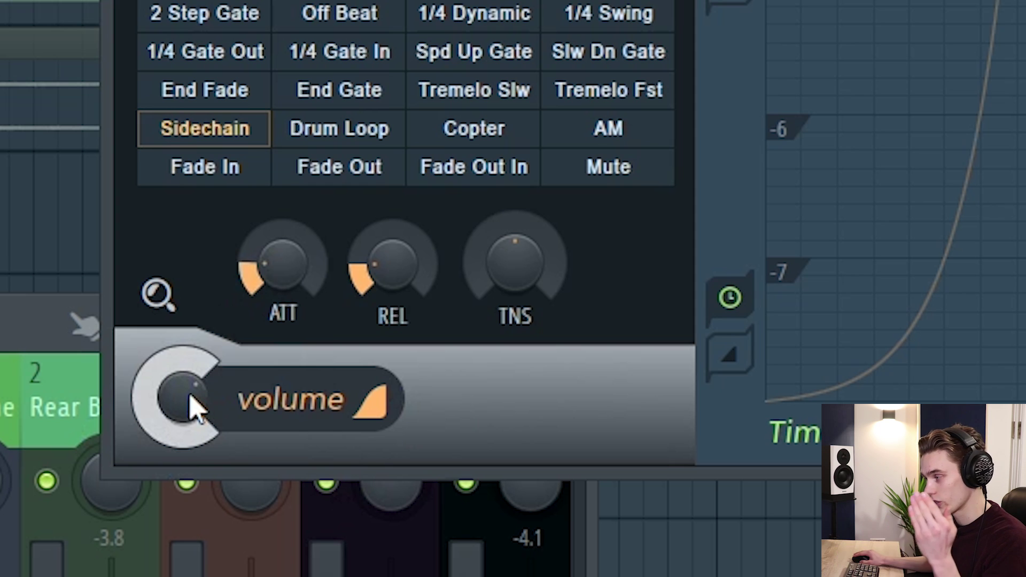
click(194, 404)
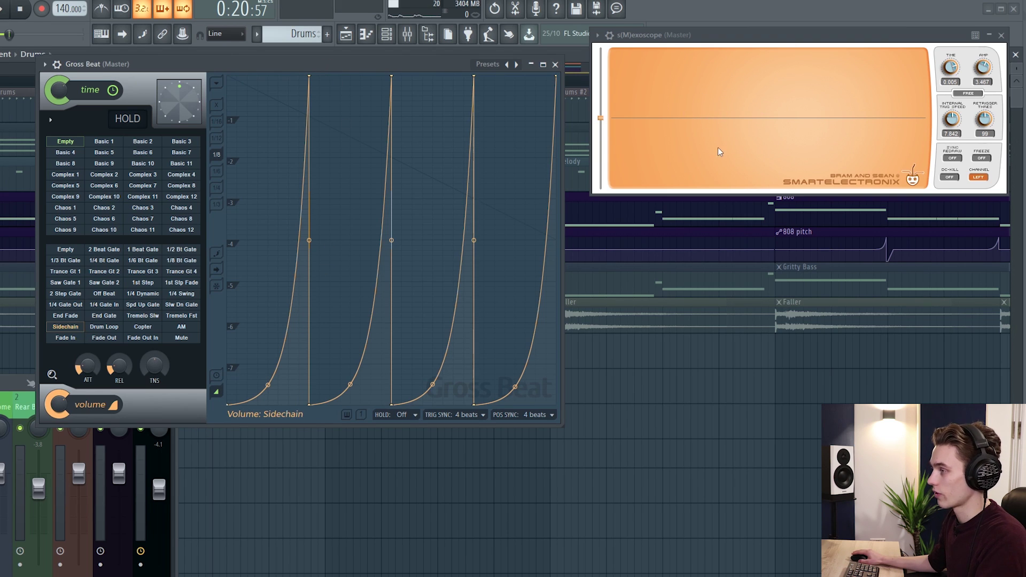
key(space)
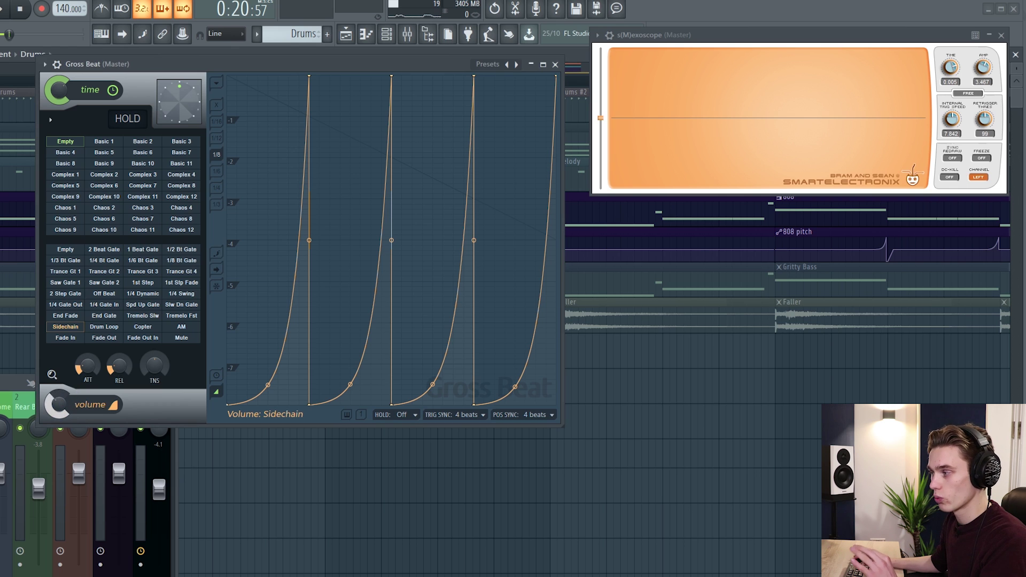
Step: Try the 1/4 Bt Gate preset, then apply 1/2 Bt Gate and audition it
click(110, 261)
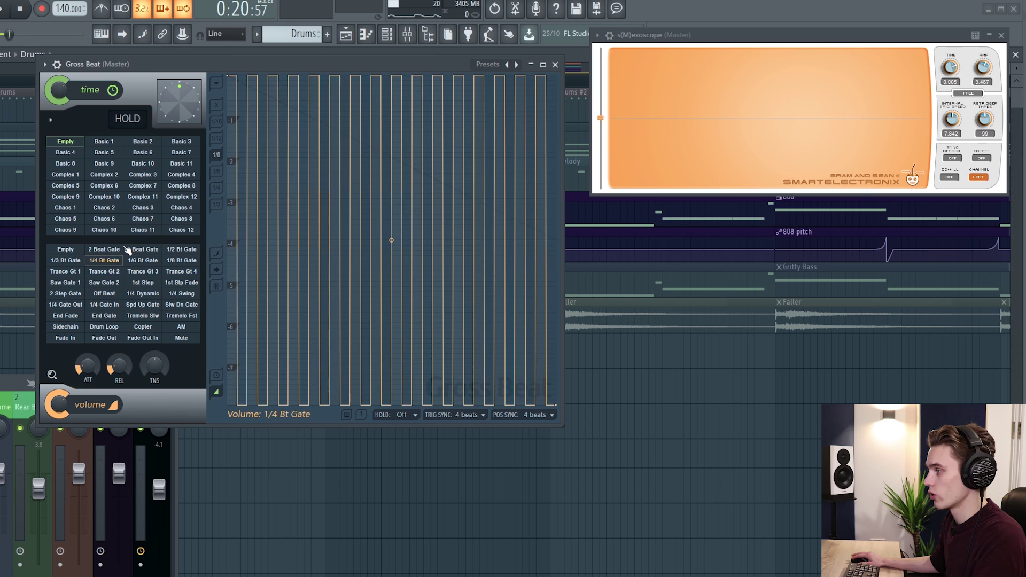
click(180, 250)
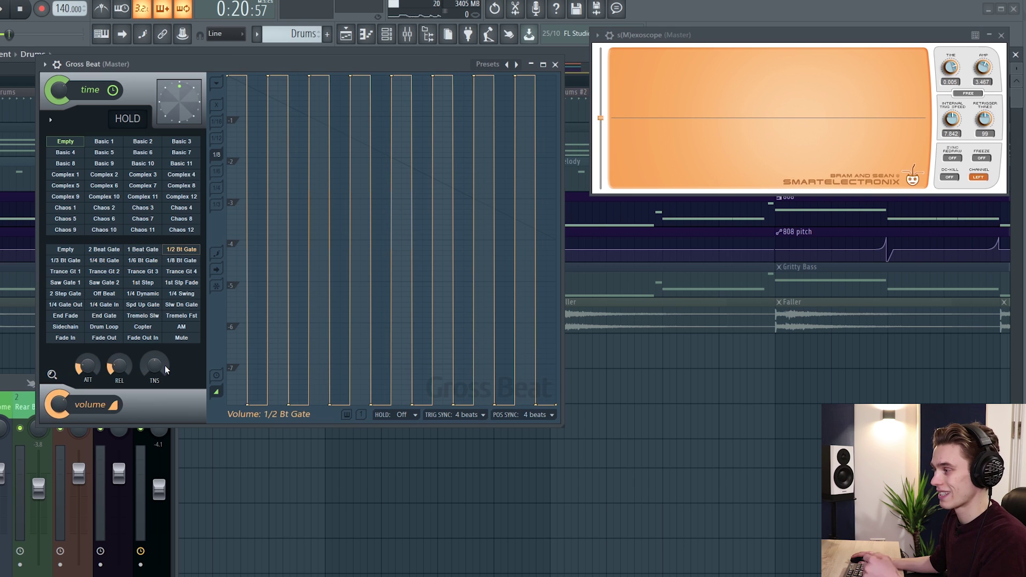
scroll(88, 367, down, 3)
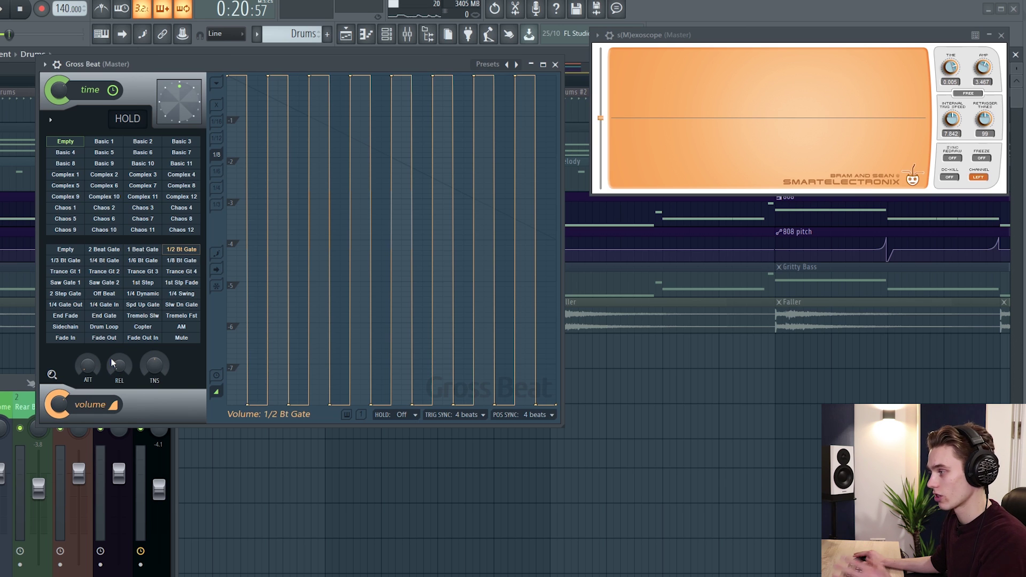
key(space)
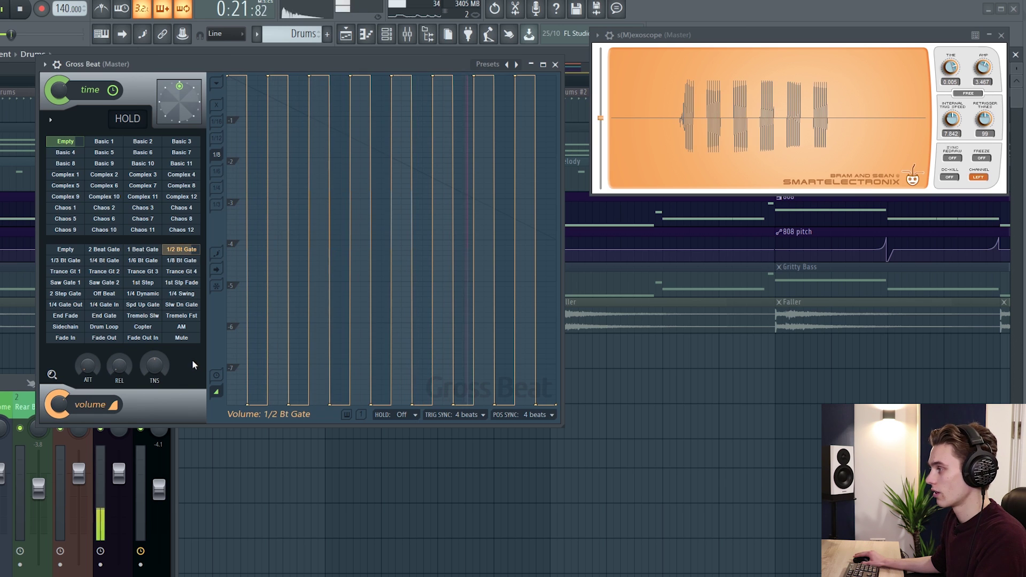
key(space)
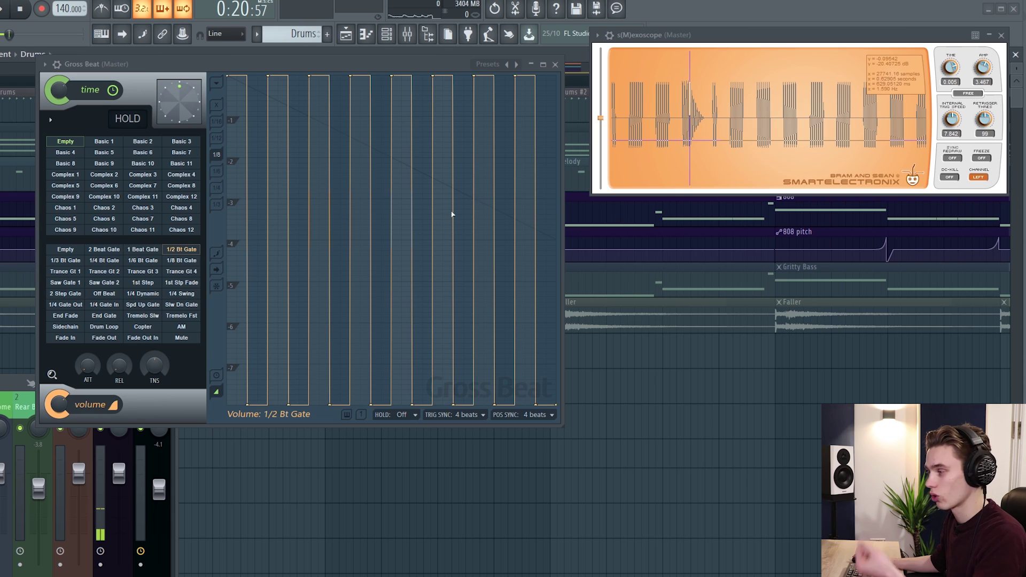
Step: Turn up the ATT and REL knobs so the gated chunks fade in and out
drag(87, 366, 87, 345)
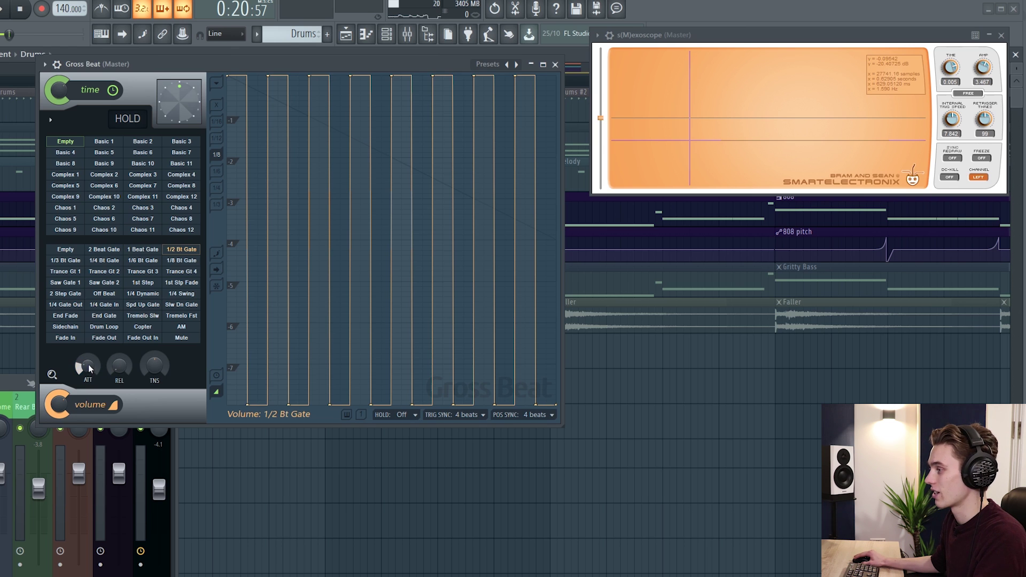
drag(89, 368, 119, 346)
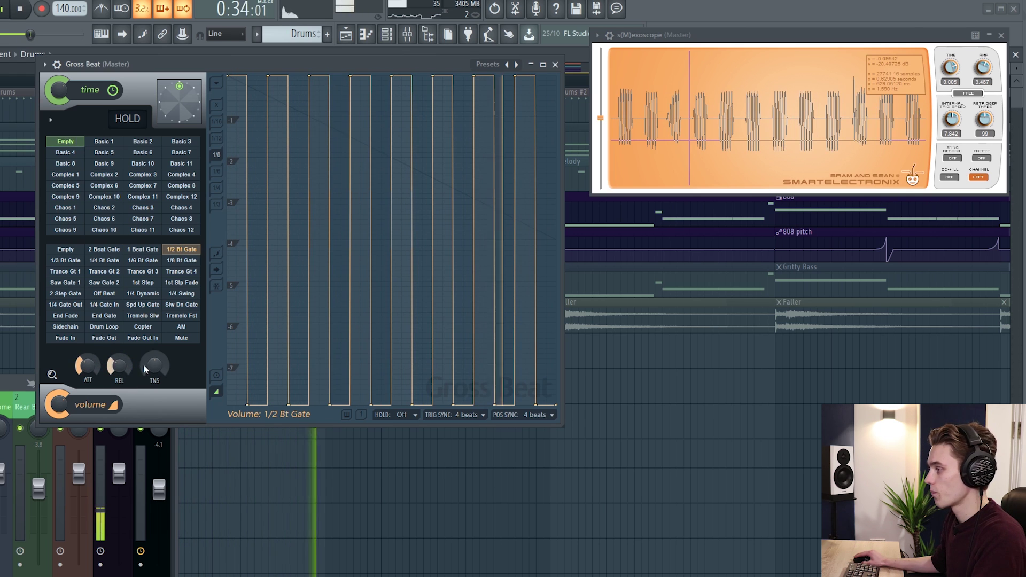
key(space)
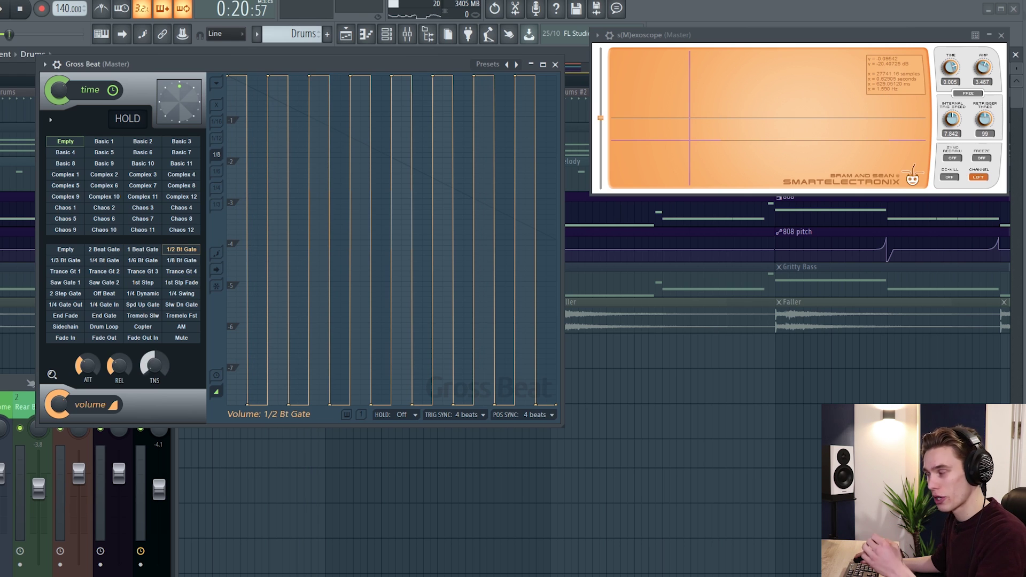
Step: Audition the Saw Gate 2 and Trance Gt 3 patterns, then return to 1/2 Bt Gate
click(110, 283)
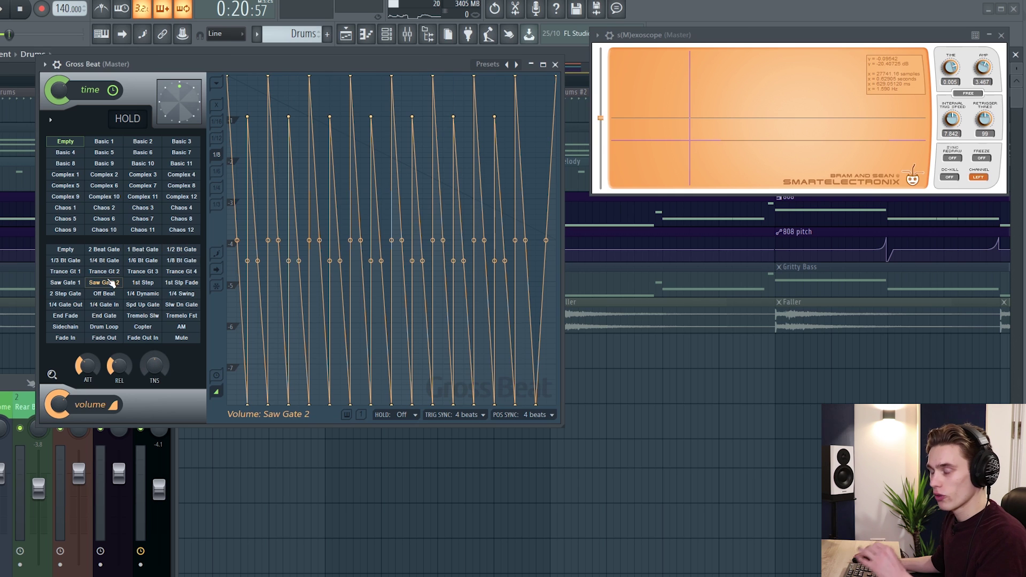
click(169, 315)
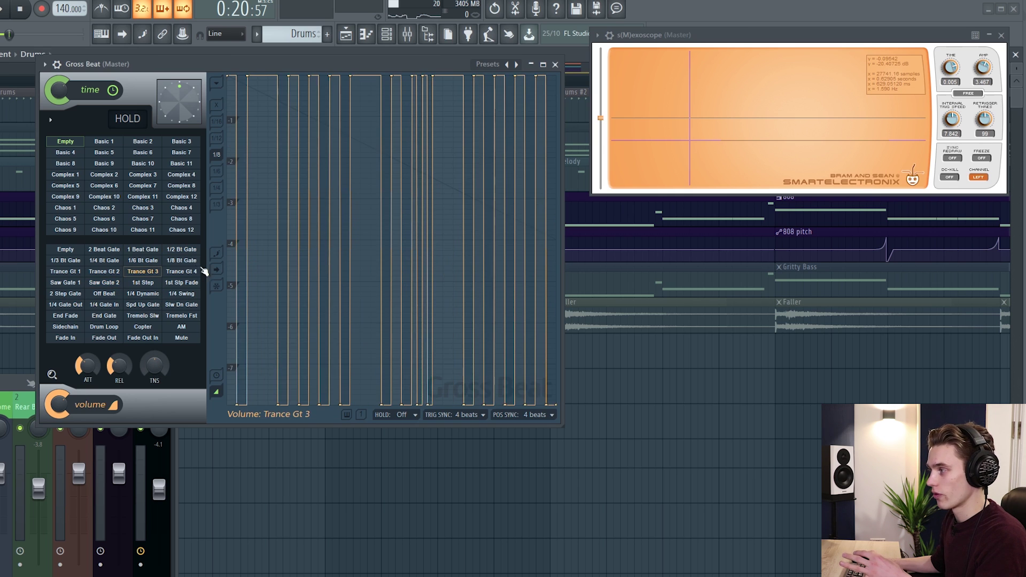
click(175, 250)
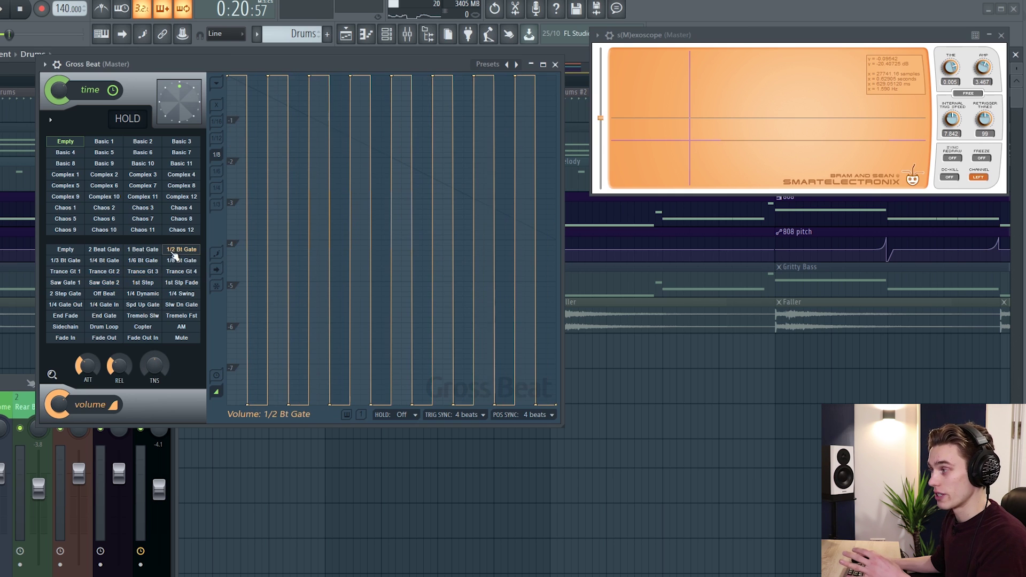
Step: Reset the envelope to Empty and add a point dropping the level after the first quarter
click(65, 250)
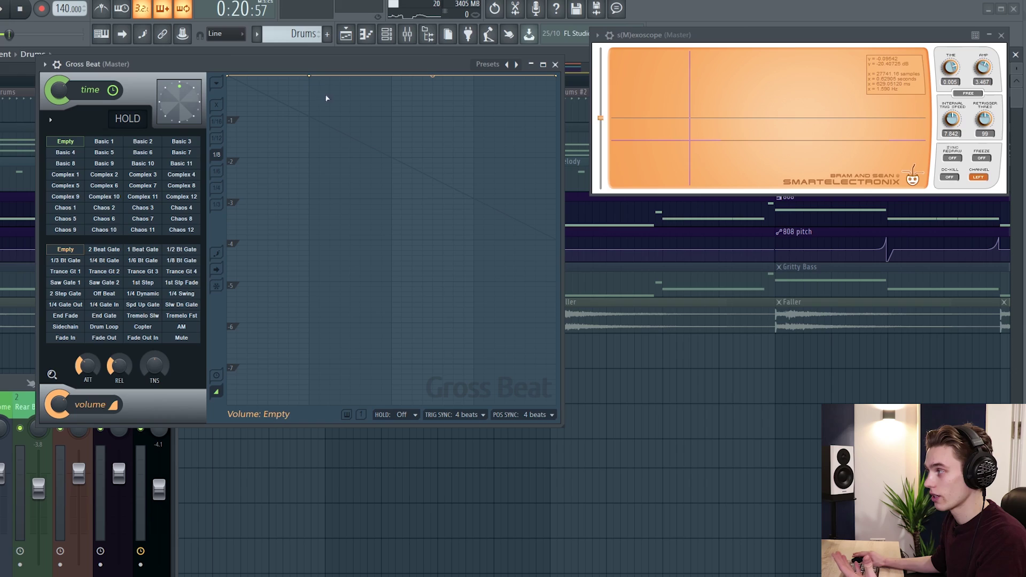
drag(311, 78, 257, 137)
drag(302, 103, 338, 115)
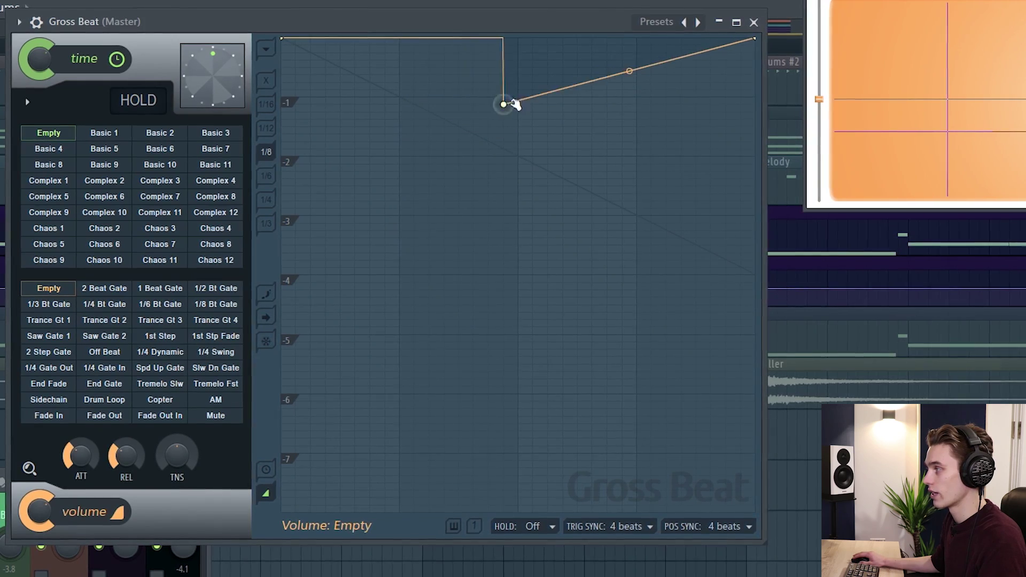
drag(443, 95, 409, 99)
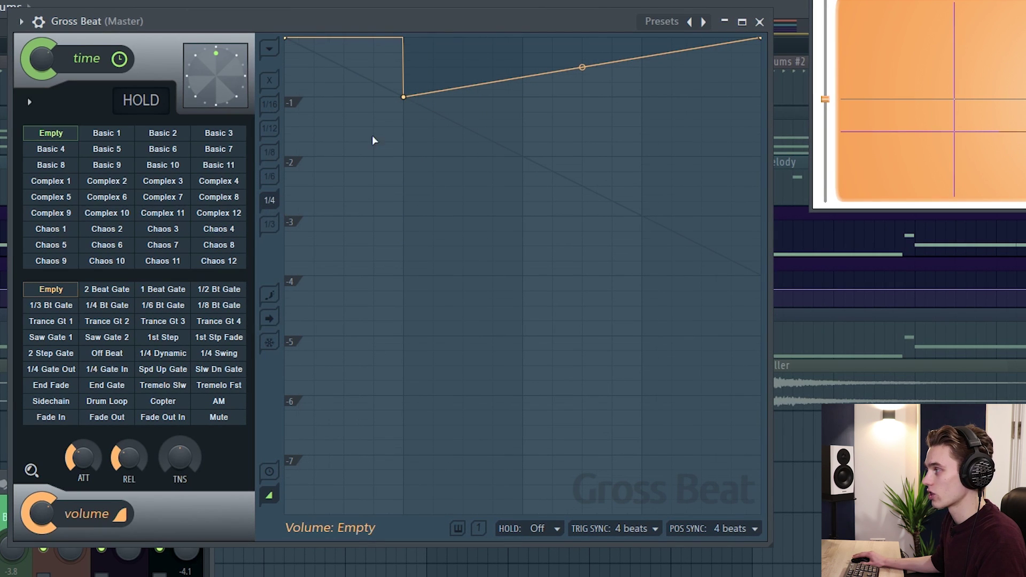
mouse_move(409, 100)
mouse_down()
mouse_move(504, 98)
mouse_move(419, 101)
mouse_up()
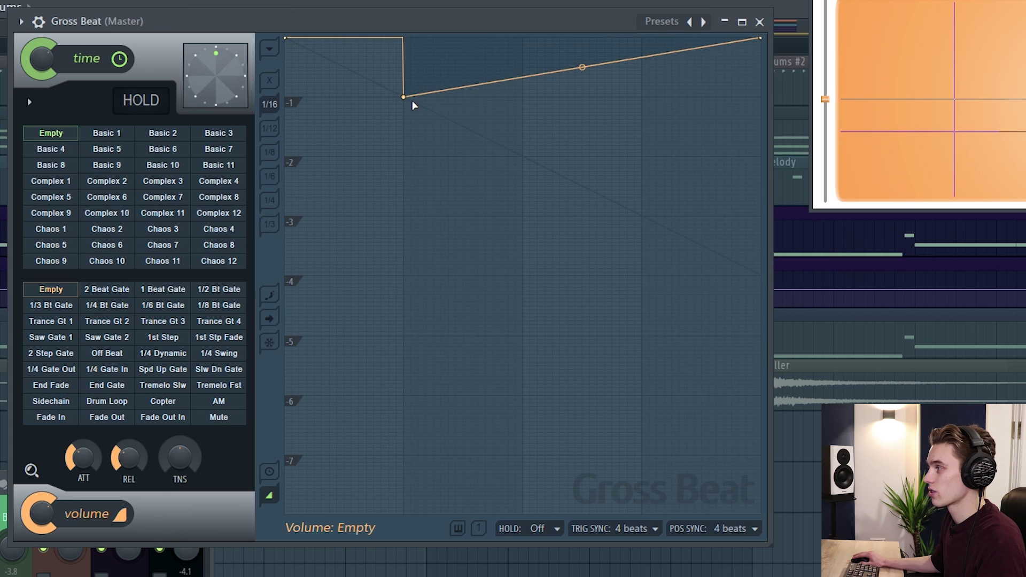
mouse_move(407, 99)
mouse_down()
mouse_move(423, 98)
mouse_move(409, 99)
mouse_up()
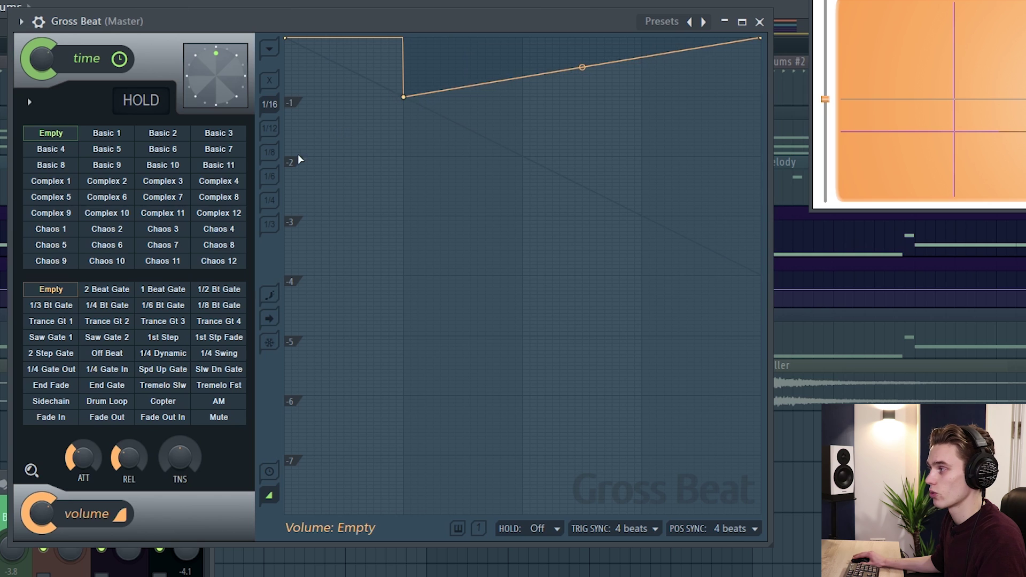
drag(406, 98, 408, 283)
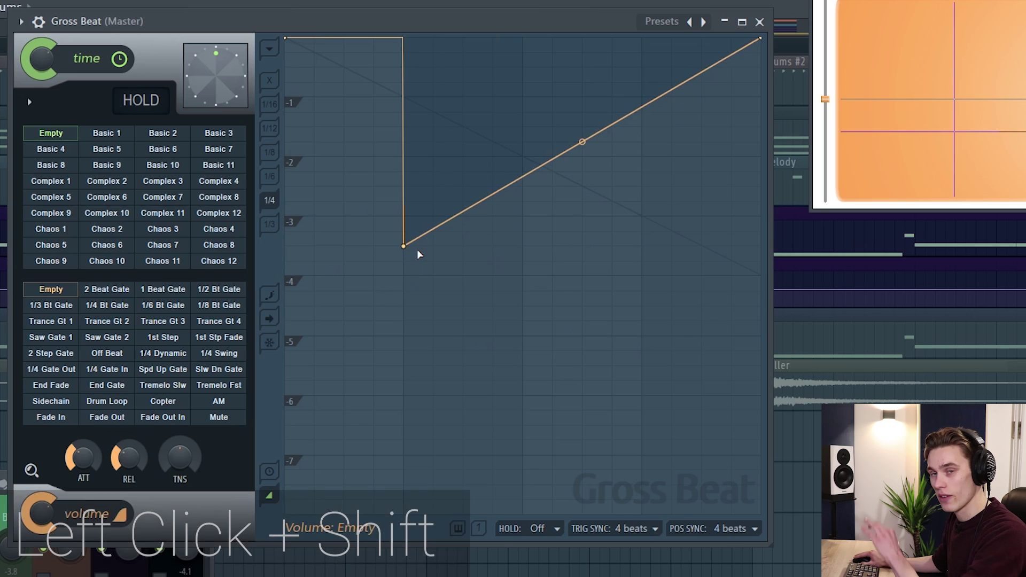
Step: Add held steps and deeper gate cuts to the volume envelope, then play the custom gate
drag(418, 252, 484, 327)
drag(588, 224, 523, 53)
drag(606, 53, 612, 91)
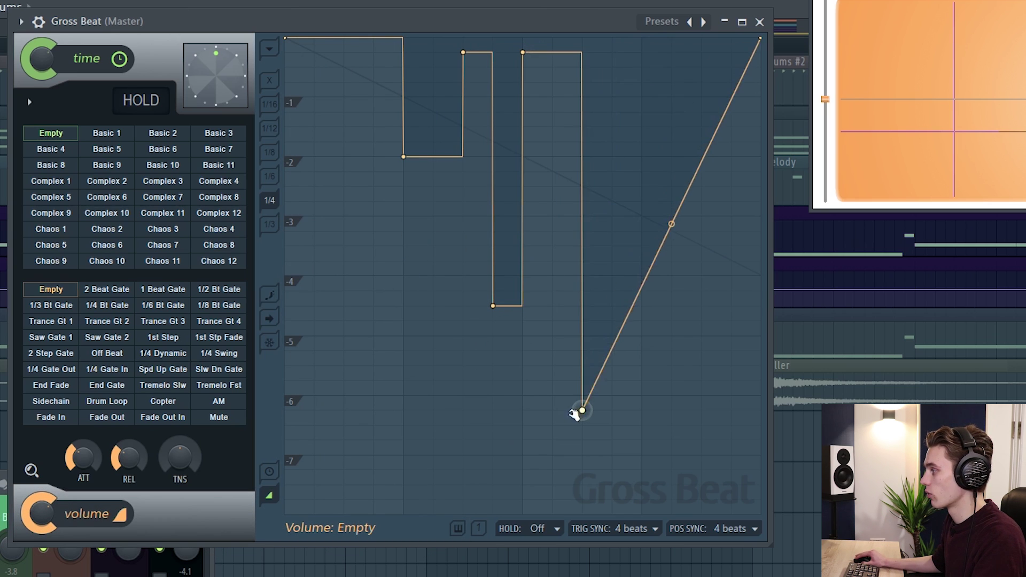
mouse_move(574, 414)
mouse_down()
mouse_move(613, 456)
mouse_move(575, 448)
mouse_up()
key(space)
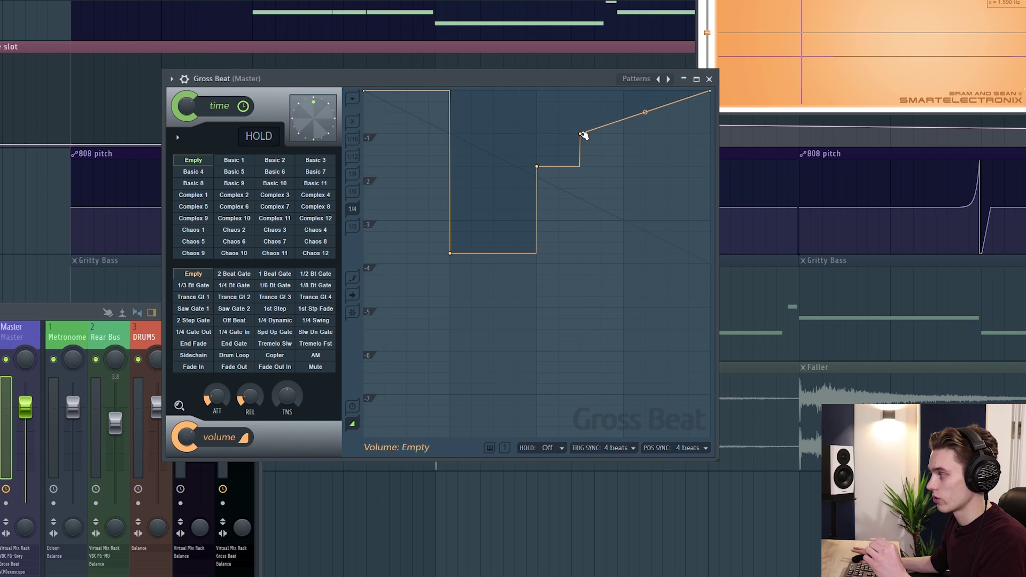
Step: Make the rising envelope segment a Double curve and bend it into an S-shape
right_click(582, 134)
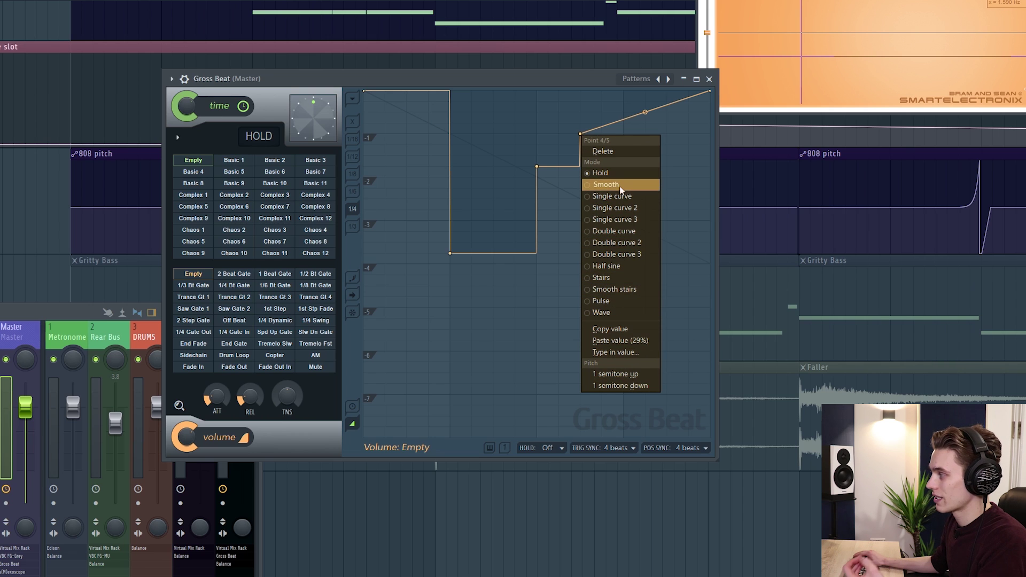
click(623, 232)
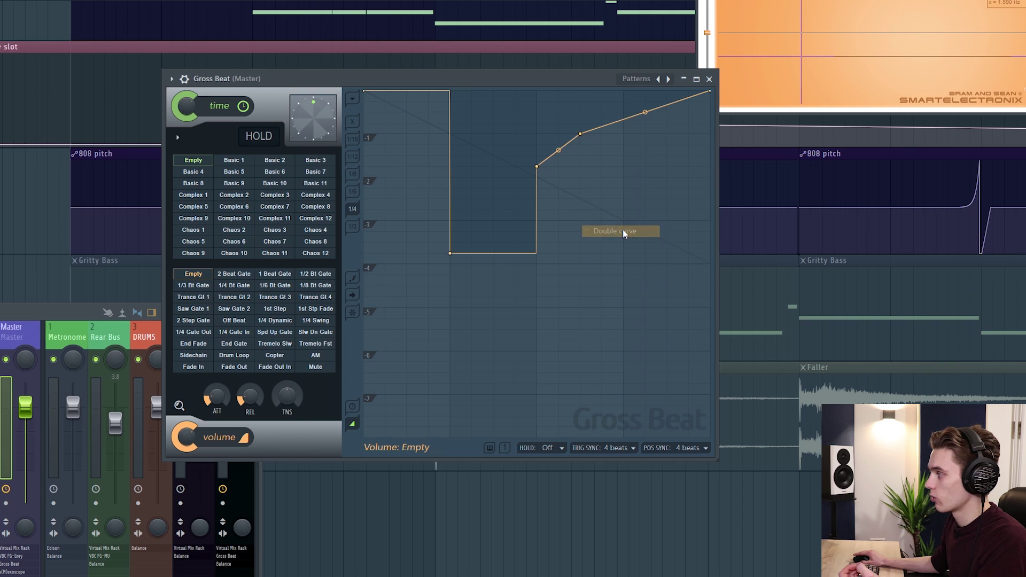
drag(558, 150, 538, 221)
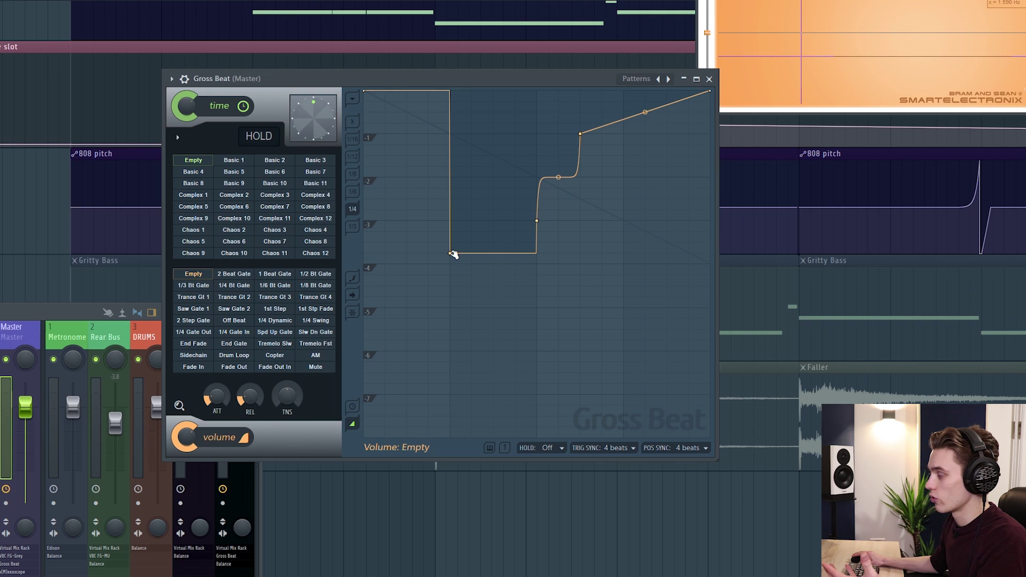
Step: Set the drop segment to Stairs and pull the lowest point down to deepen the staircase
right_click(452, 254)
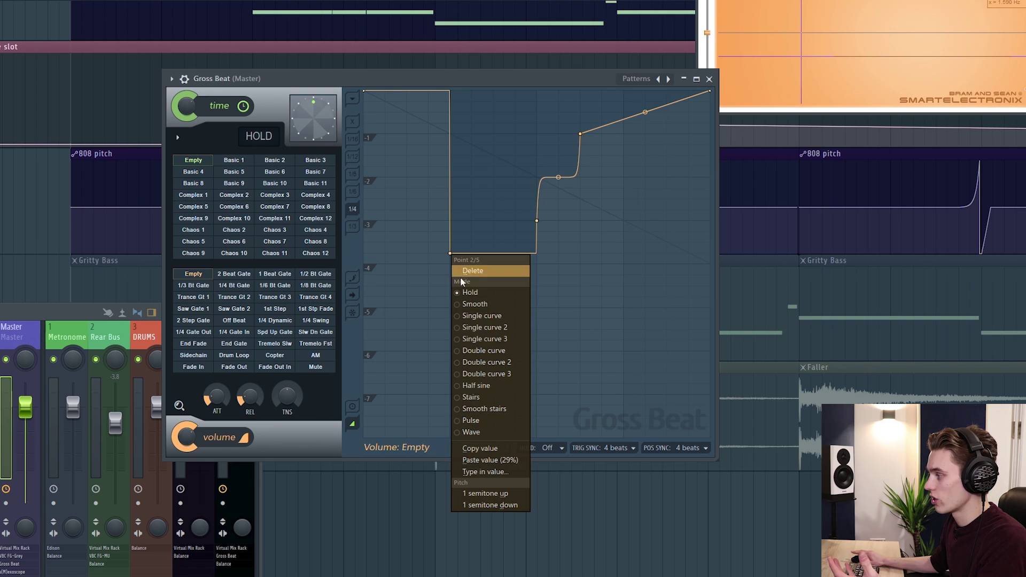
click(484, 397)
drag(408, 172, 407, 173)
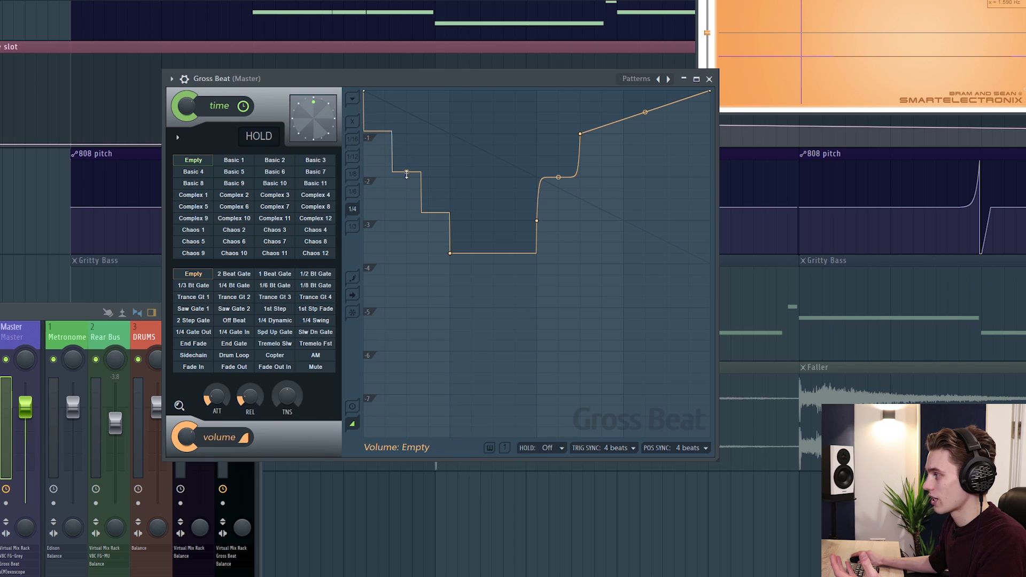
drag(451, 254, 493, 383)
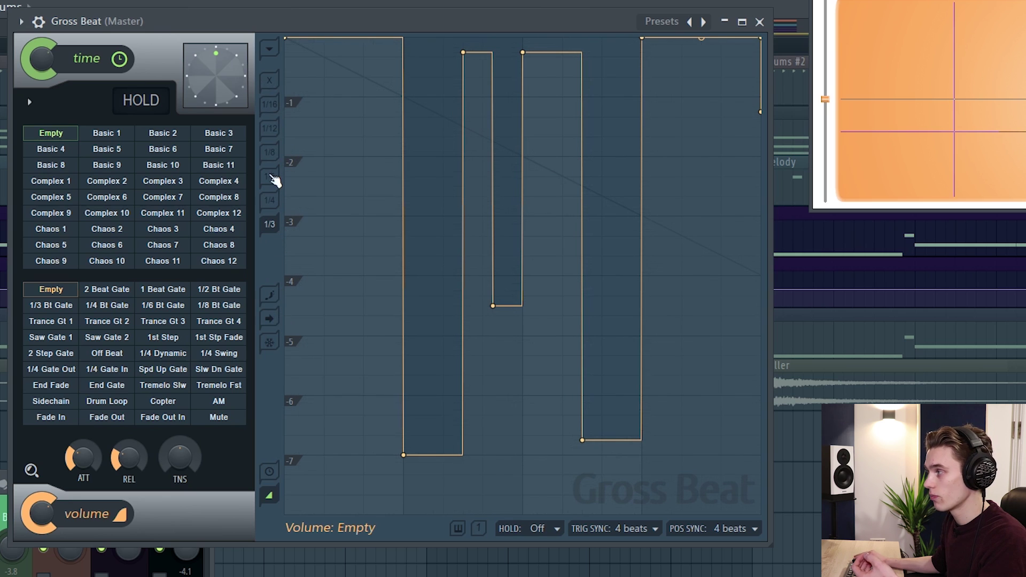
Step: Draw a descending staircase volume envelope, redrawing parts at 1/16 and 1/3 grid snap
key(ctrl+z)
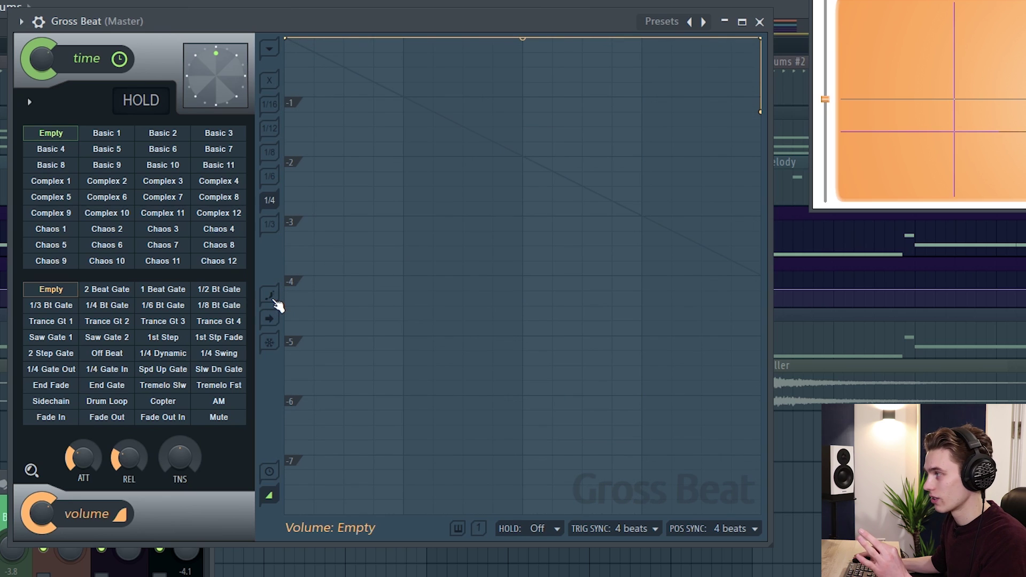
mouse_move(321, 49)
mouse_down()
mouse_move(430, 274)
mouse_move(505, 356)
mouse_move(642, 155)
mouse_move(698, 326)
mouse_move(701, 380)
mouse_up()
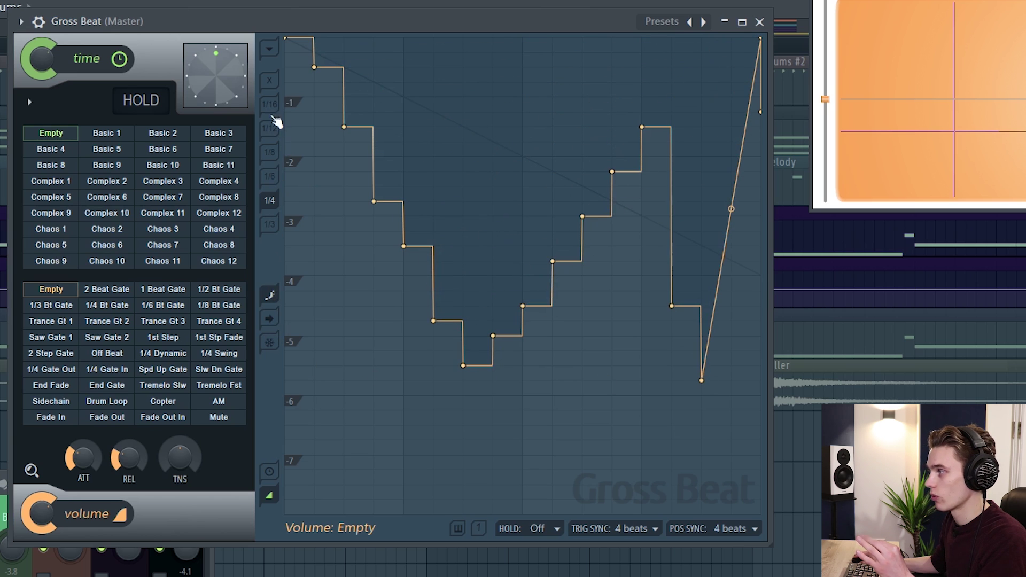
click(273, 106)
mouse_move(346, 94)
mouse_down()
mouse_move(412, 230)
mouse_move(446, 352)
mouse_up()
click(270, 224)
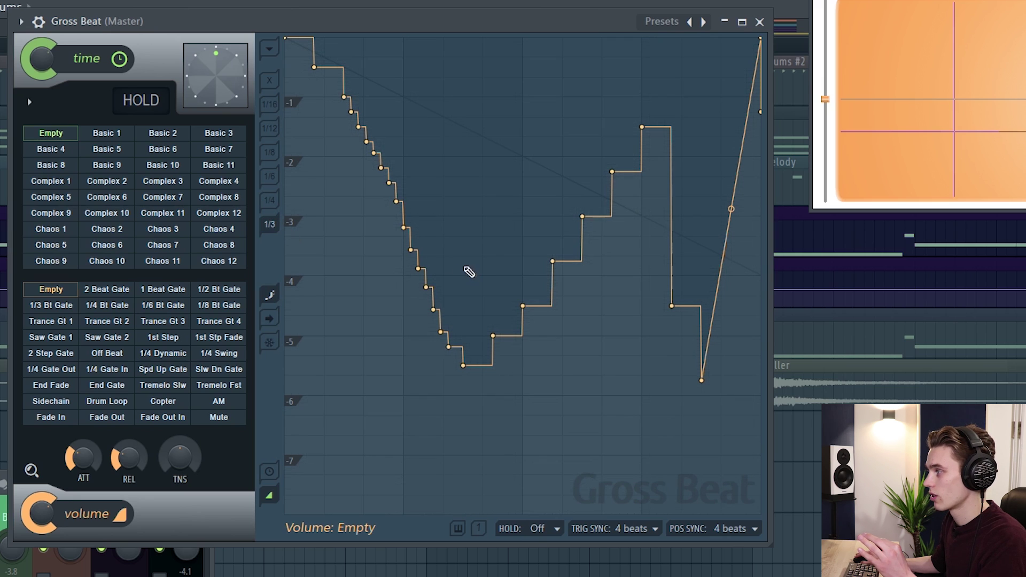
mouse_move(467, 271)
mouse_down()
mouse_move(463, 219)
mouse_move(748, 48)
mouse_up()
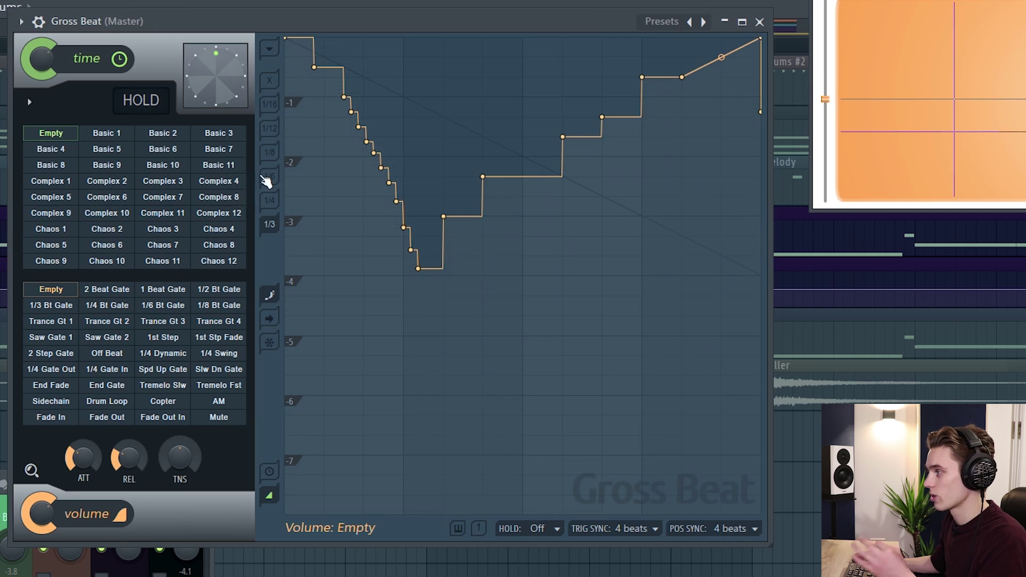
Step: Return snap to 1/4, reshape the bottom steps, then reset the volume envelope to flat
click(270, 200)
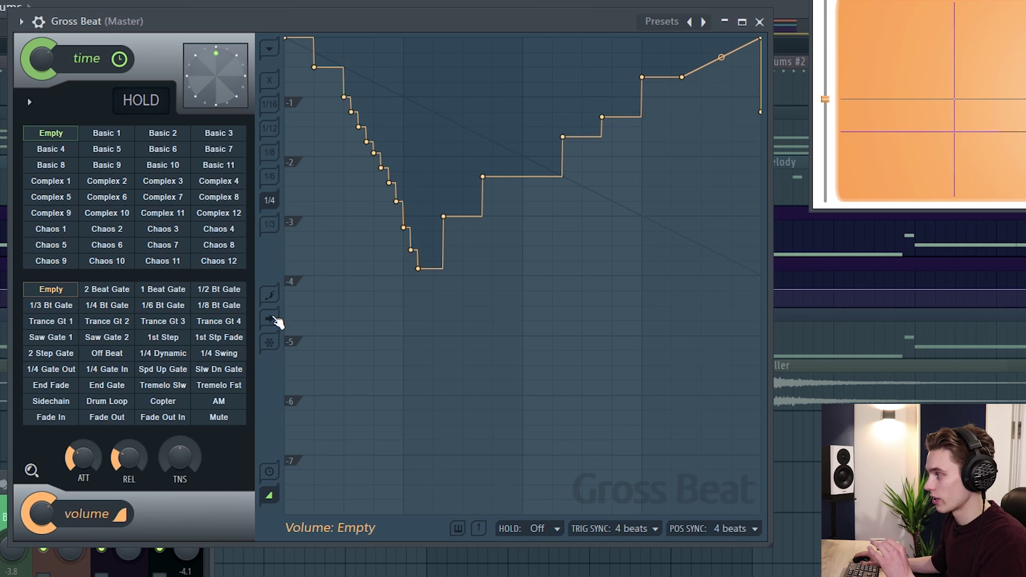
drag(422, 273, 372, 292)
key(ctrl+z)
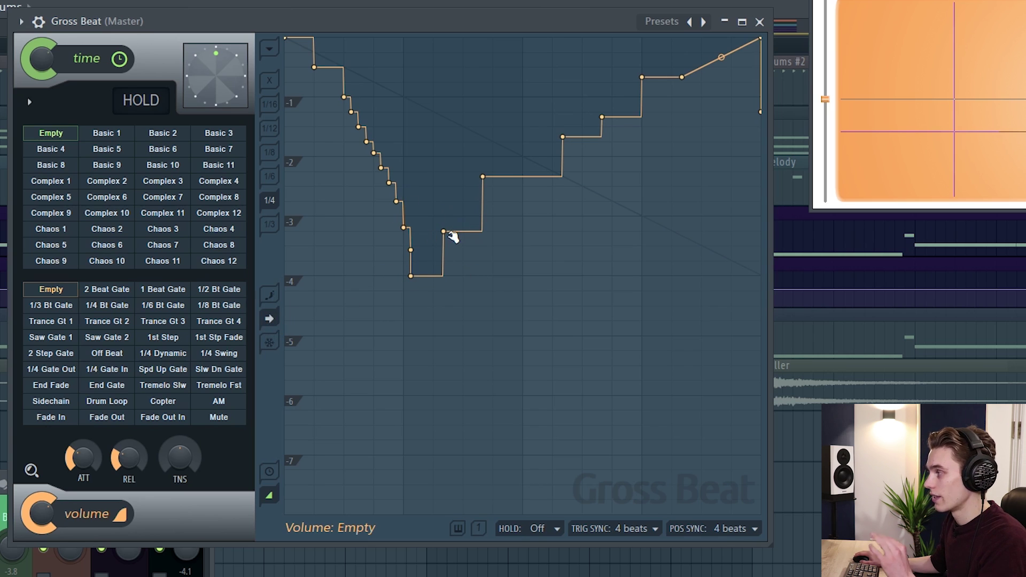
drag(449, 236, 472, 234)
click(270, 300)
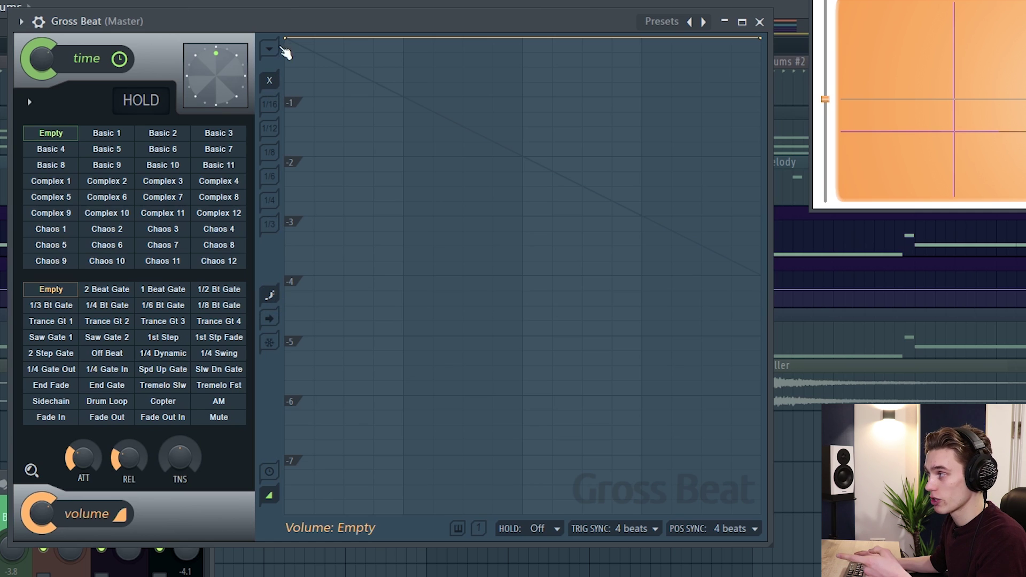
Step: Draw and clear a freehand volume envelope, then bend and flatten the Time and Volume envelopes
mouse_move(298, 47)
mouse_down()
mouse_move(320, 121)
mouse_move(425, 163)
mouse_move(456, 98)
mouse_move(475, 290)
mouse_move(561, 461)
mouse_move(640, 142)
mouse_move(551, 37)
mouse_move(717, 416)
mouse_move(675, 221)
mouse_move(635, 290)
mouse_move(697, 391)
mouse_move(697, 176)
mouse_move(673, 193)
mouse_move(751, 365)
mouse_up()
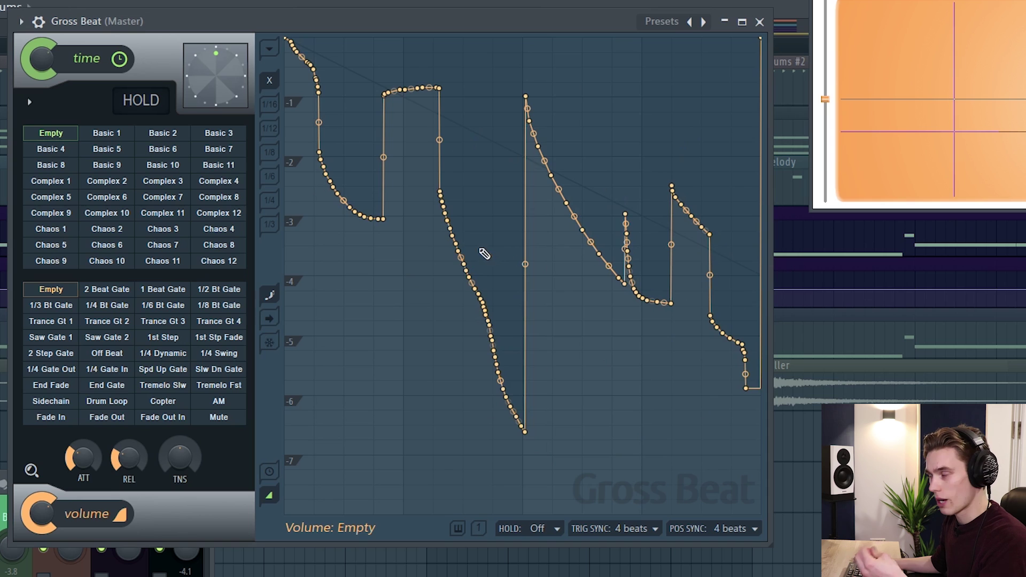
click(269, 343)
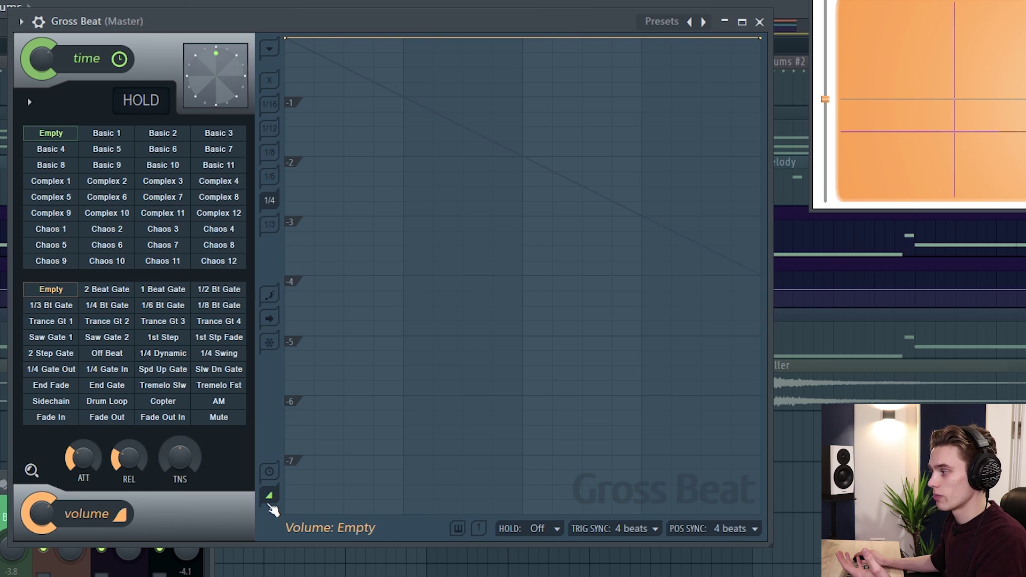
click(272, 472)
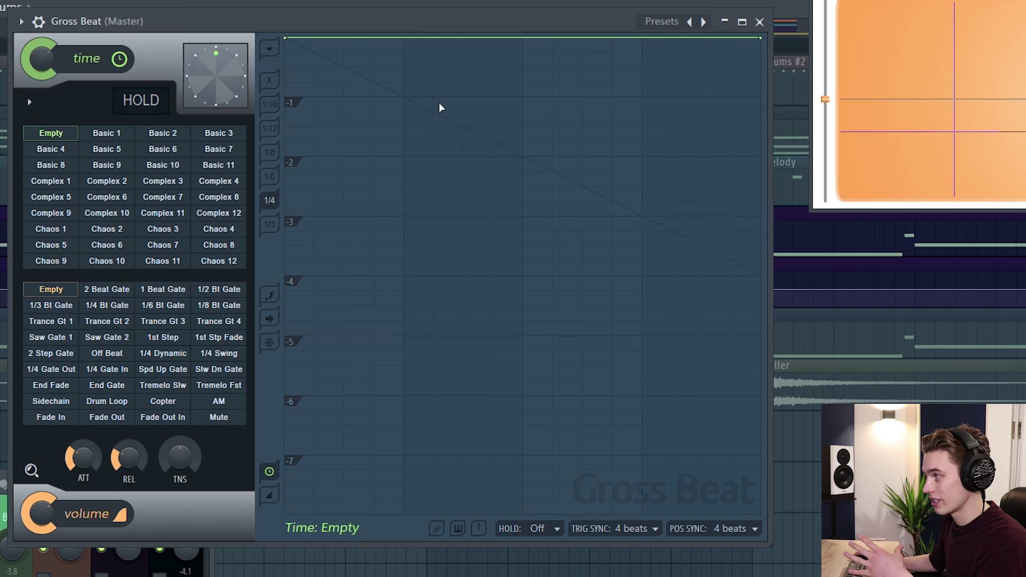
drag(440, 108, 522, 37)
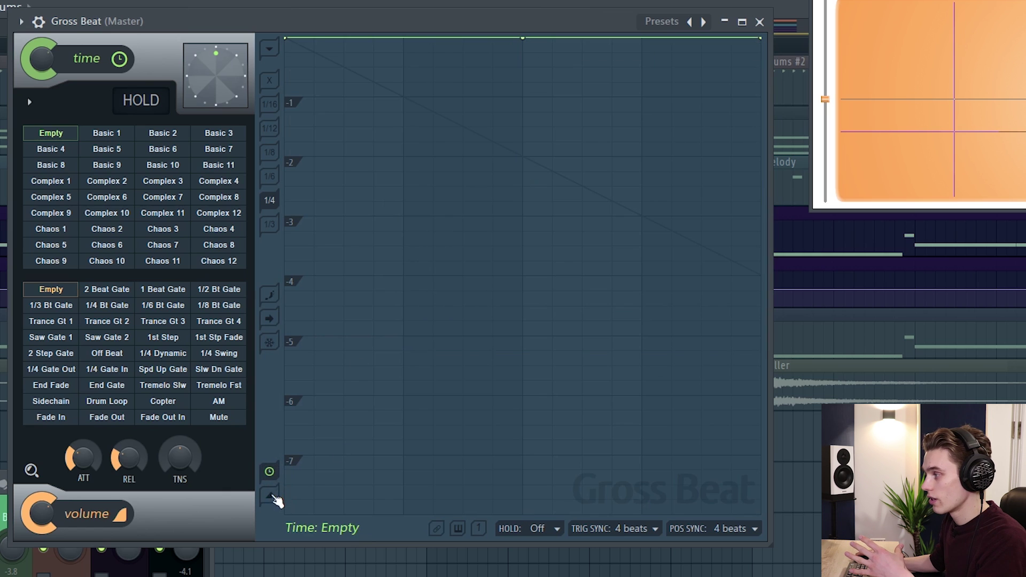
click(270, 495)
drag(435, 90, 553, 38)
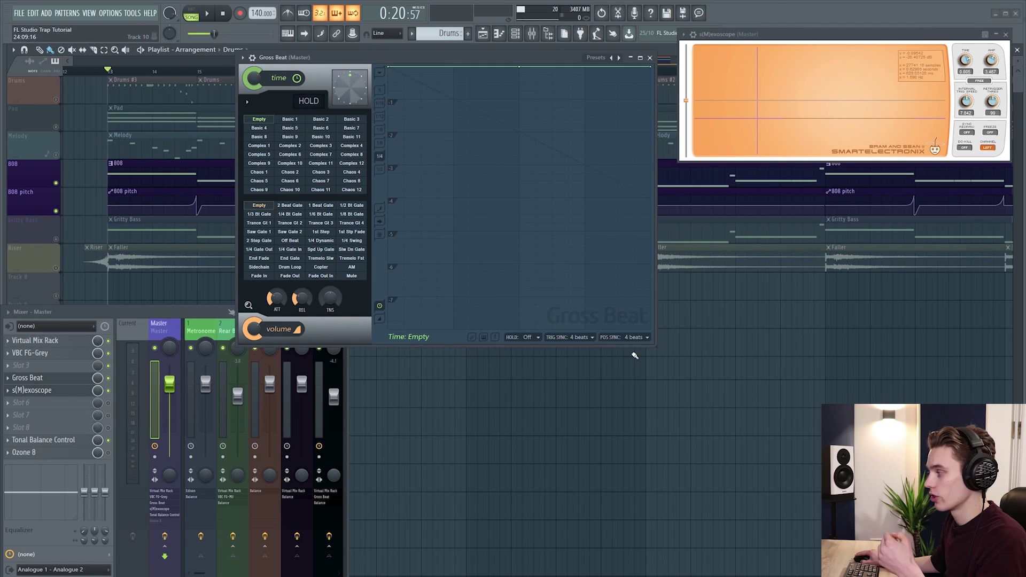
Step: Reposition the Gross Beat window, then try 2 Beat Gate and Trance Gt 3, ending on 2 Beat Gate
click(269, 472)
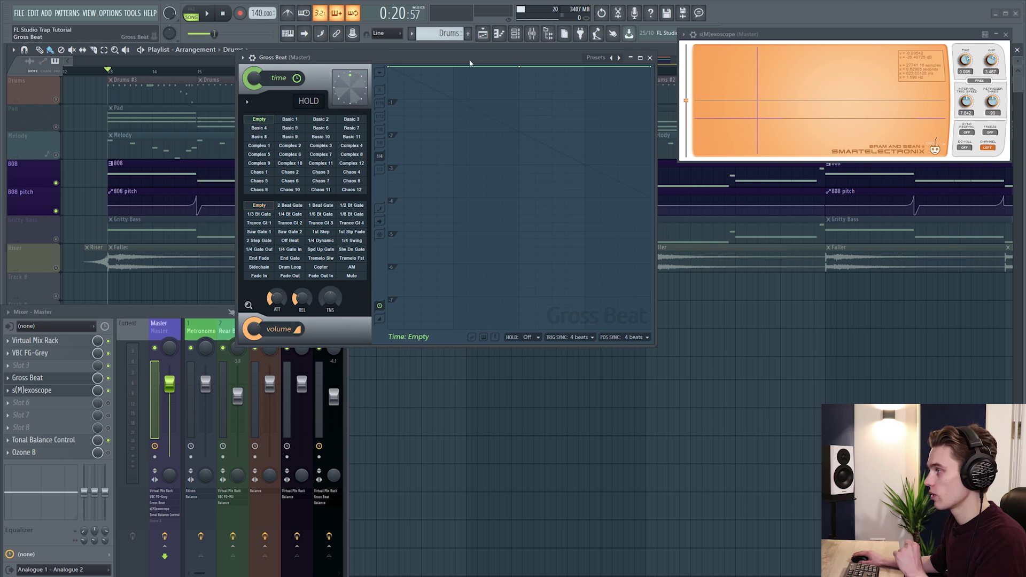
drag(470, 63, 639, 132)
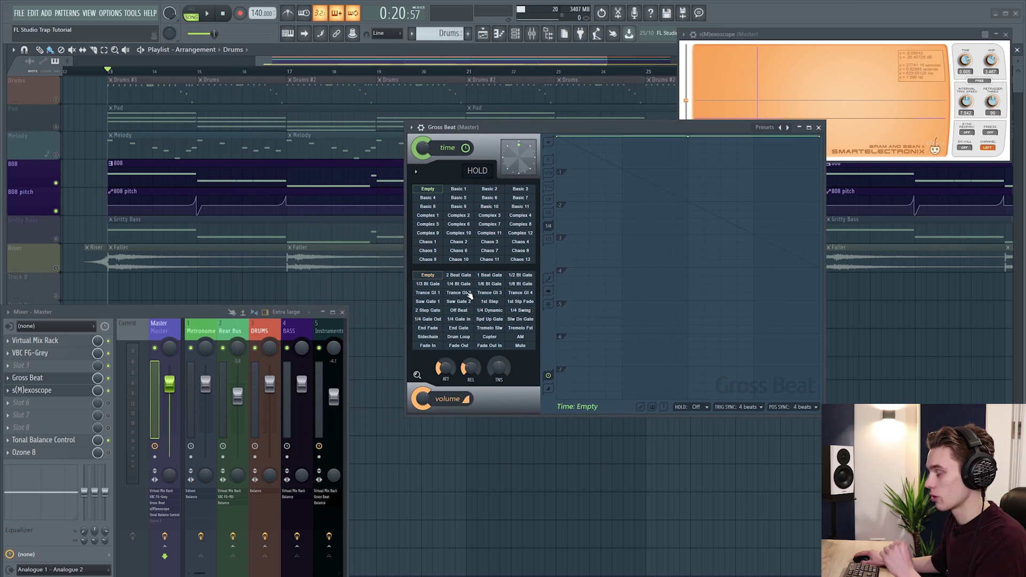
drag(470, 127, 406, 176)
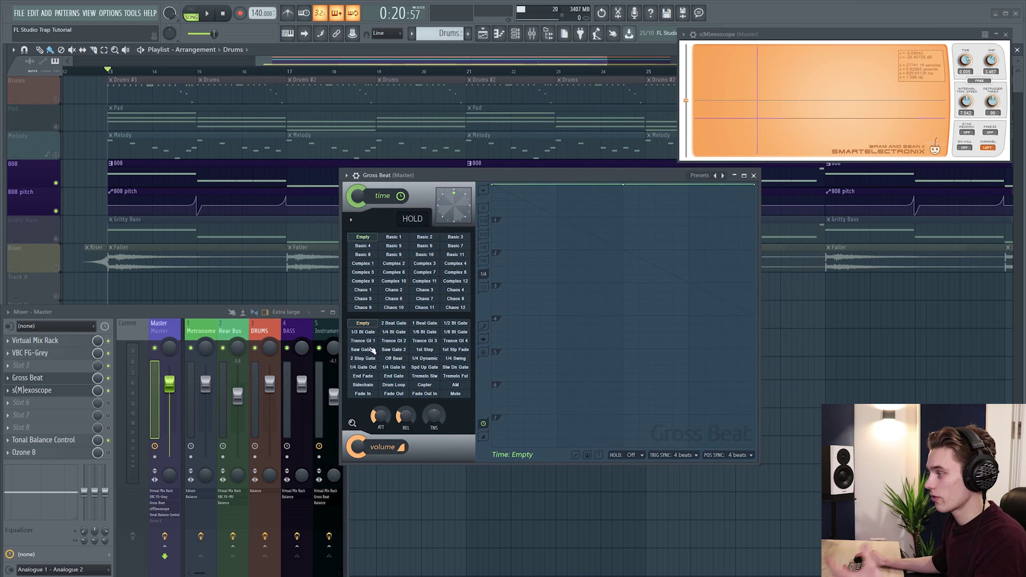
click(402, 324)
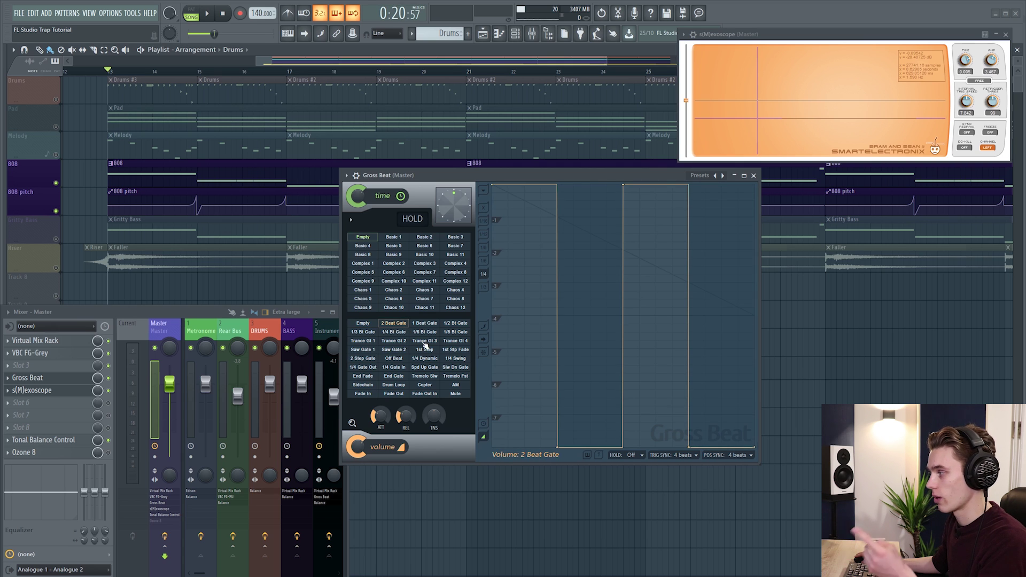
click(425, 341)
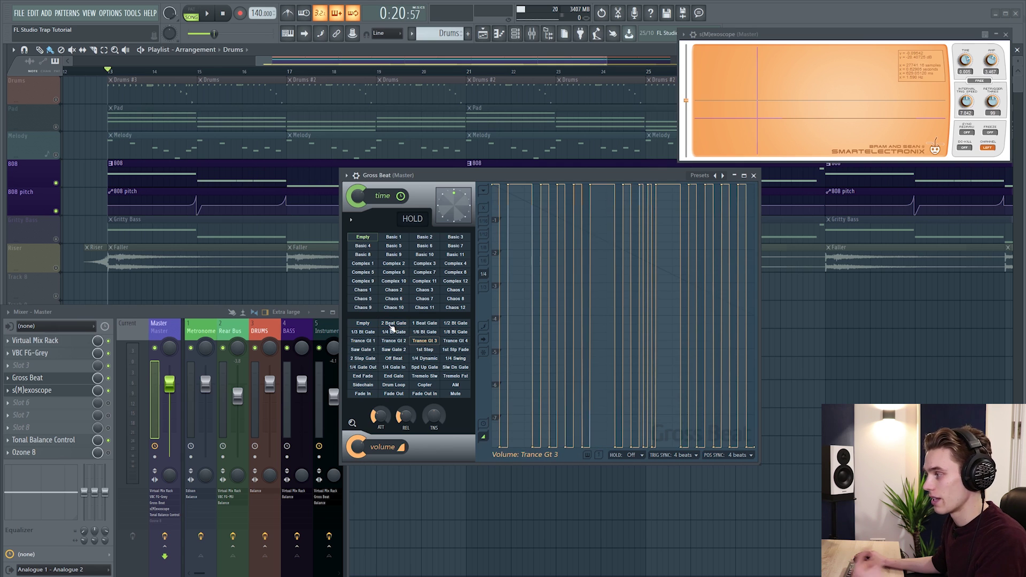
click(392, 324)
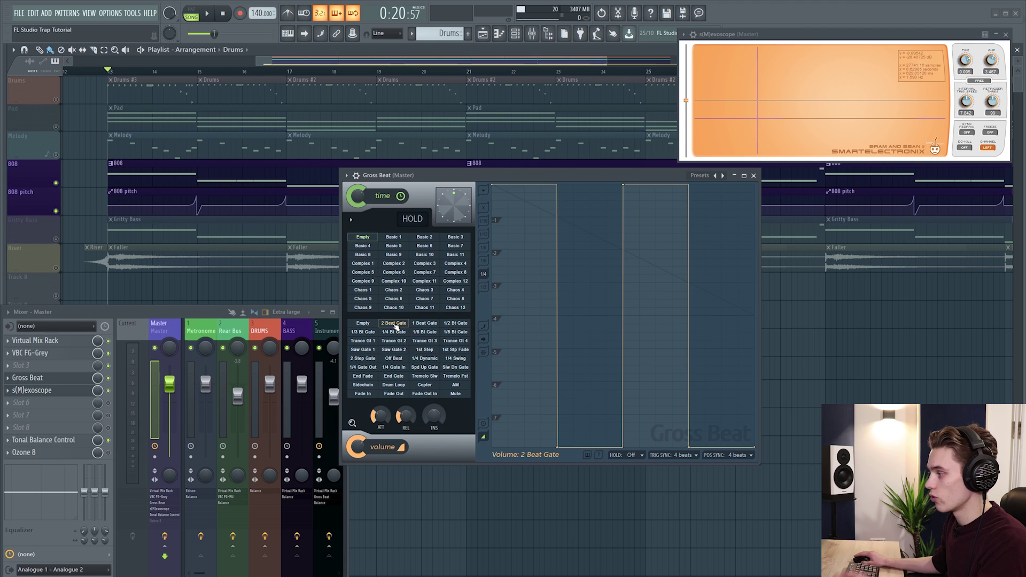
Step: Create an automation clip from the 2 Beat Gate volume slot and move its track to track 5
right_click(396, 326)
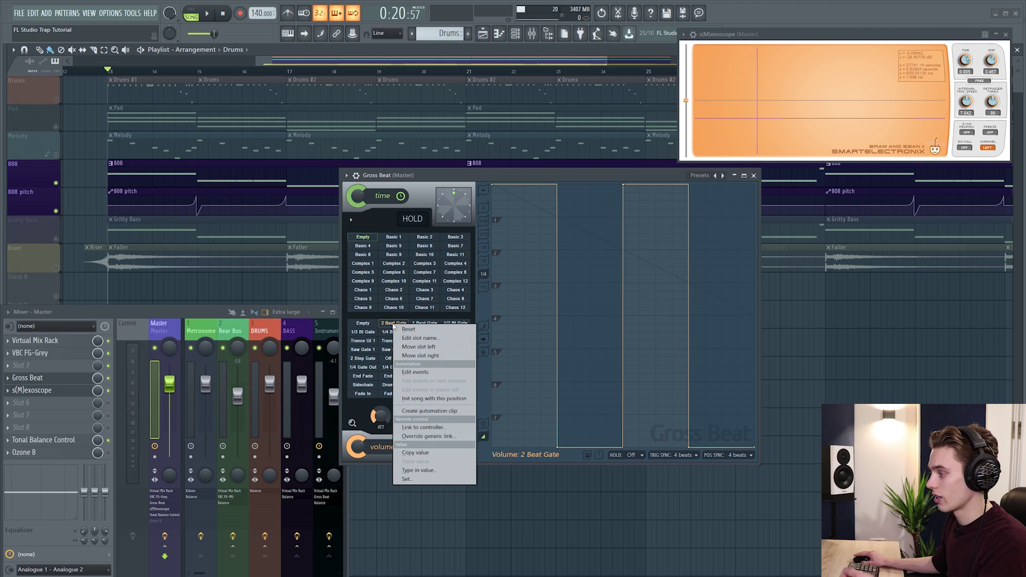
click(419, 453)
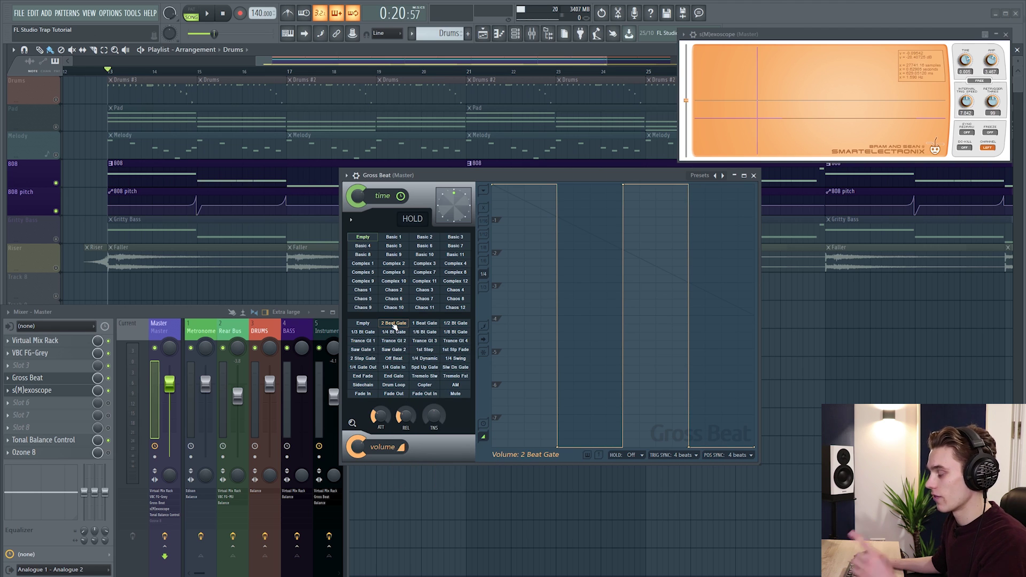
right_click(394, 327)
click(425, 411)
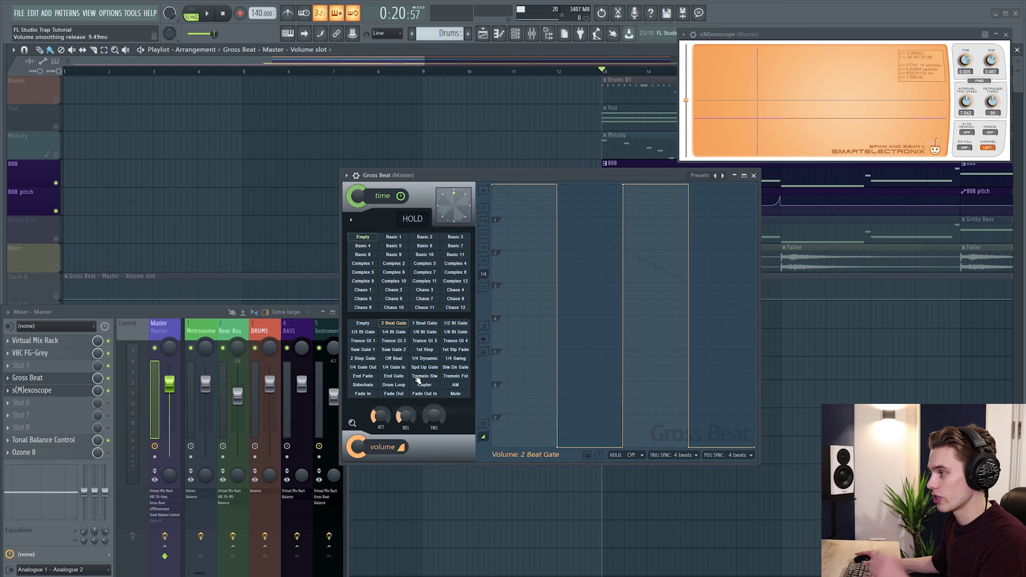
scroll(304, 74, down, 2)
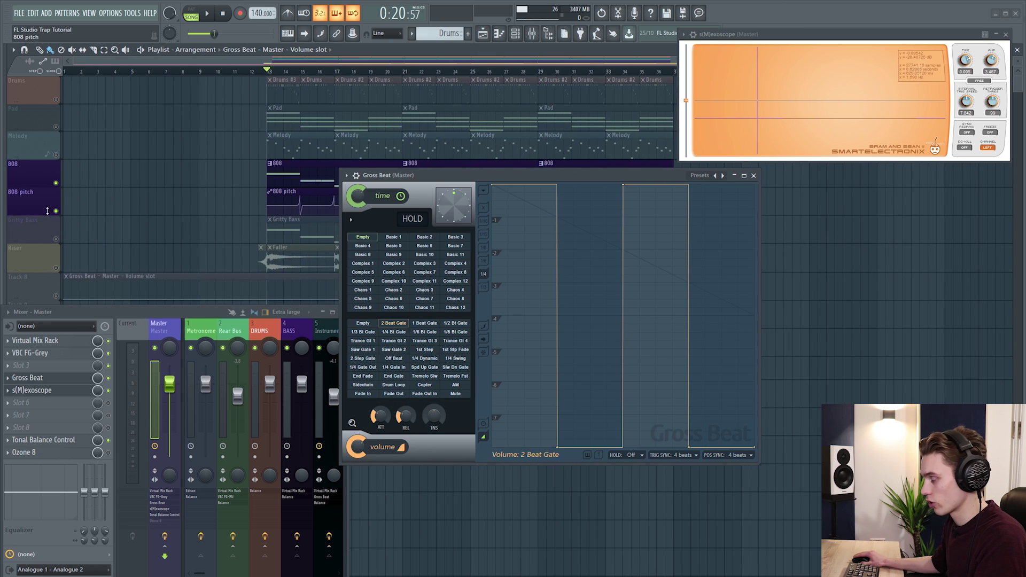
drag(32, 281, 32, 171)
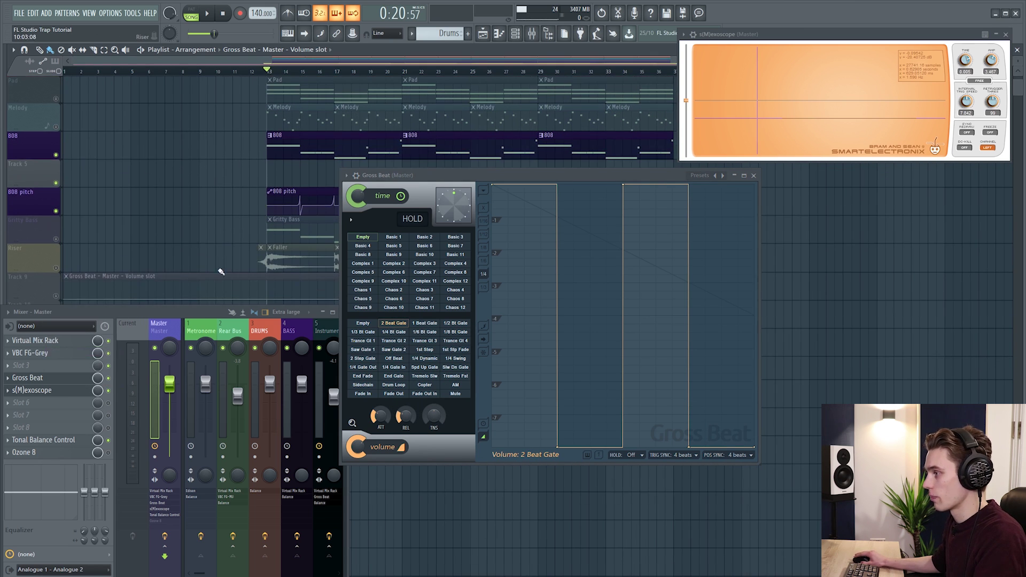
click(205, 159)
Step: Inspect the automation clip's points, reposition the Gross Beat window, and stop playback
right_click(238, 186)
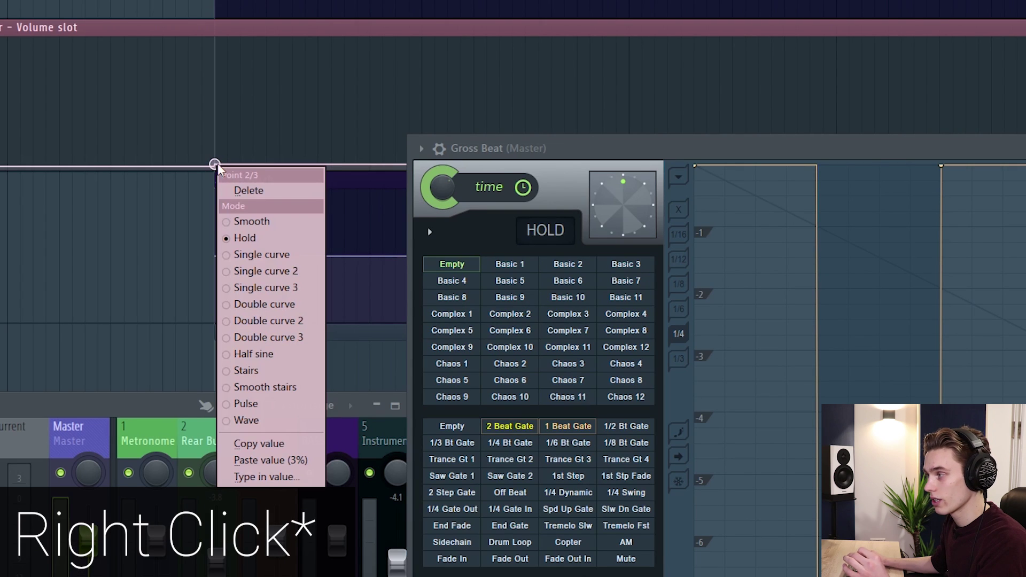
click(248, 235)
right_click(214, 167)
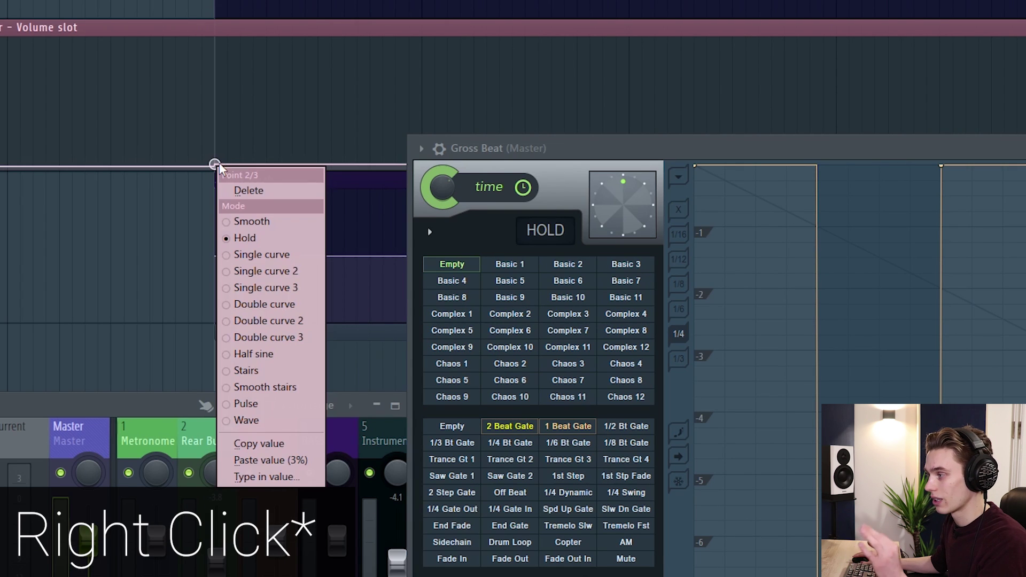
click(258, 443)
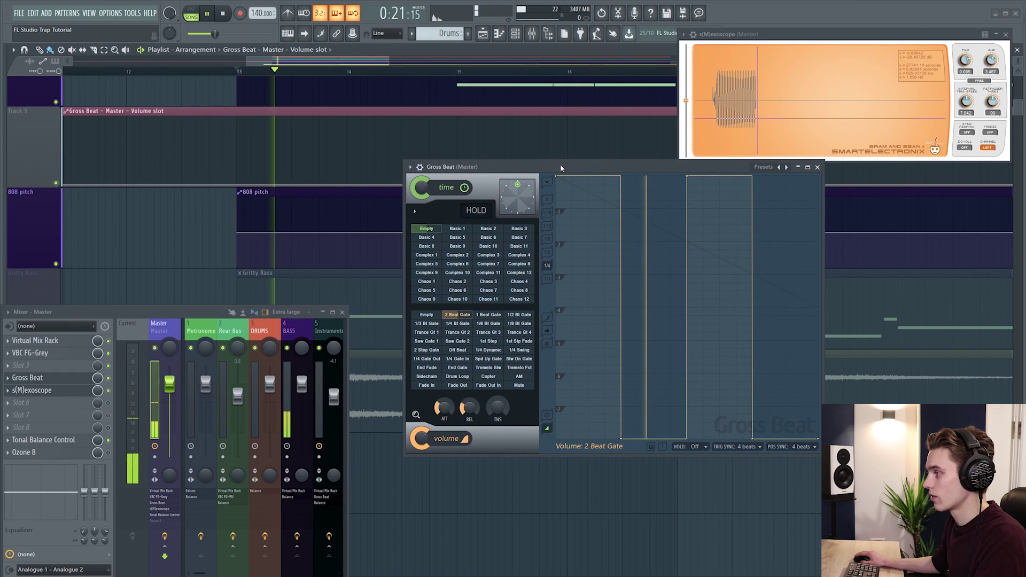
drag(560, 167, 568, 246)
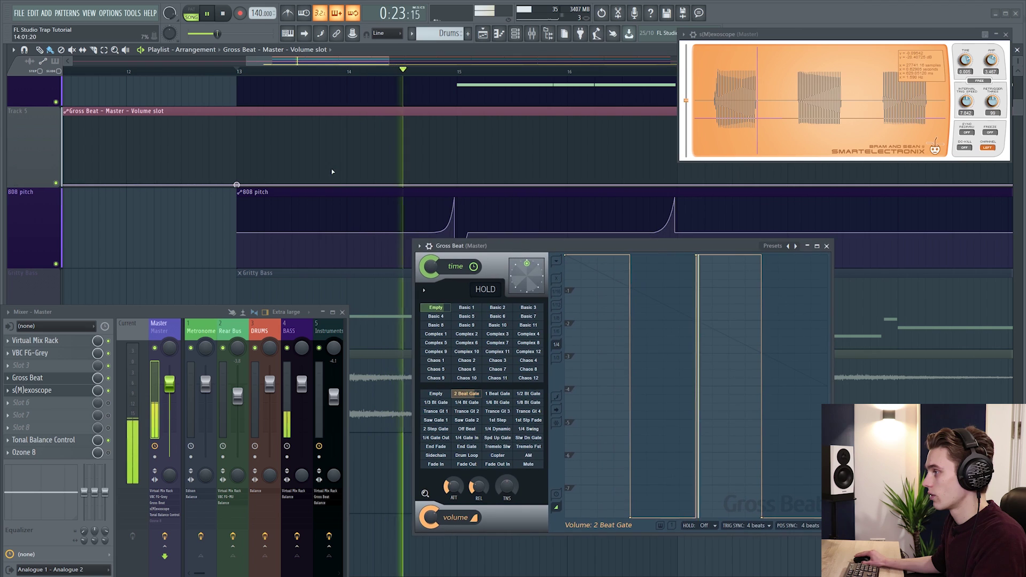
key(space)
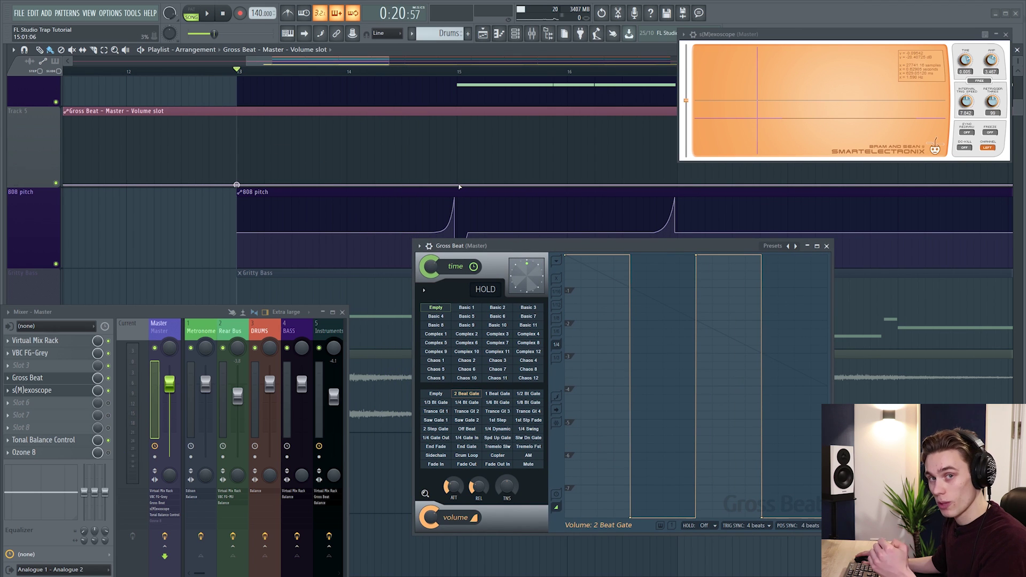
Step: Copy the Trance Gt 3 slot value onto the later automation point, then stop playback
click(498, 412)
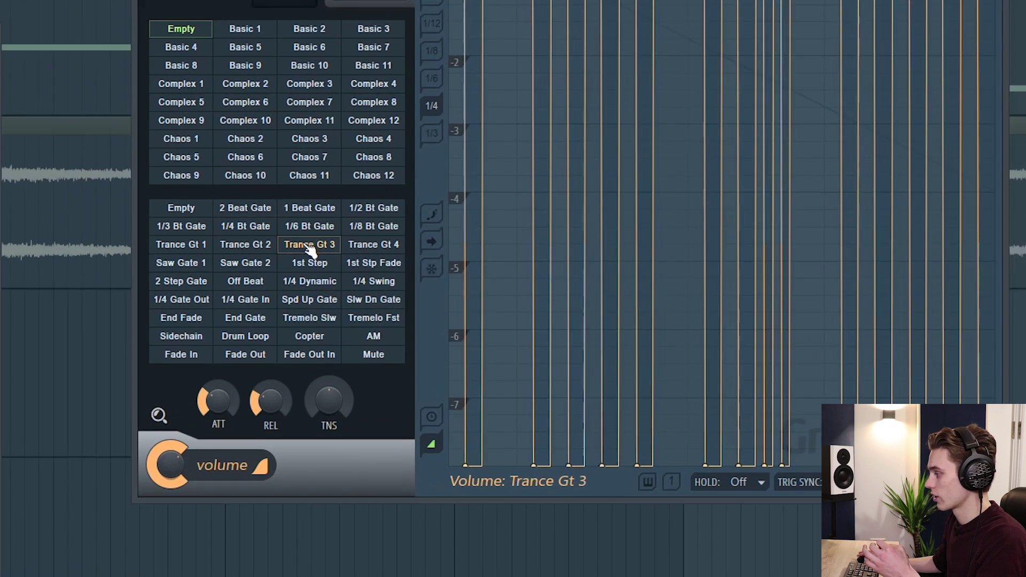
right_click(498, 412)
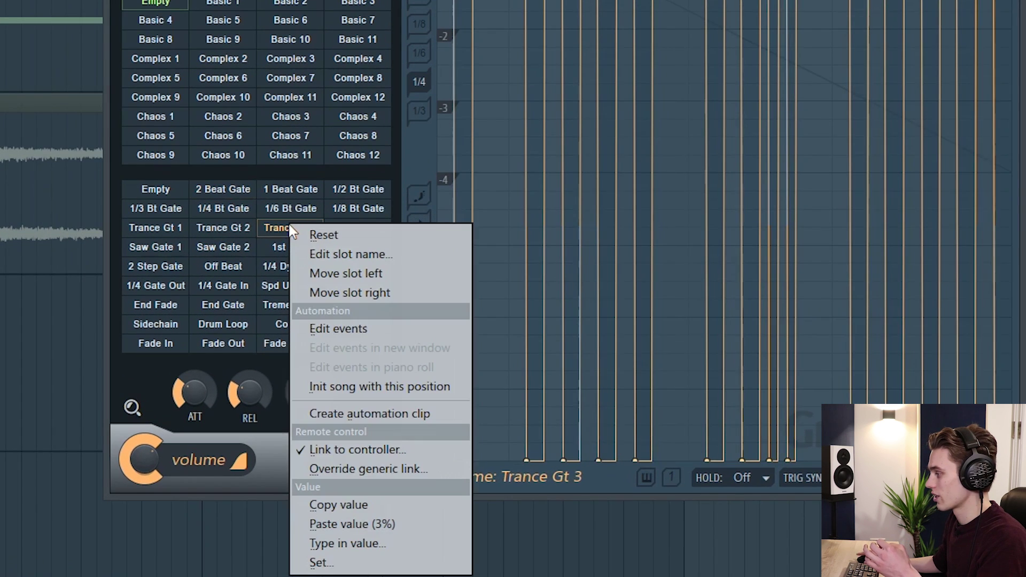
click(354, 506)
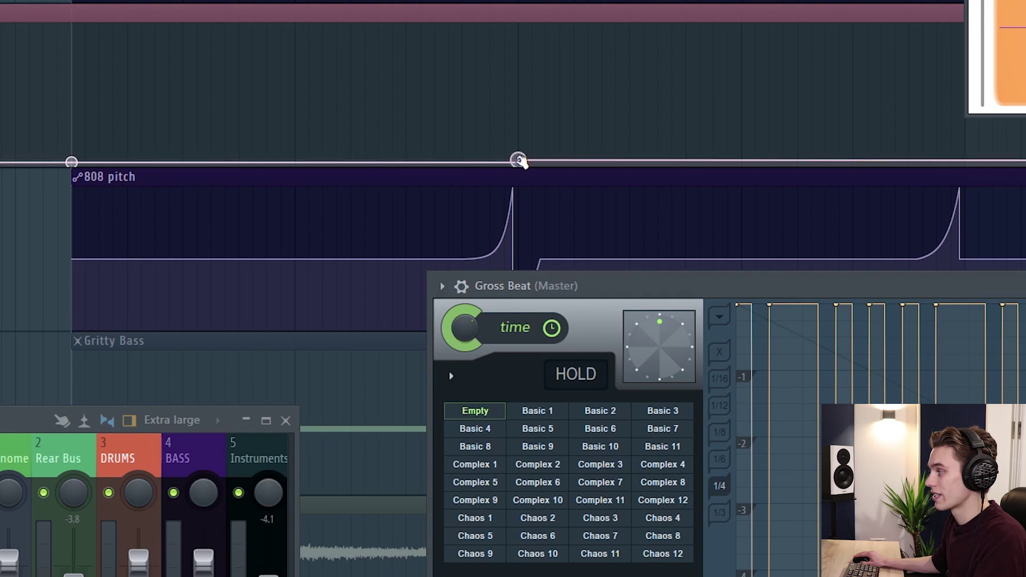
right_click(518, 160)
click(564, 480)
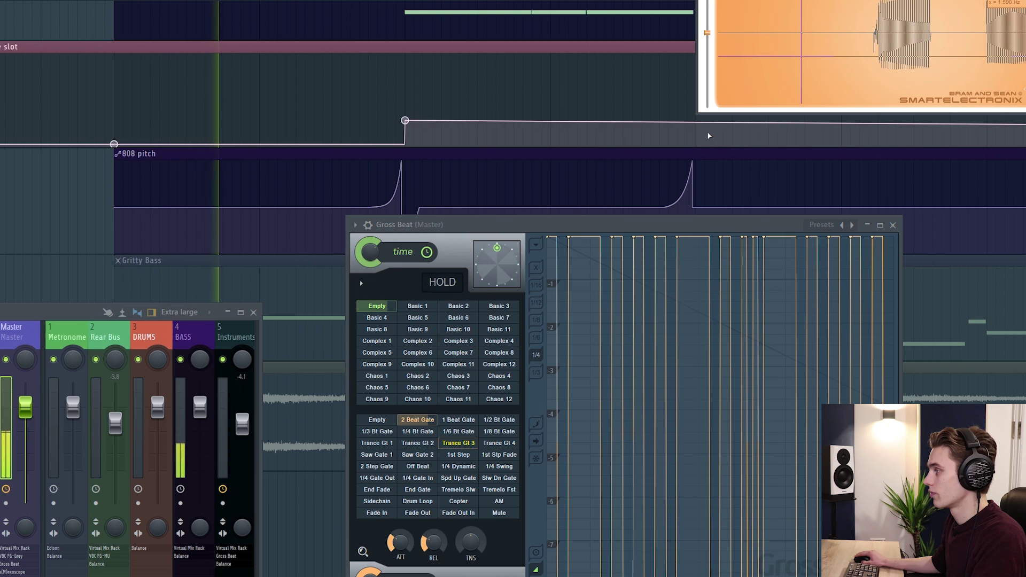
drag(631, 227, 755, 173)
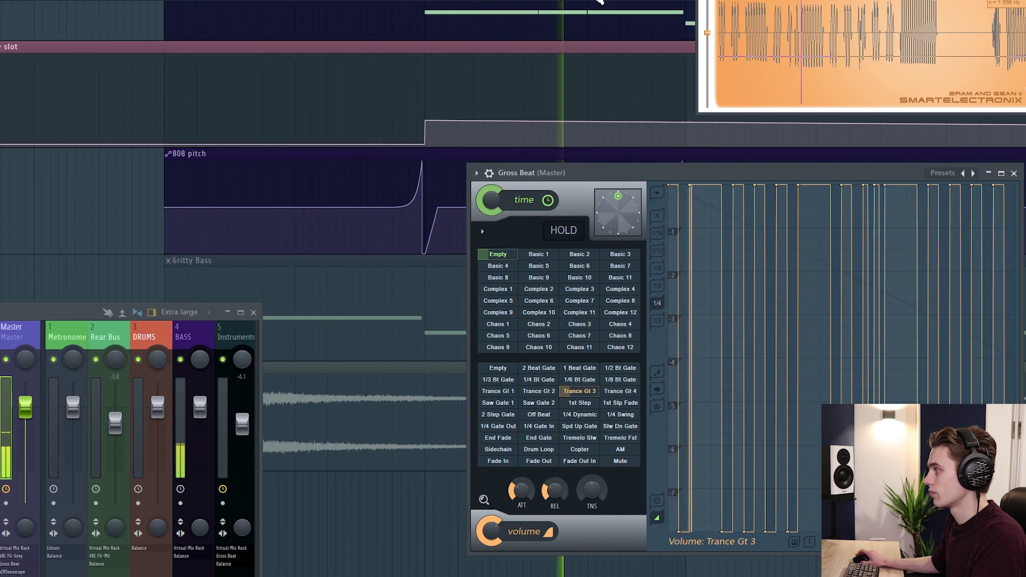
key(space)
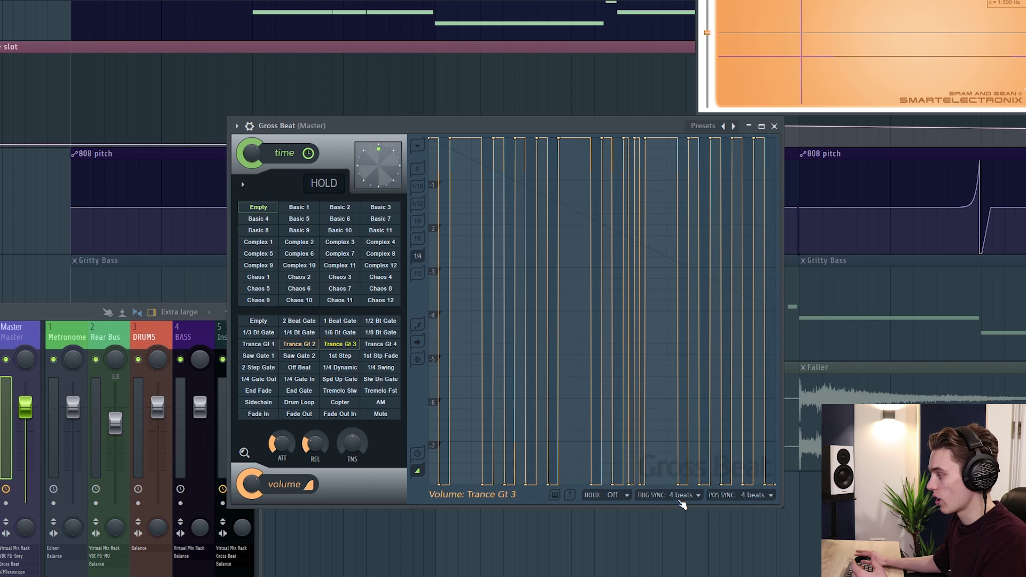
click(695, 496)
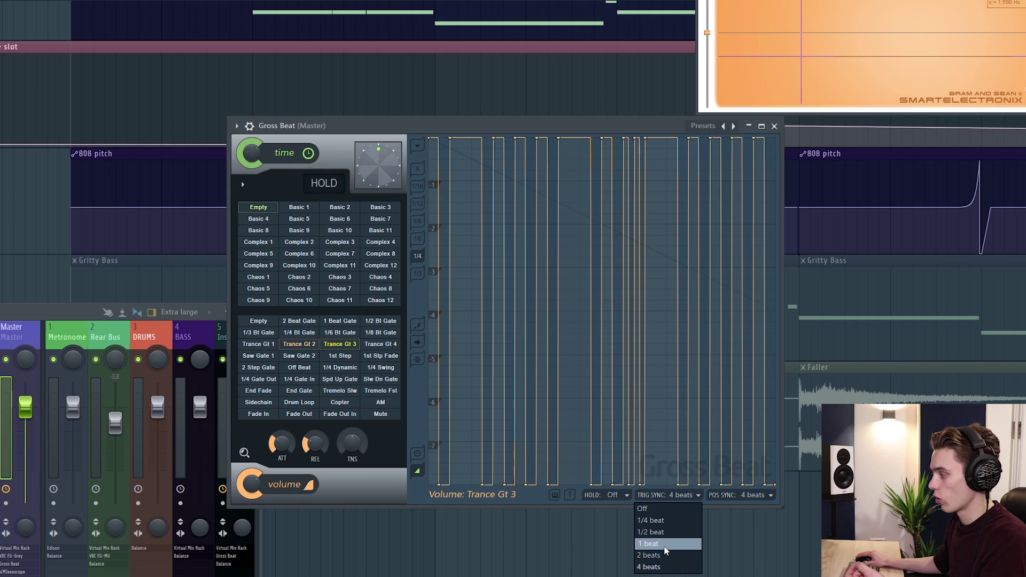
click(699, 497)
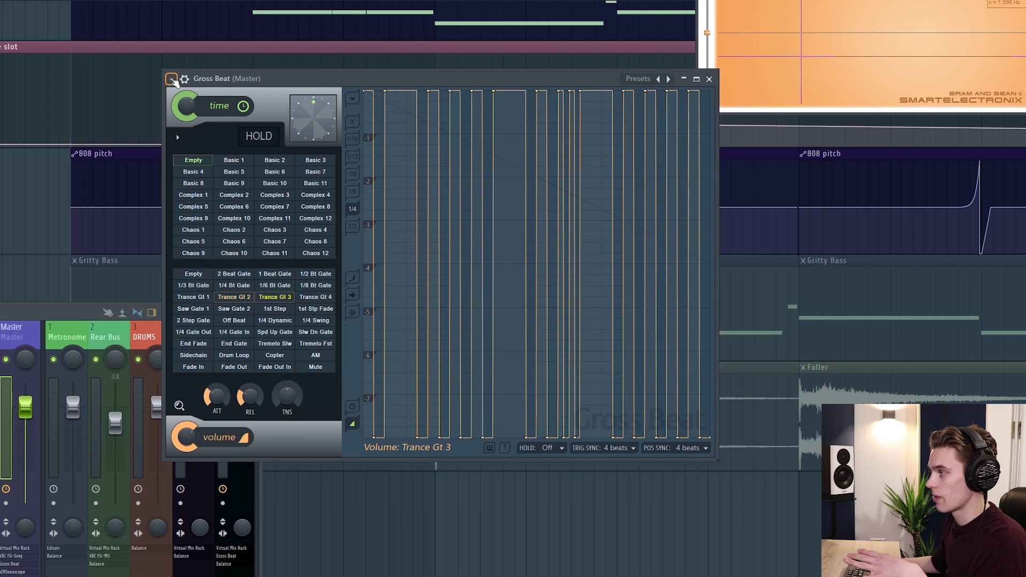
Step: Load the Default Gross Beat preset, then the Patterns factory preset from the Presets menu
click(172, 80)
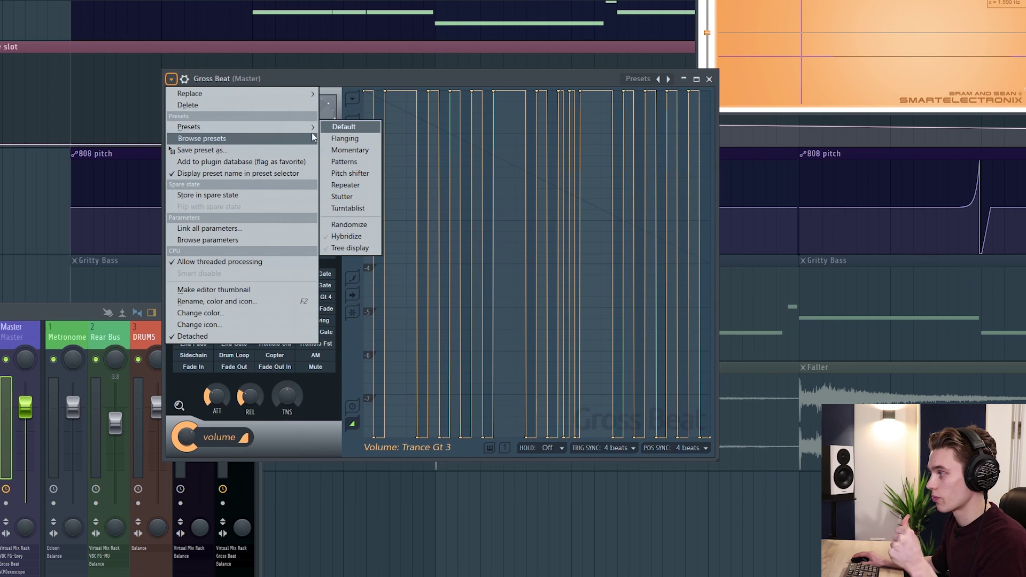
click(344, 126)
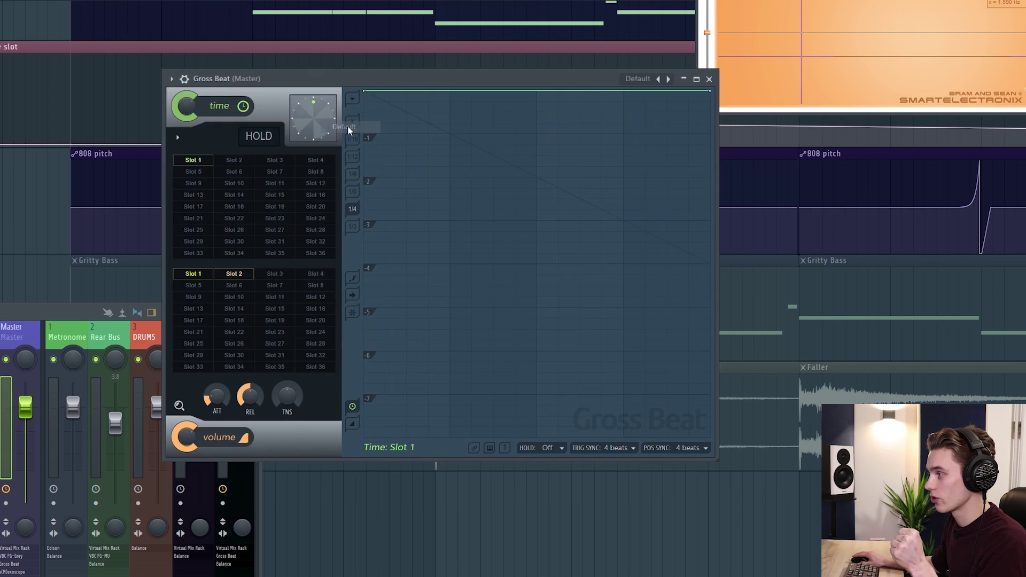
click(171, 79)
mouse_move(225, 127)
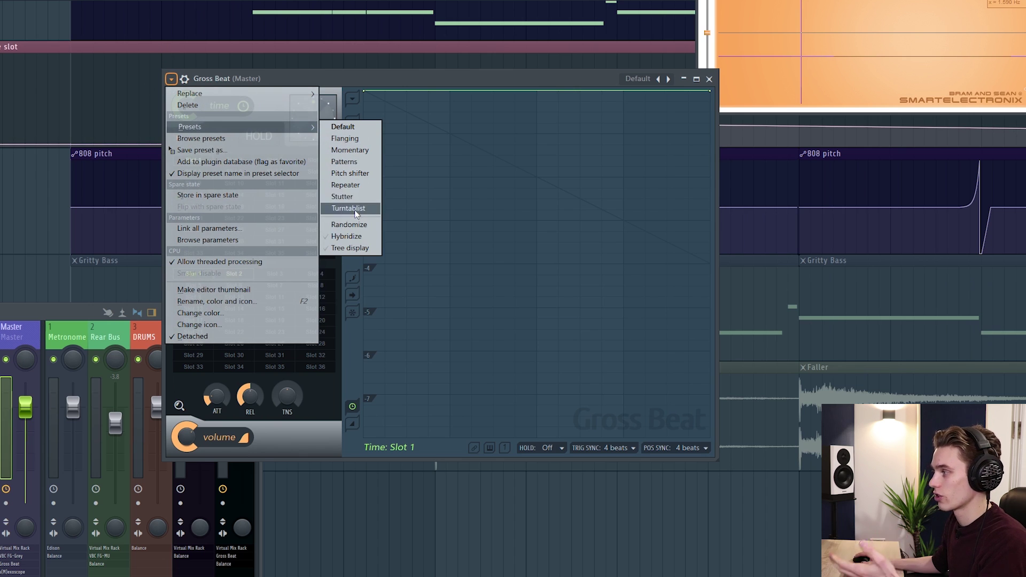
click(352, 162)
Step: Audition volume gate presets including Trance Gt 2, Tremelo Fst and 1/4 Swing, then clear to Empty
click(238, 288)
click(241, 298)
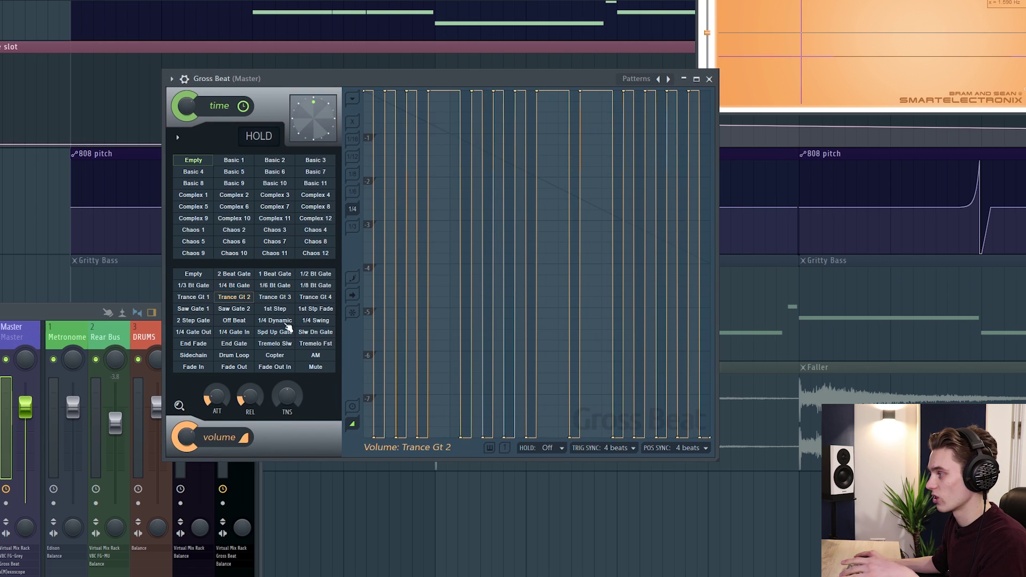
click(284, 321)
click(320, 334)
click(321, 343)
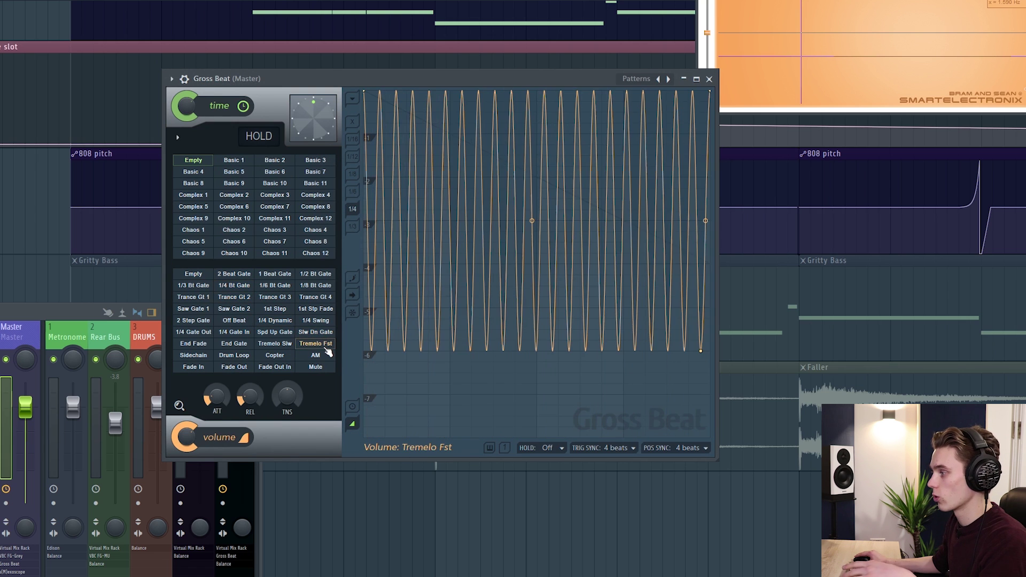
click(316, 321)
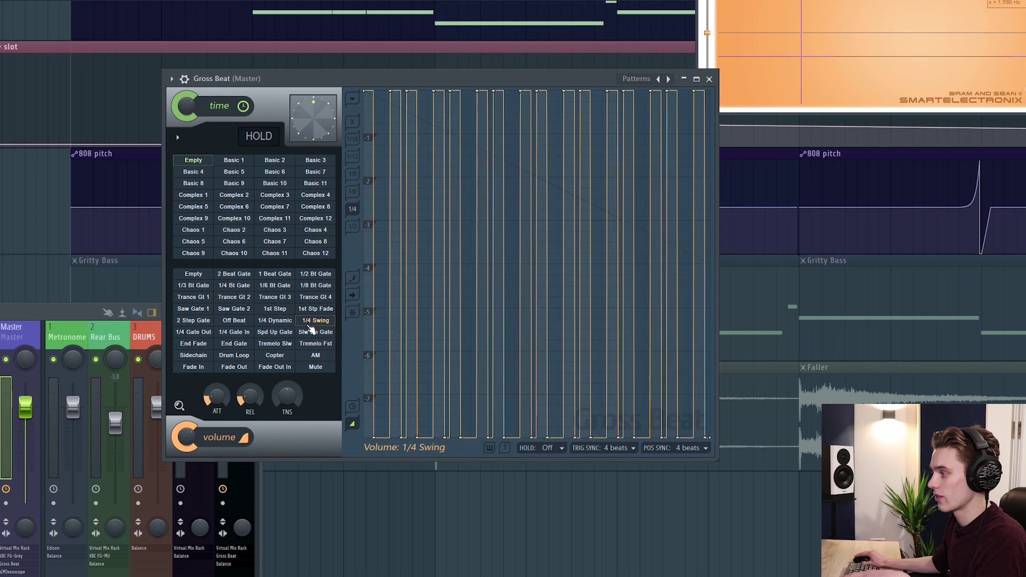
click(200, 277)
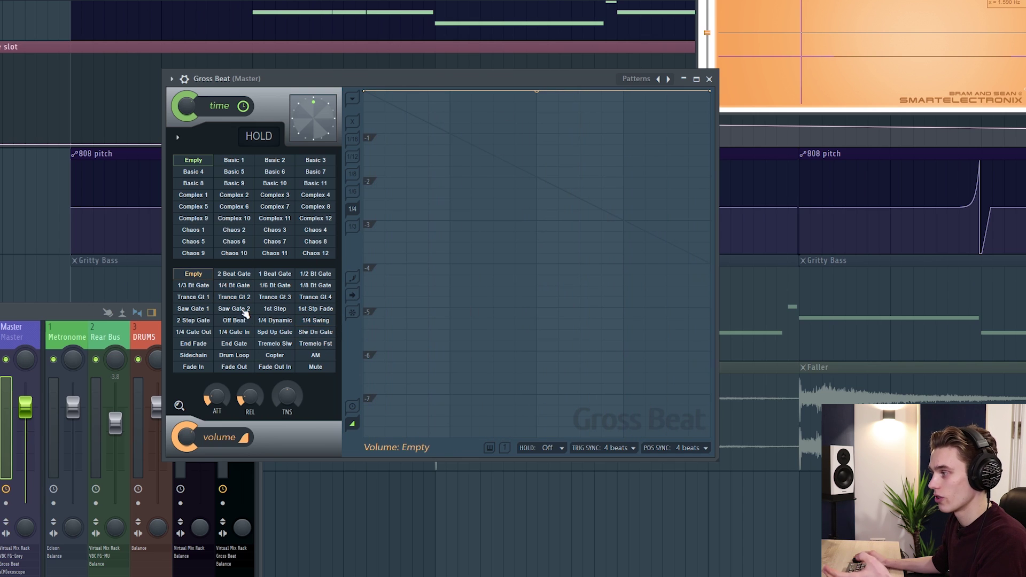
Step: Load 1/4 Dynamic, raise one gate step, and delete another envelope point
click(274, 322)
drag(430, 183, 424, 146)
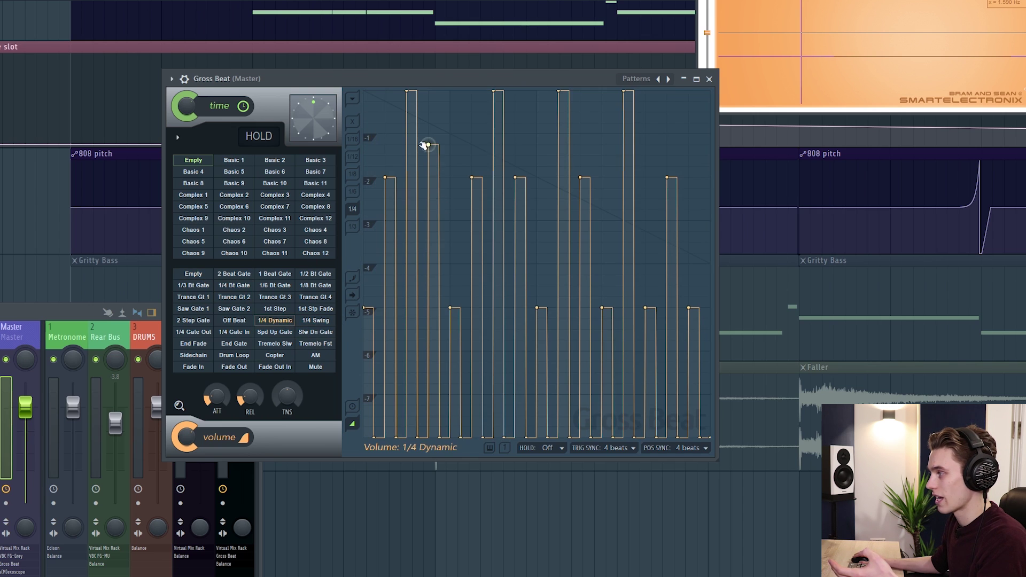
right_click(450, 306)
click(473, 325)
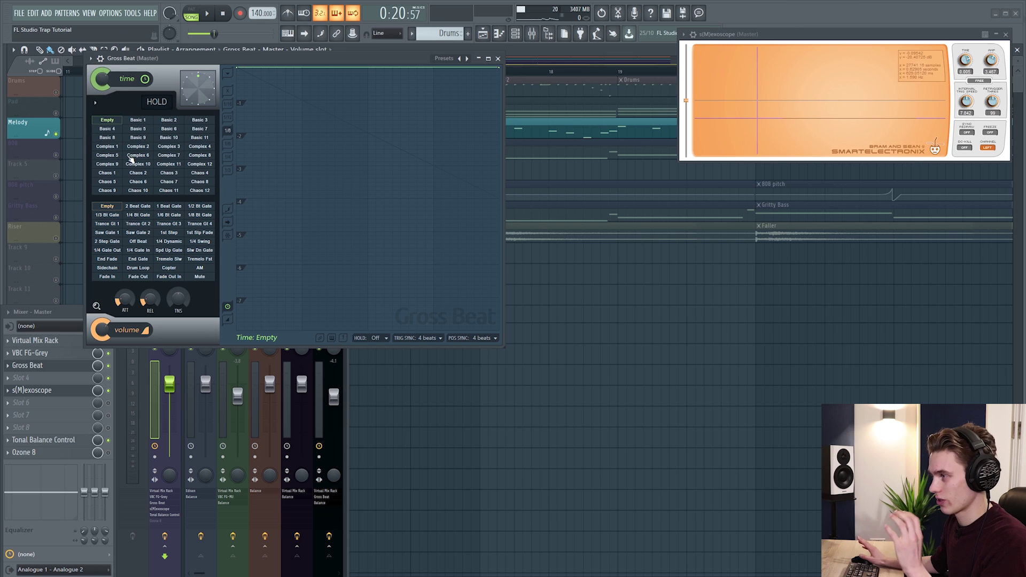
Step: Move the s(M)exoscope and Gross Beat windows aside and play the song through once
drag(773, 36, 747, 58)
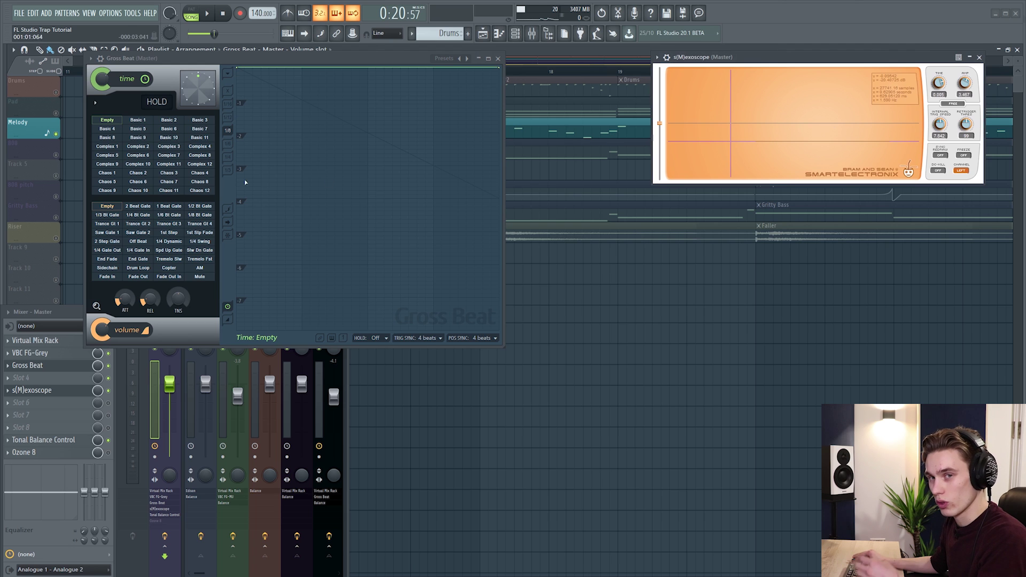
drag(214, 58, 213, 73)
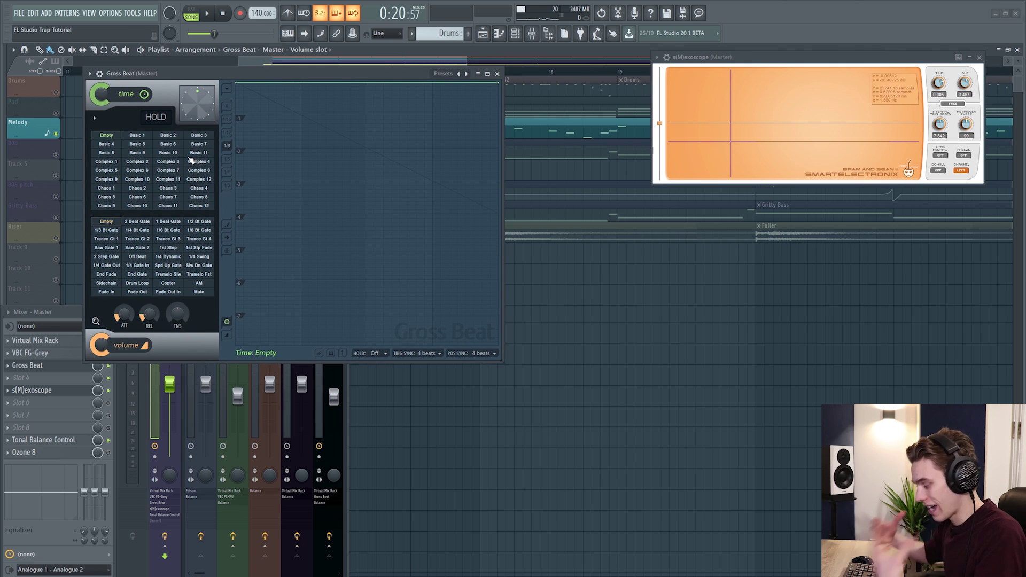
drag(272, 73, 262, 173)
key(space)
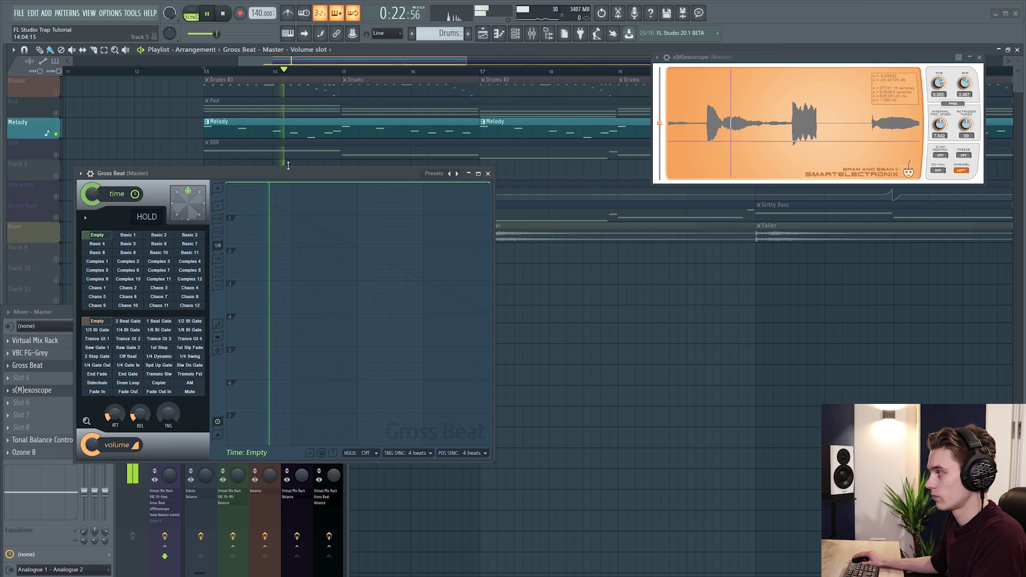
key(space)
drag(291, 173, 339, 79)
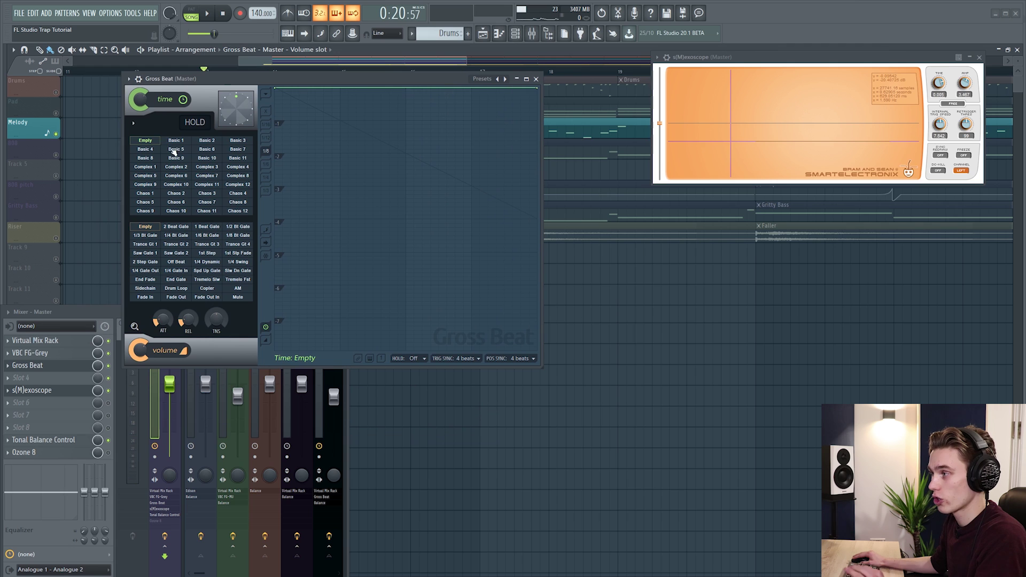
Step: Load the Basic 5 time preset, nudge the Gross Beat window, and start playback
click(176, 150)
click(145, 141)
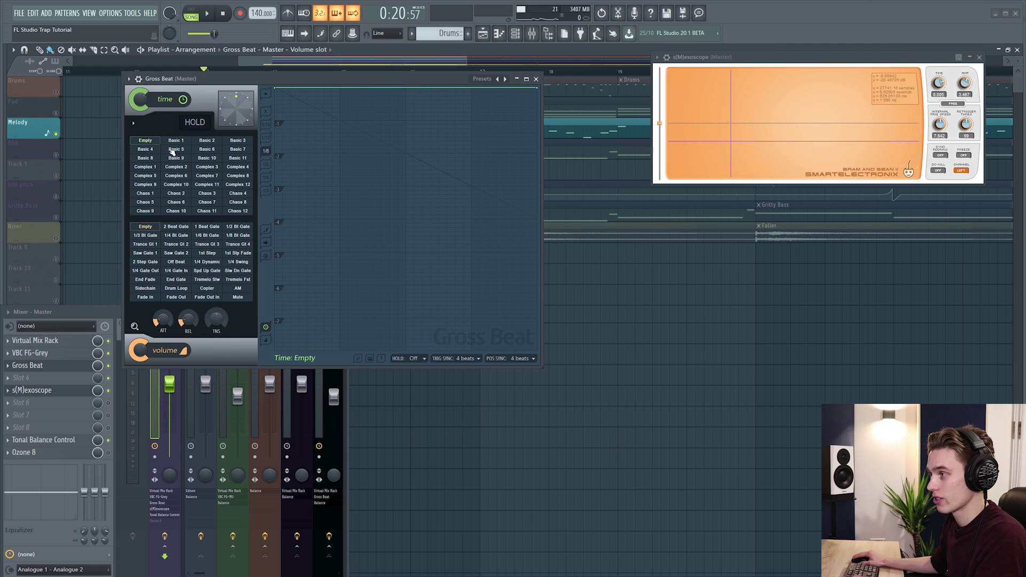
click(176, 150)
drag(258, 82, 219, 123)
key(space)
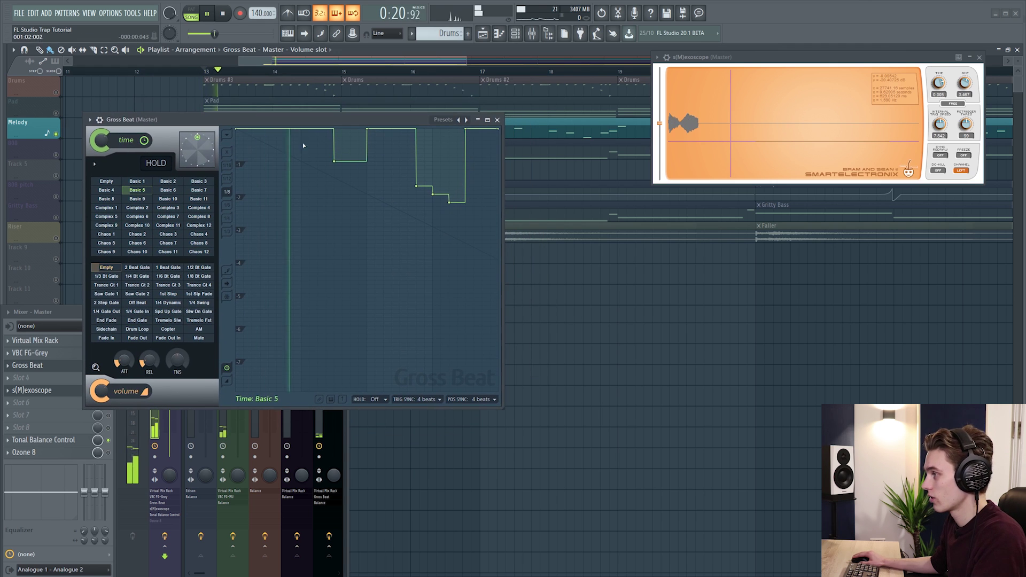
Step: Try Basic 3, Basic 9 and Basic 7 time presets, settling on Complex 7, then stop
click(199, 182)
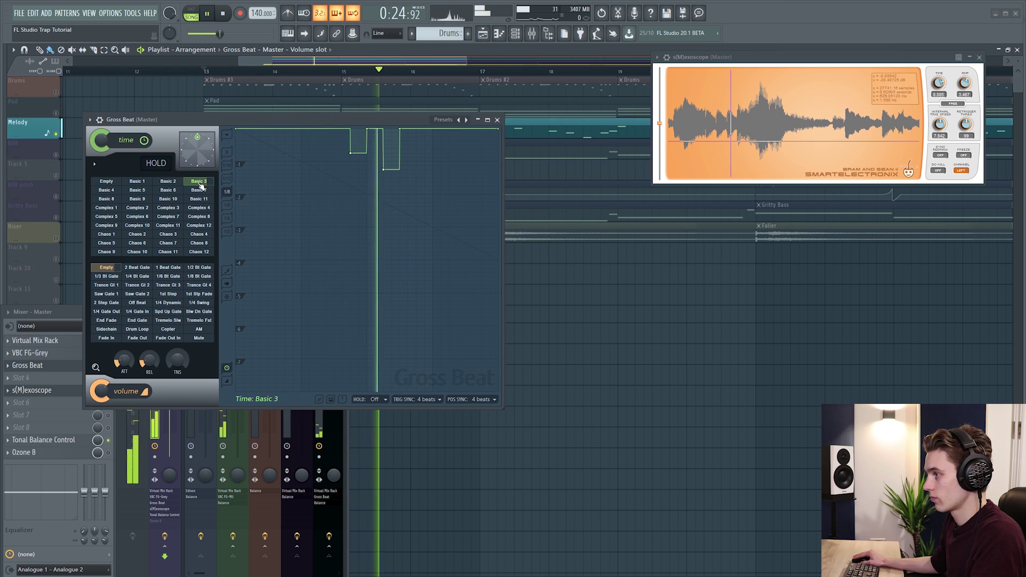
click(145, 201)
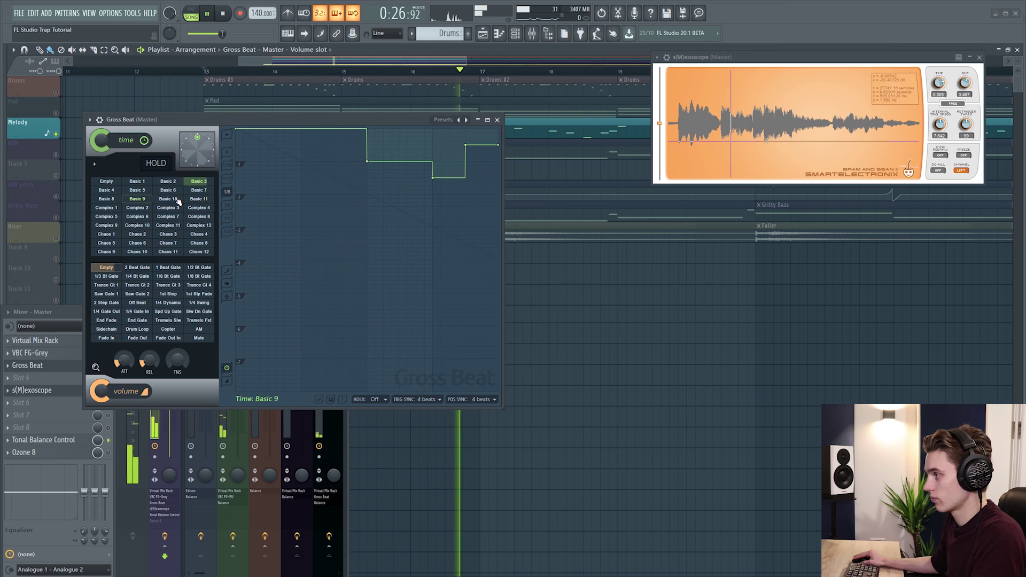
click(208, 191)
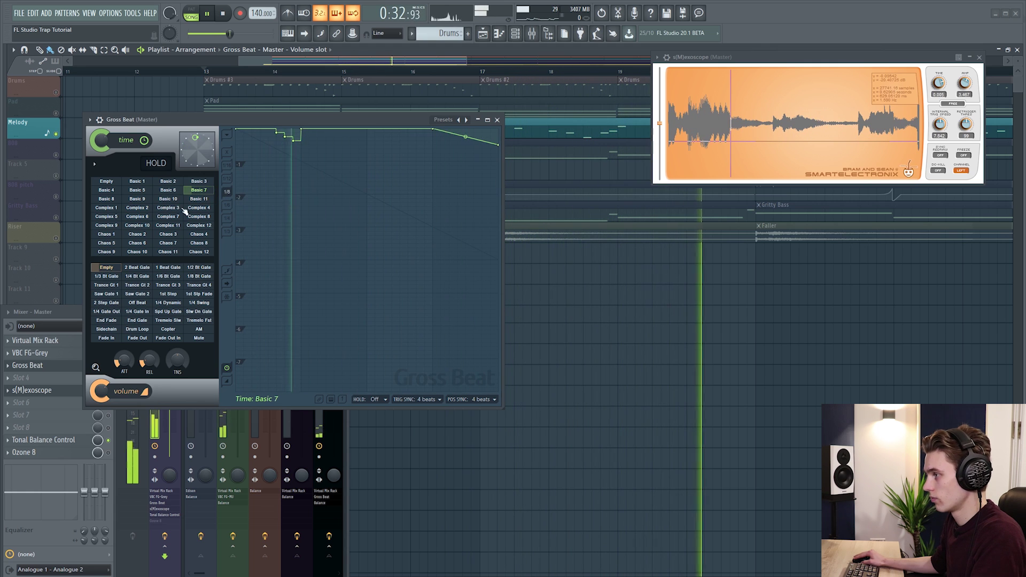
click(168, 216)
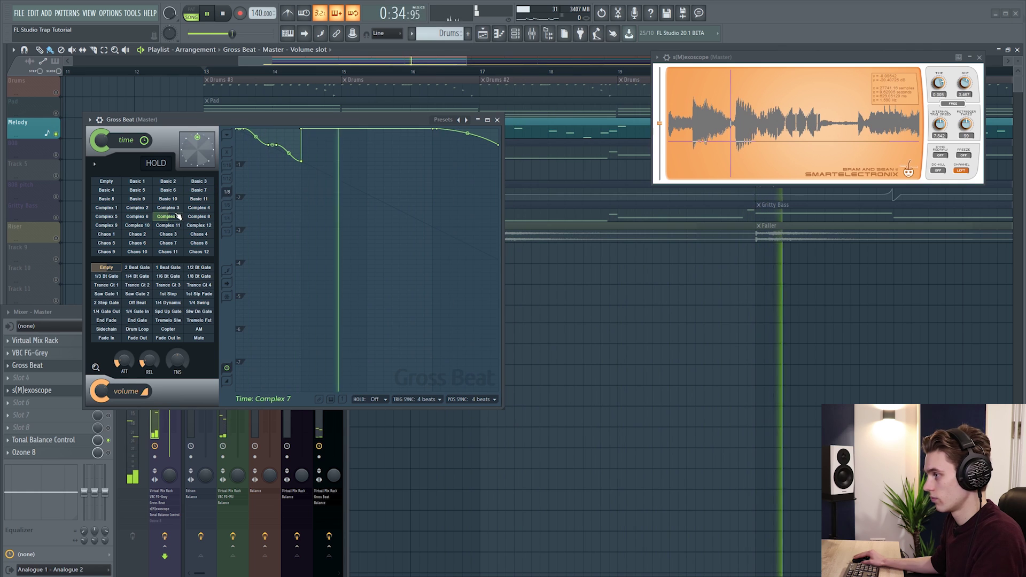
key(space)
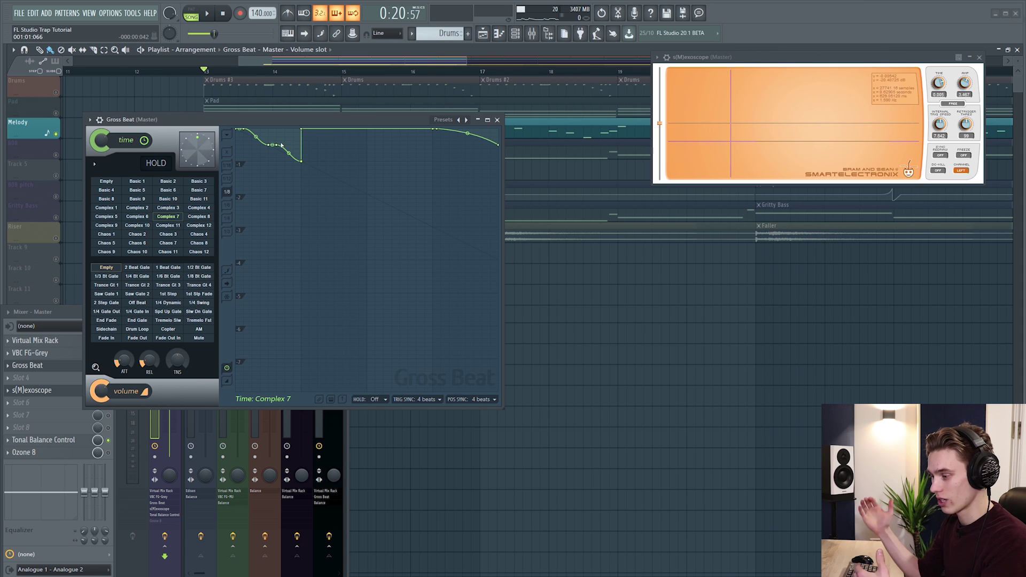
drag(281, 119, 295, 117)
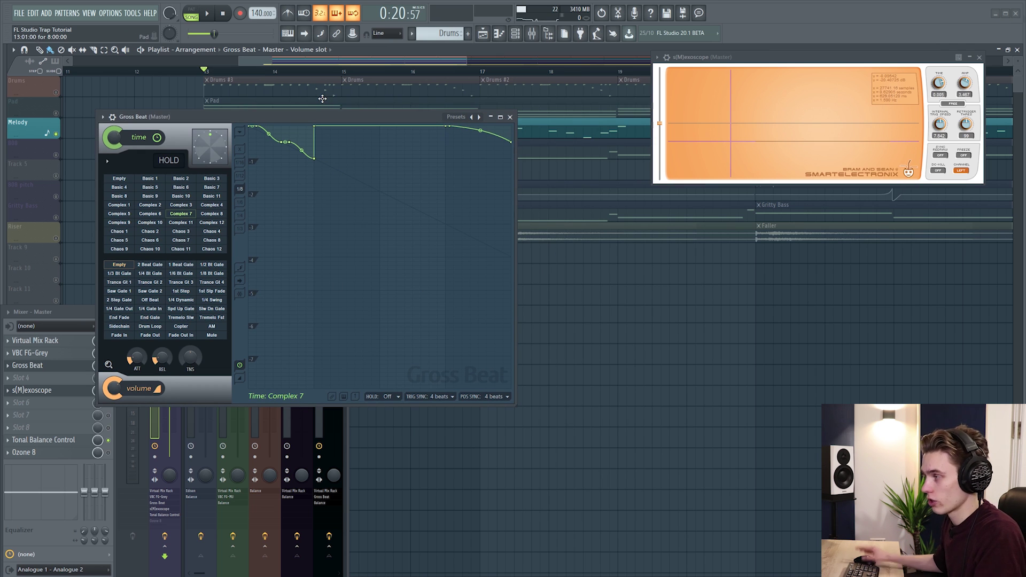
key(alt+Tab)
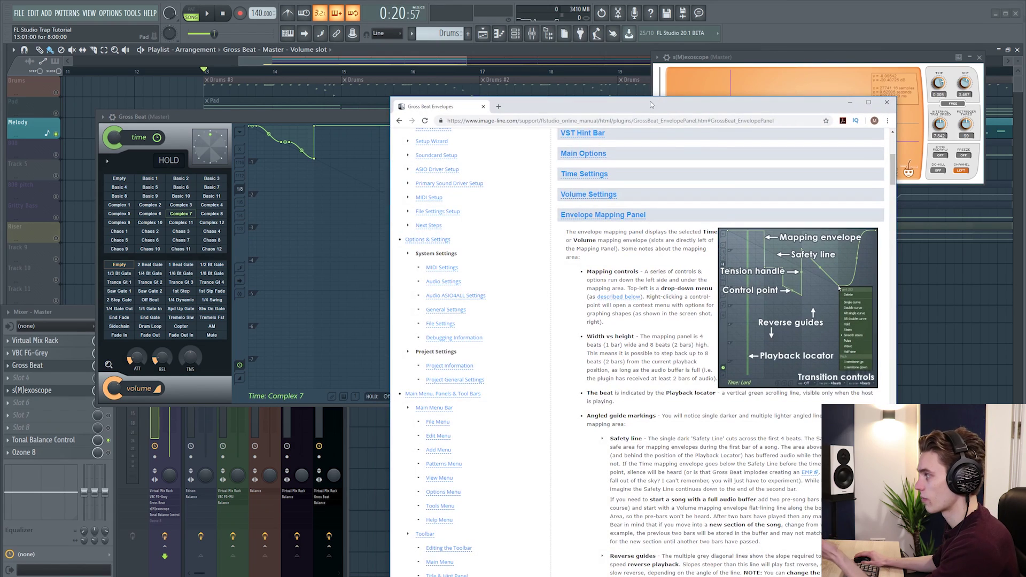
drag(651, 104, 582, 65)
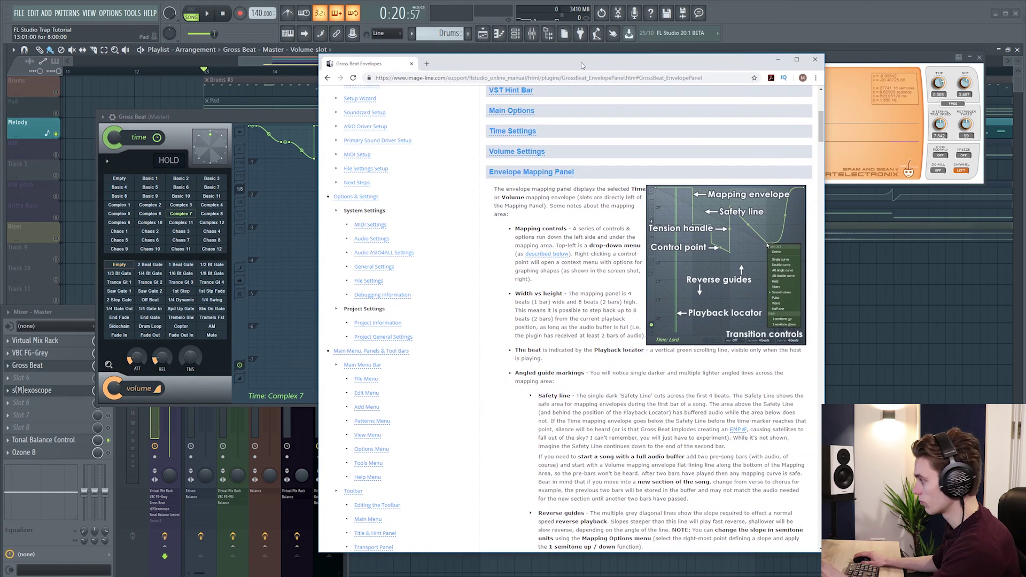
scroll(623, 244, down, 6)
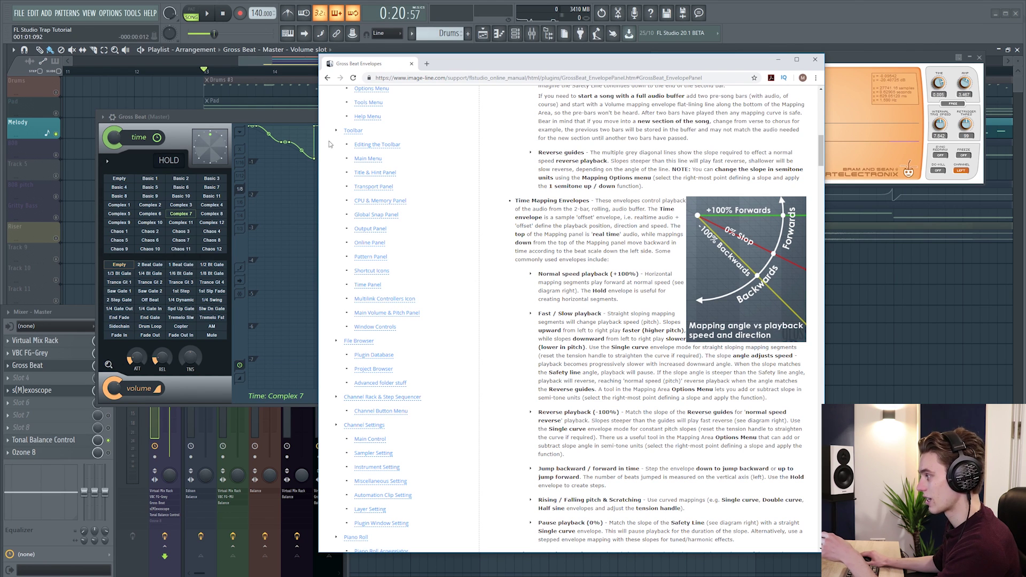
drag(239, 114, 124, 118)
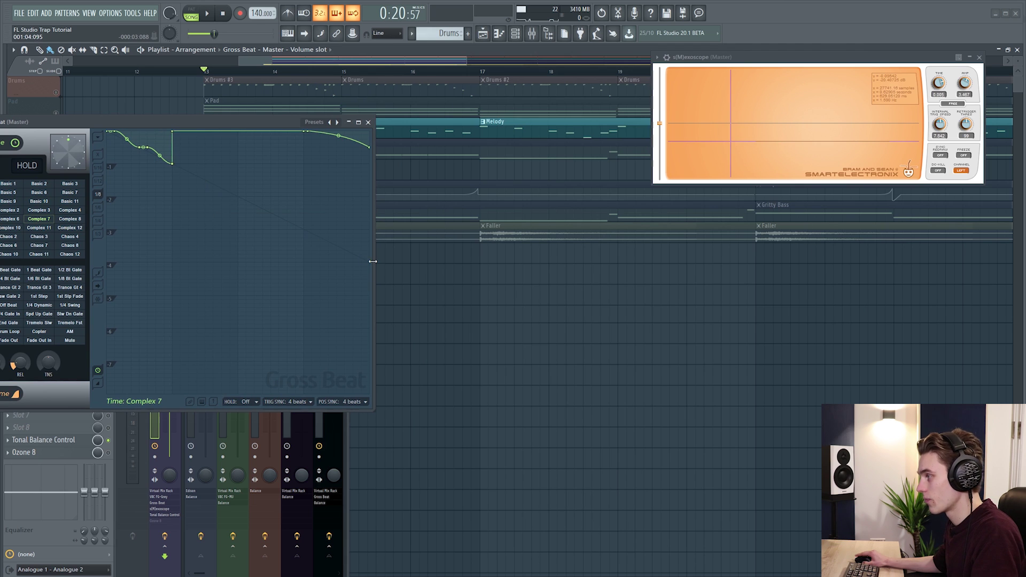
key(alt+Tab)
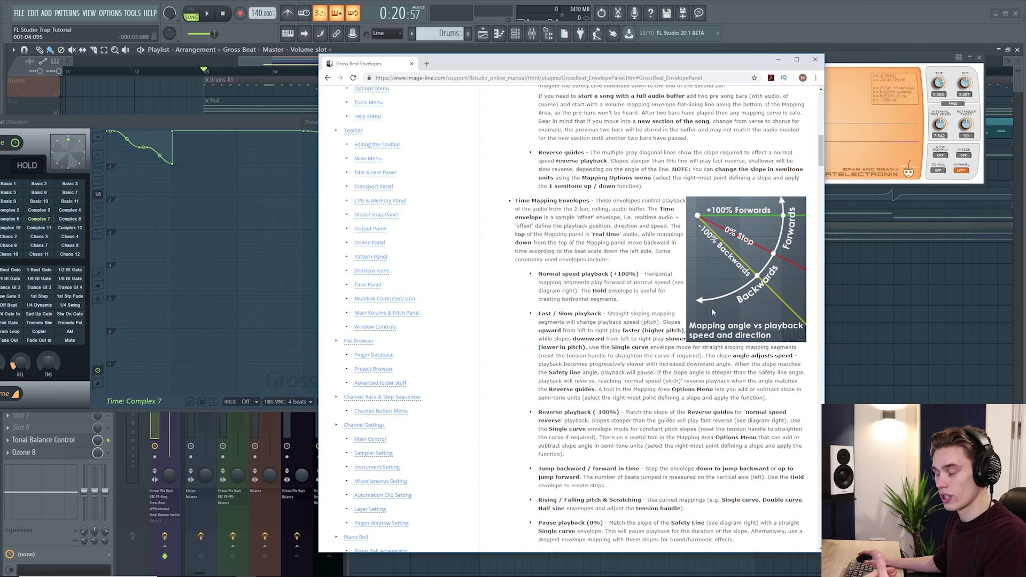
key(alt+Tab)
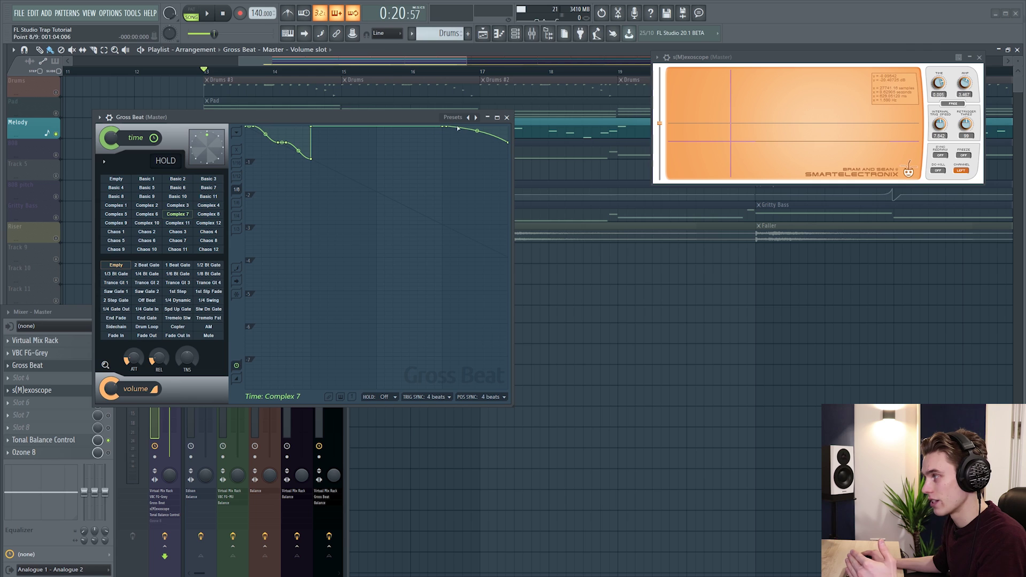
Step: Pull a time-envelope section into a dip, lower its right half, and preview the result
drag(377, 128, 377, 237)
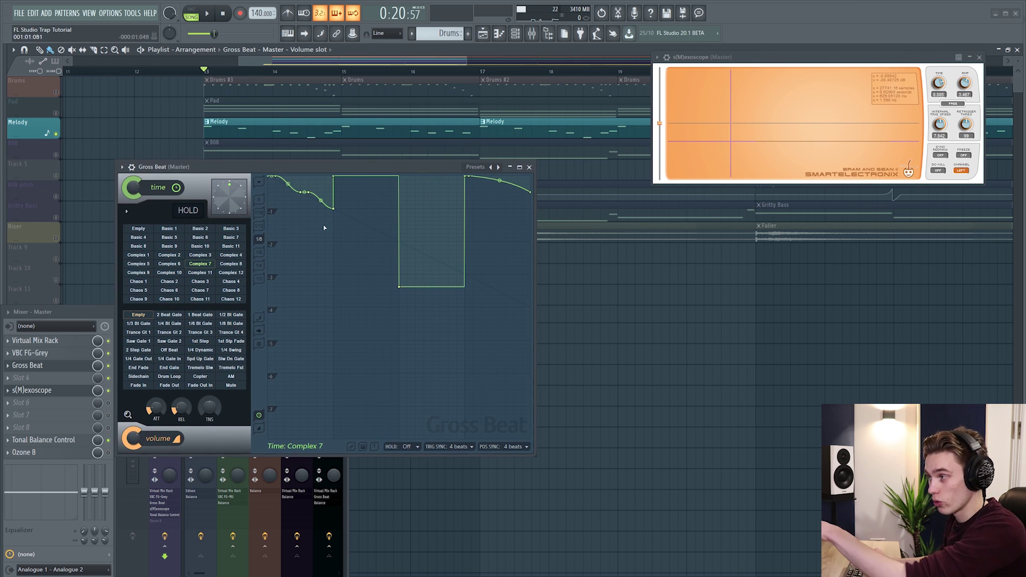
drag(431, 216, 456, 225)
key(space)
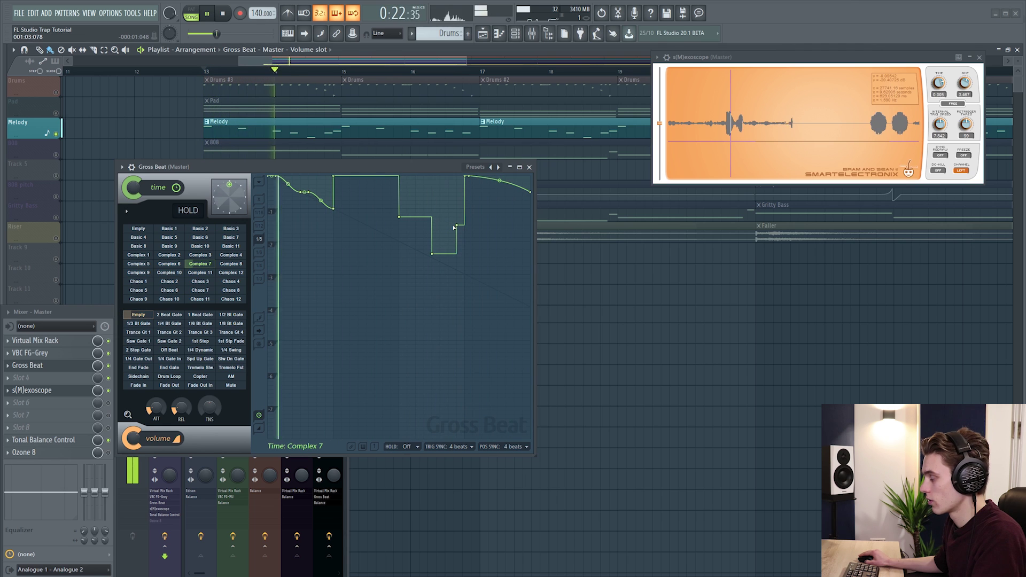
key(space)
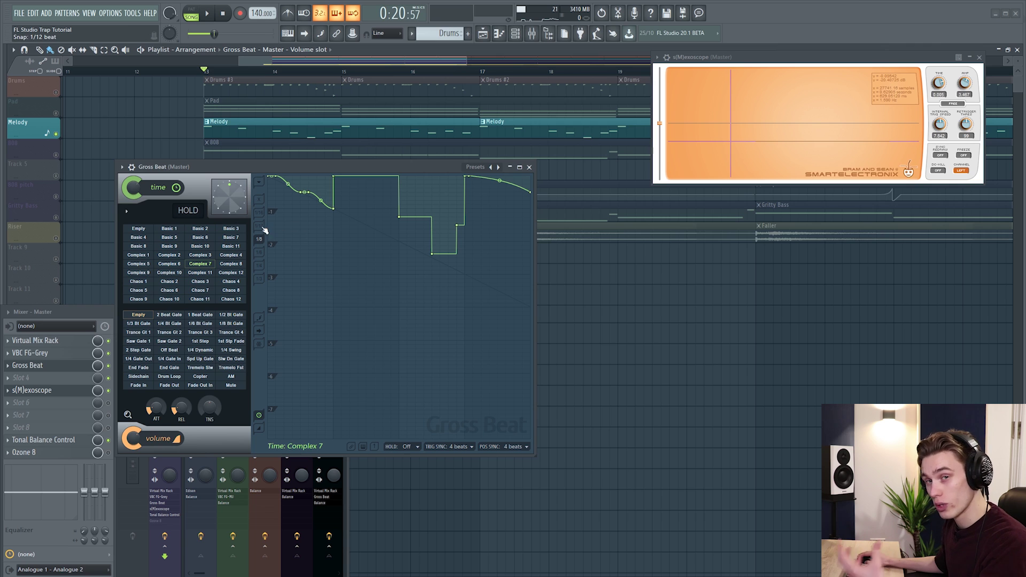
Step: Try the Basic 10 and Complex 2 time presets, settle on Basic 9, and play it
click(202, 247)
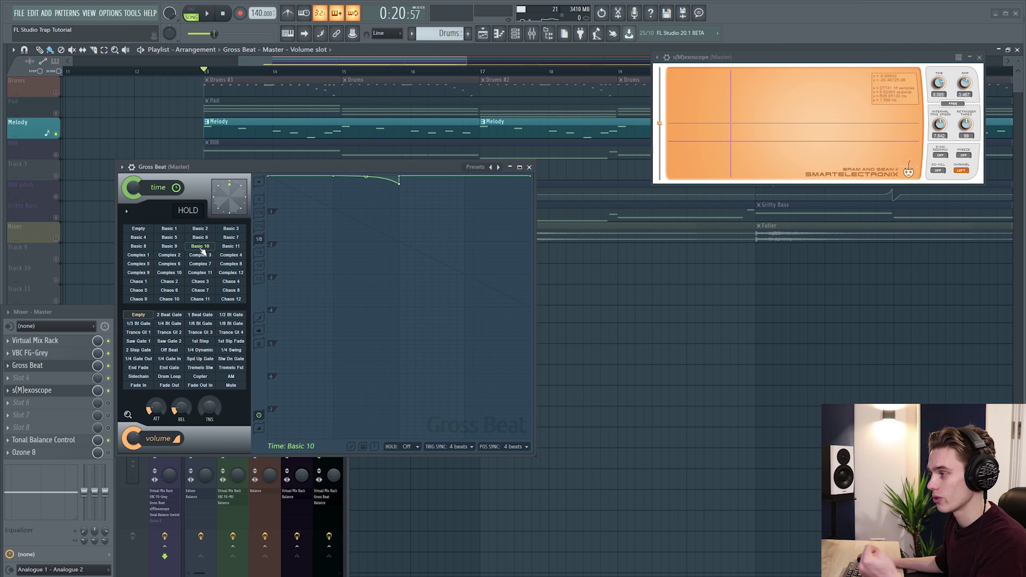
click(169, 256)
click(169, 246)
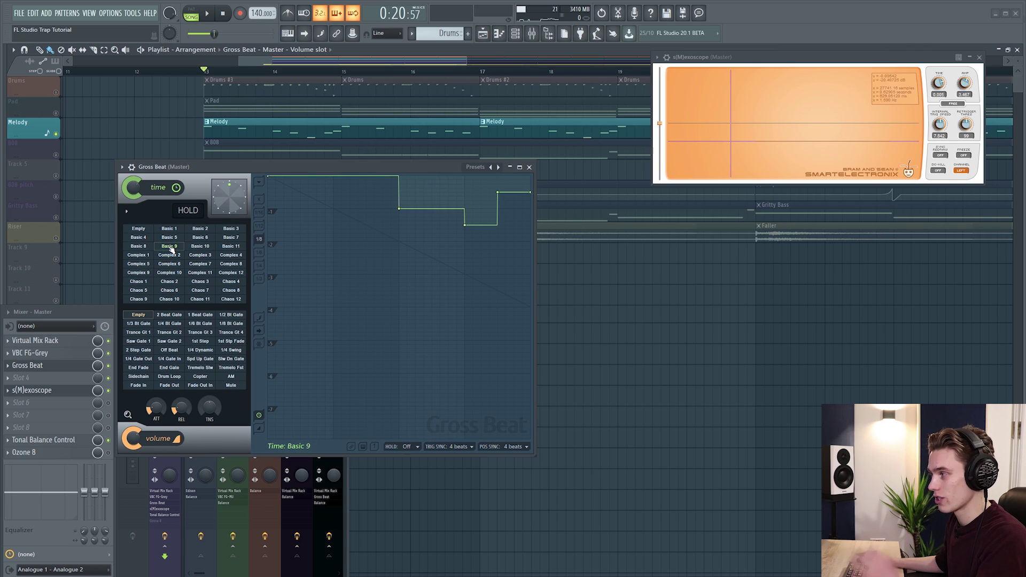
key(space)
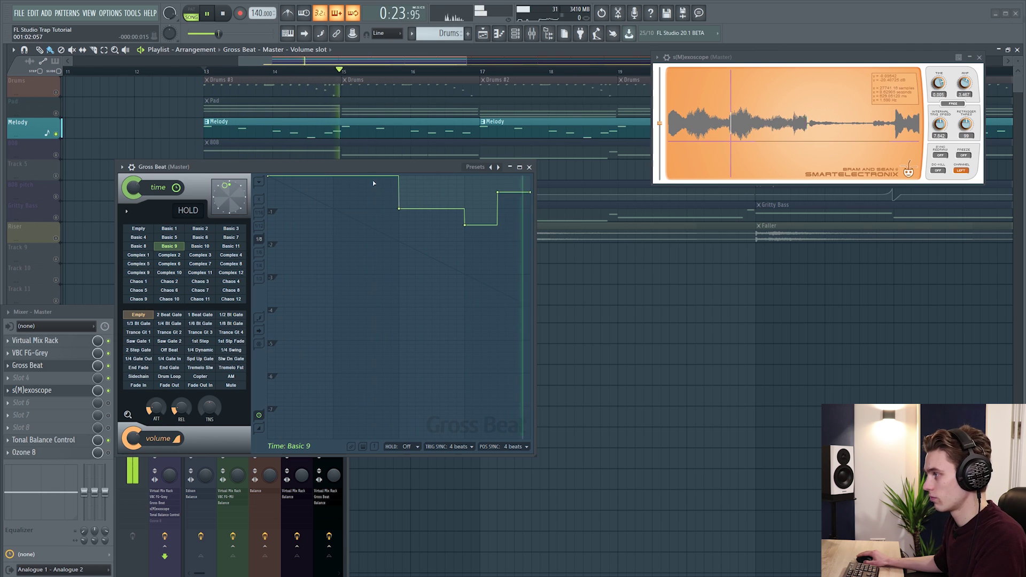
Step: Give envelope point 2 a Smooth curve, then Single curve 3, and adjust the Time mix knob
right_click(399, 209)
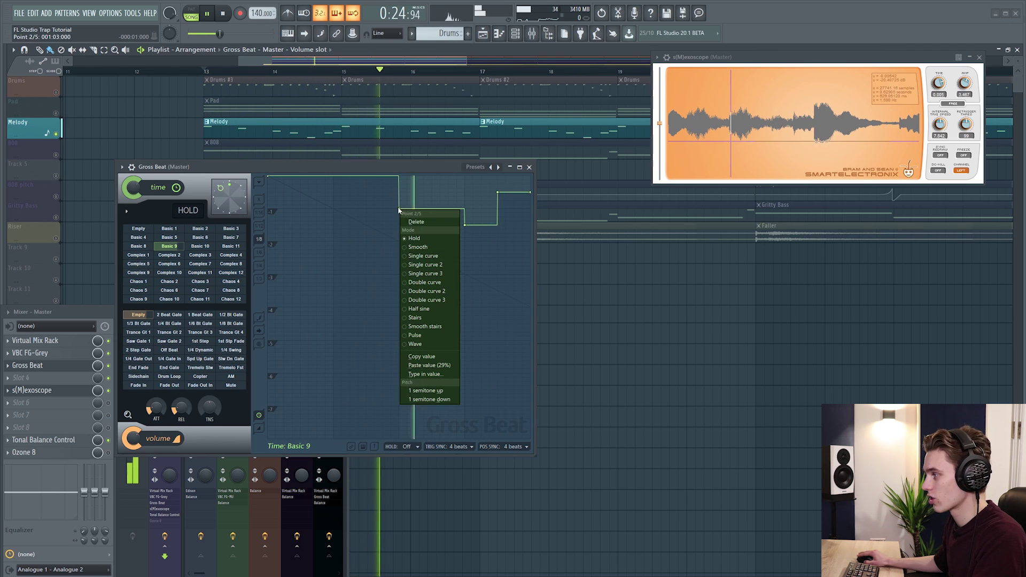
click(418, 247)
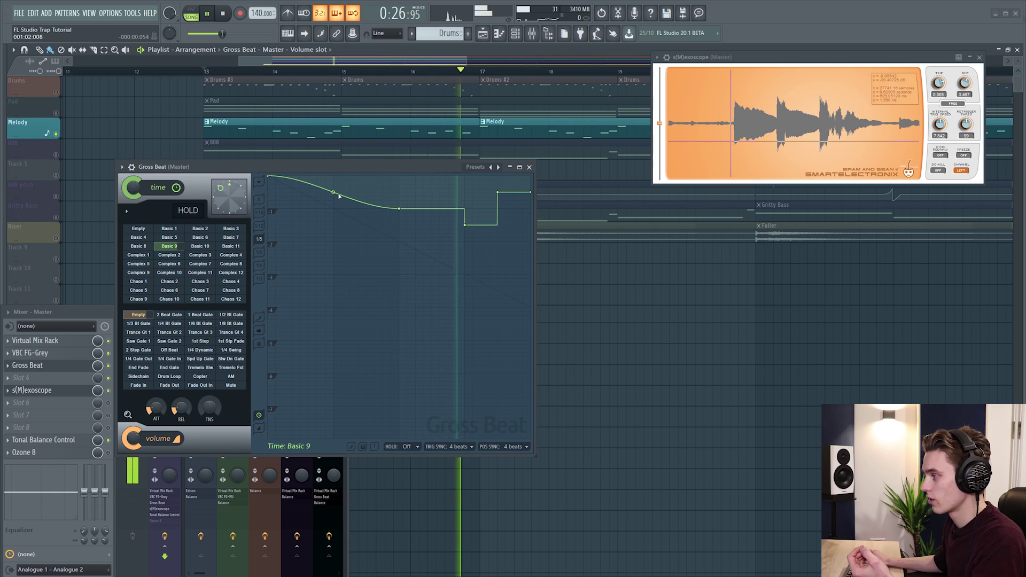
right_click(399, 209)
click(423, 256)
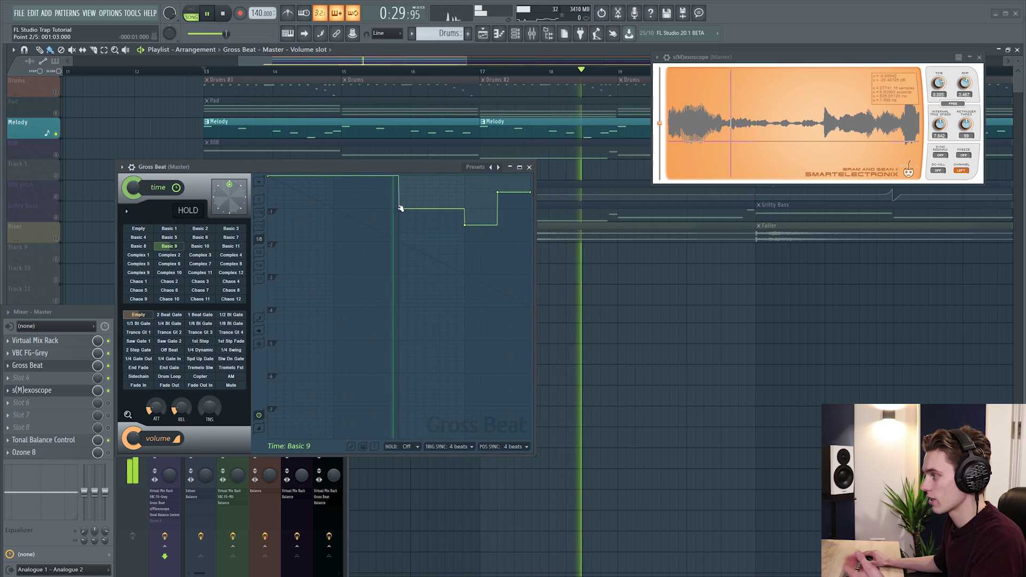
right_click(400, 209)
click(425, 273)
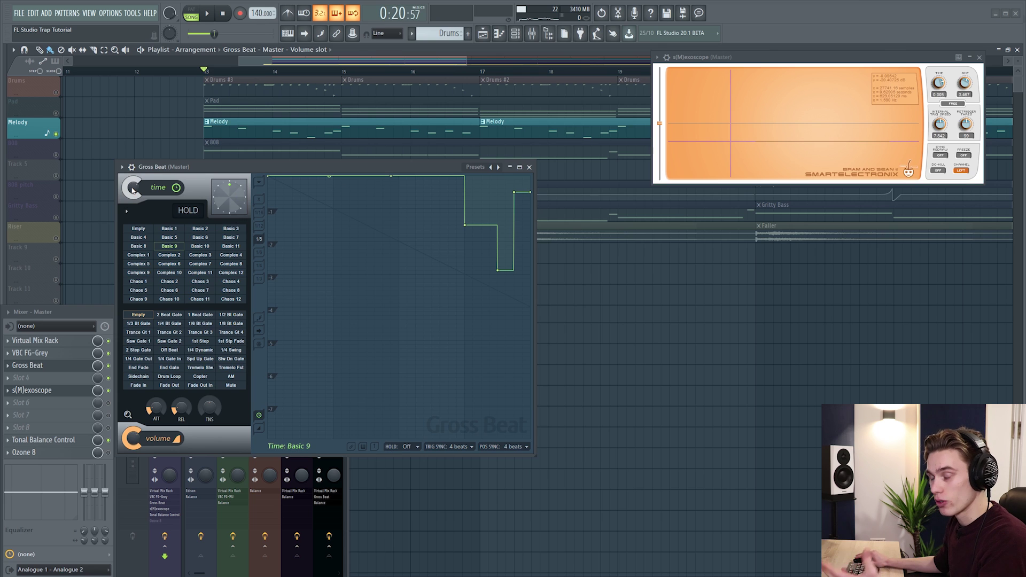
mouse_move(134, 186)
mouse_down()
mouse_move(134, 202)
mouse_move(134, 176)
mouse_up()
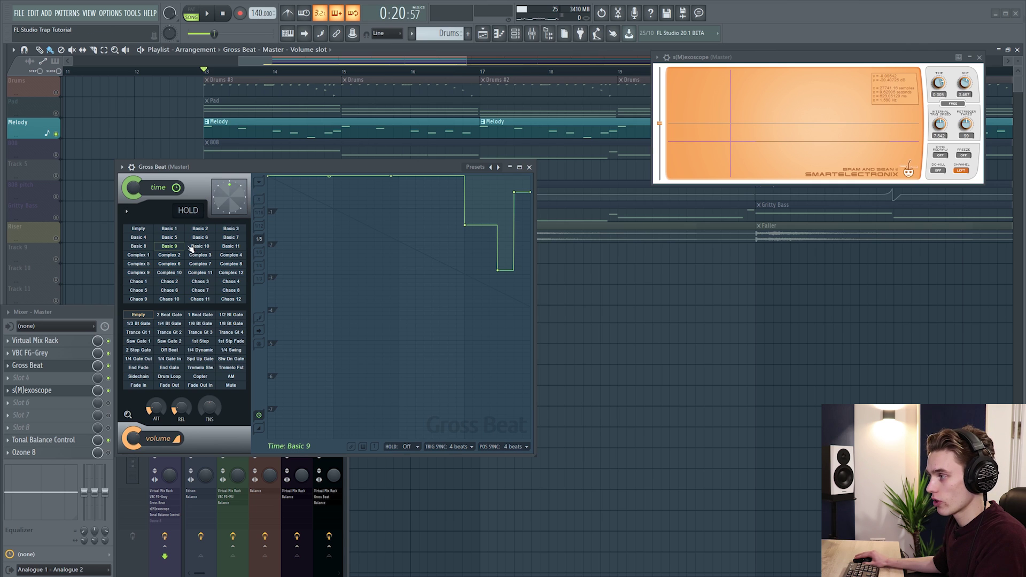
Step: Switch from Basic 6 to the Basic 3 time preset and play it twice to compare
click(207, 237)
click(231, 229)
key(space)
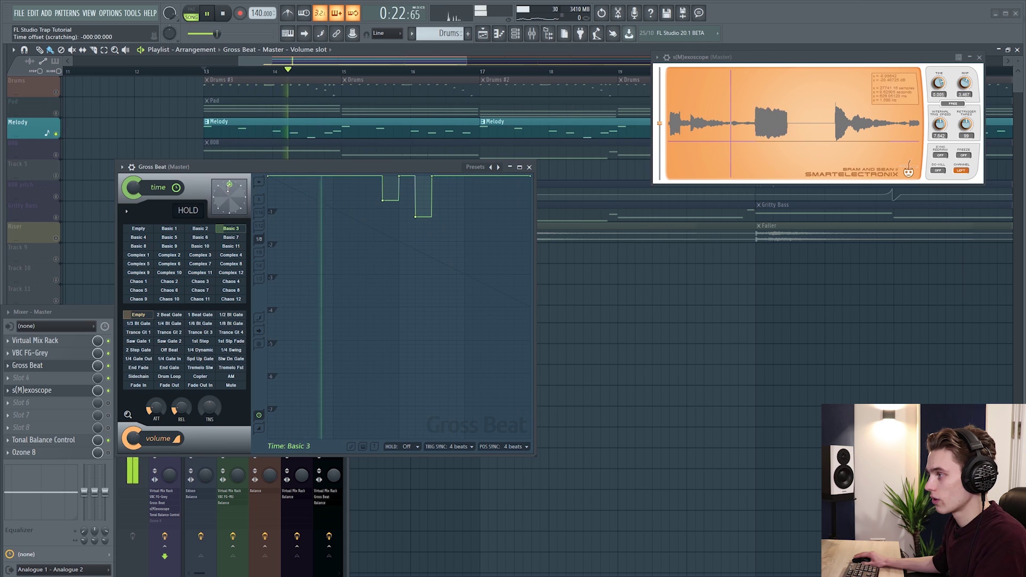
key(space)
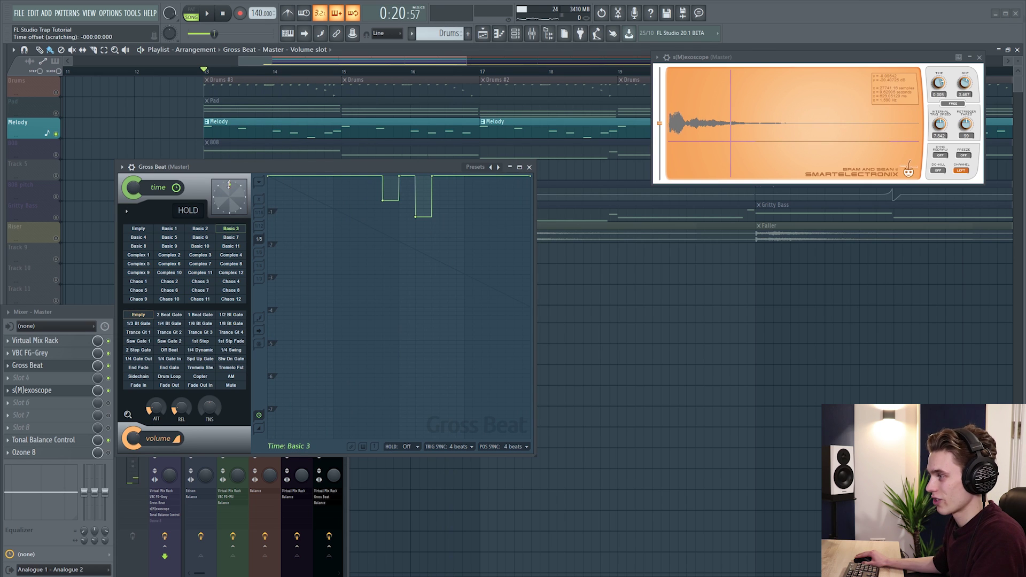
key(space)
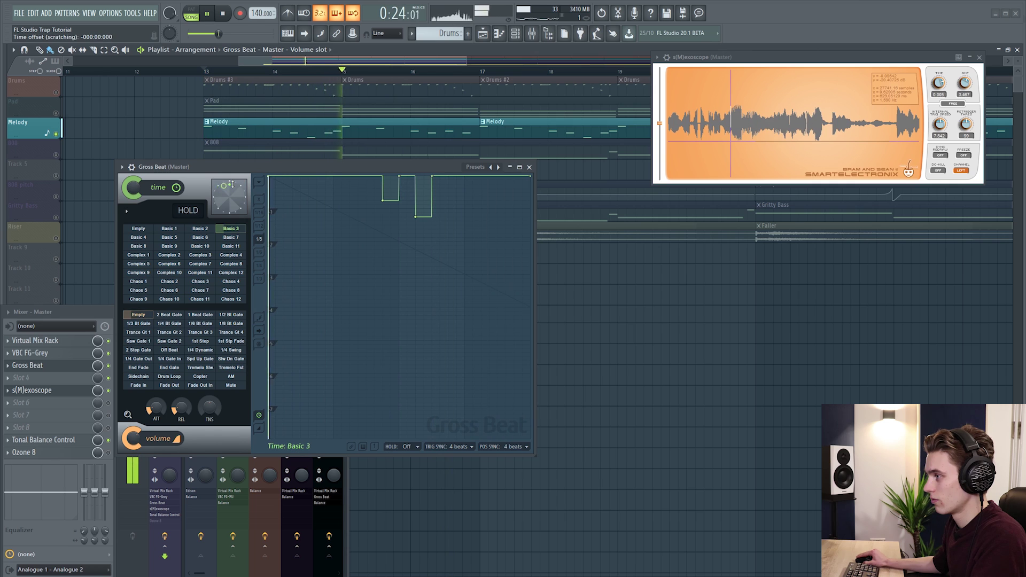
key(space)
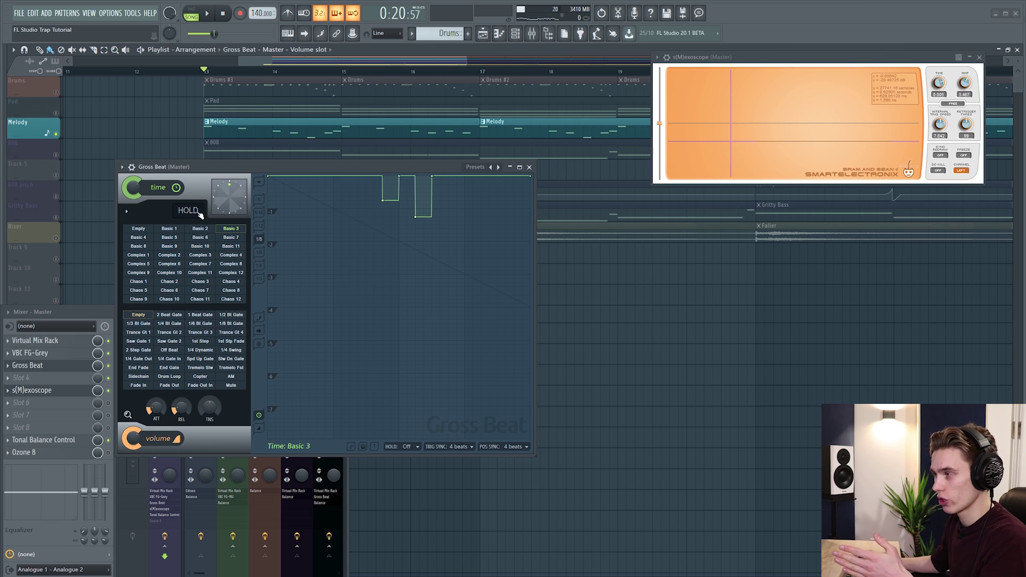
Step: Play the song, freeze it briefly with Gross Beat's HOLD, then release HOLD
key(space)
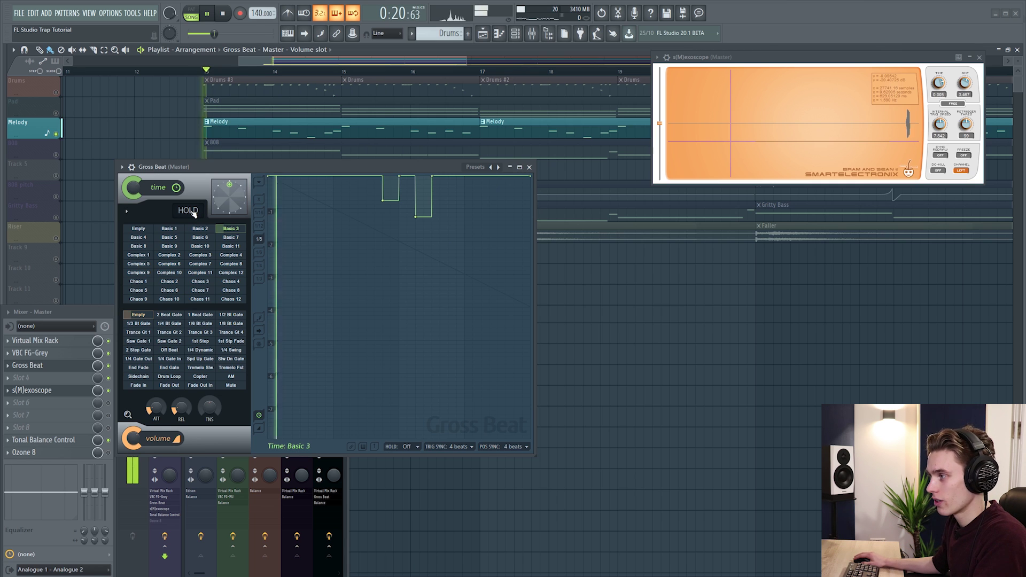
click(188, 211)
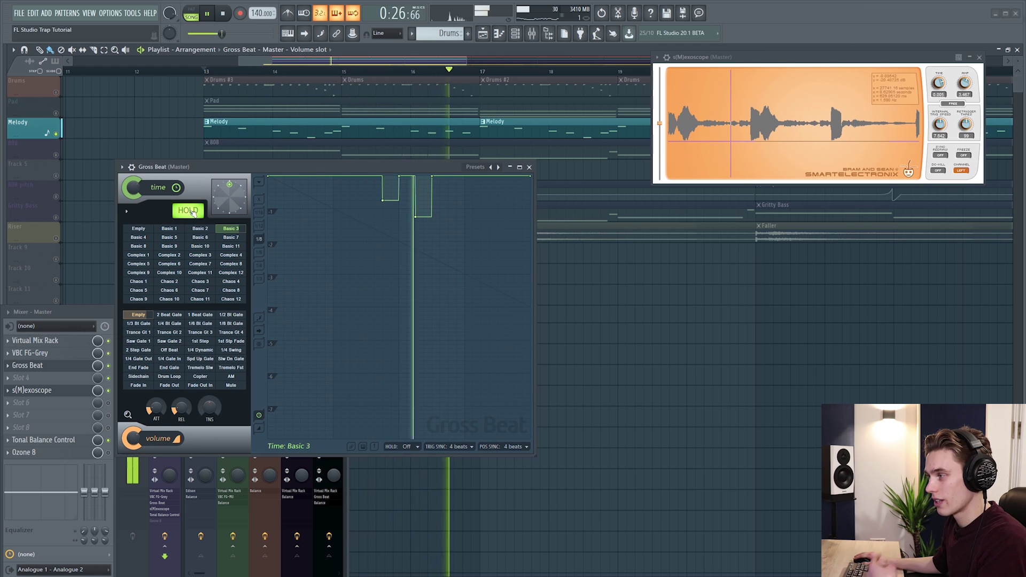
click(193, 212)
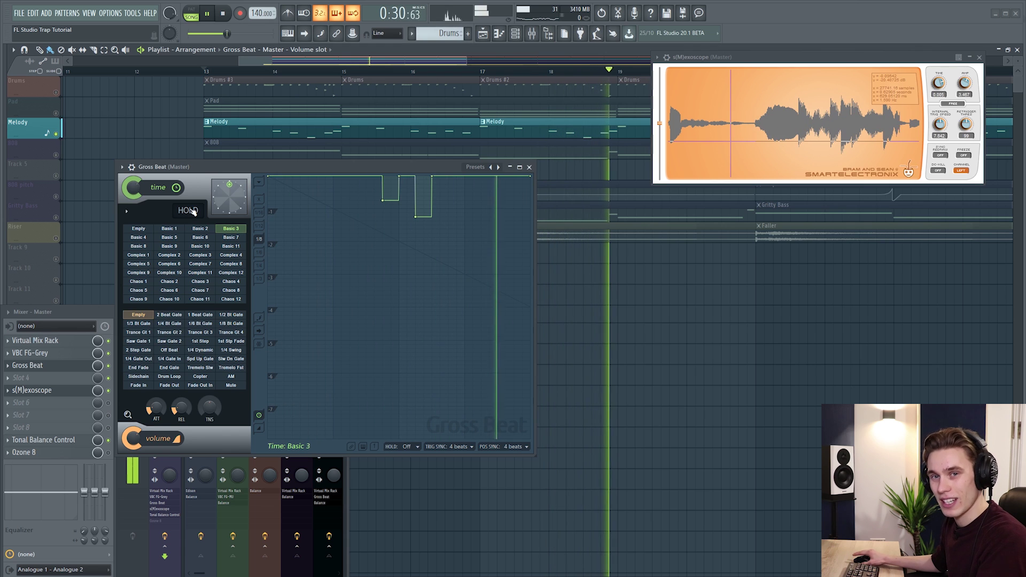
Step: Stop playback and load the Pitch shifter factory preset from Gross Beat's options menu
key(space)
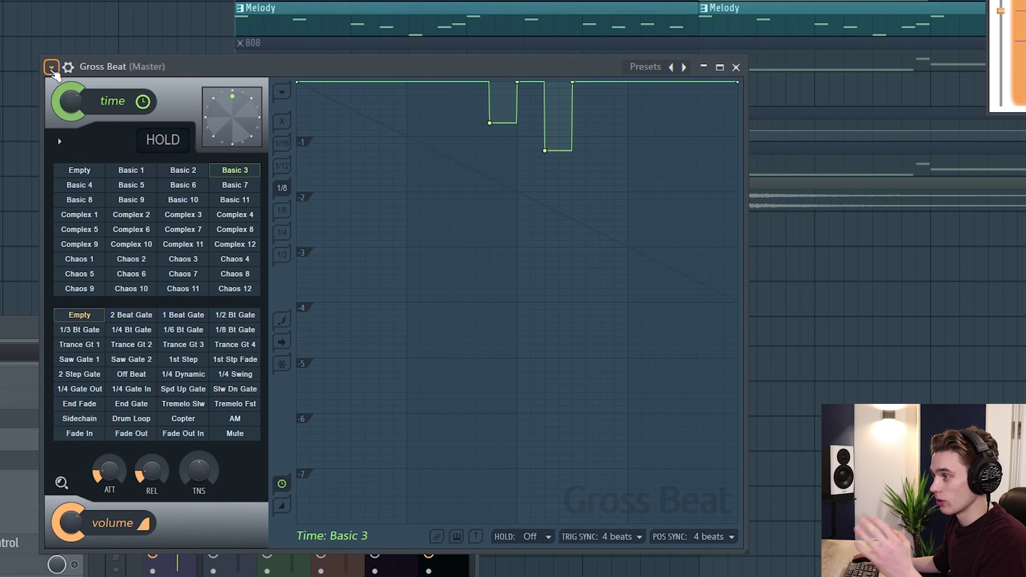
click(51, 68)
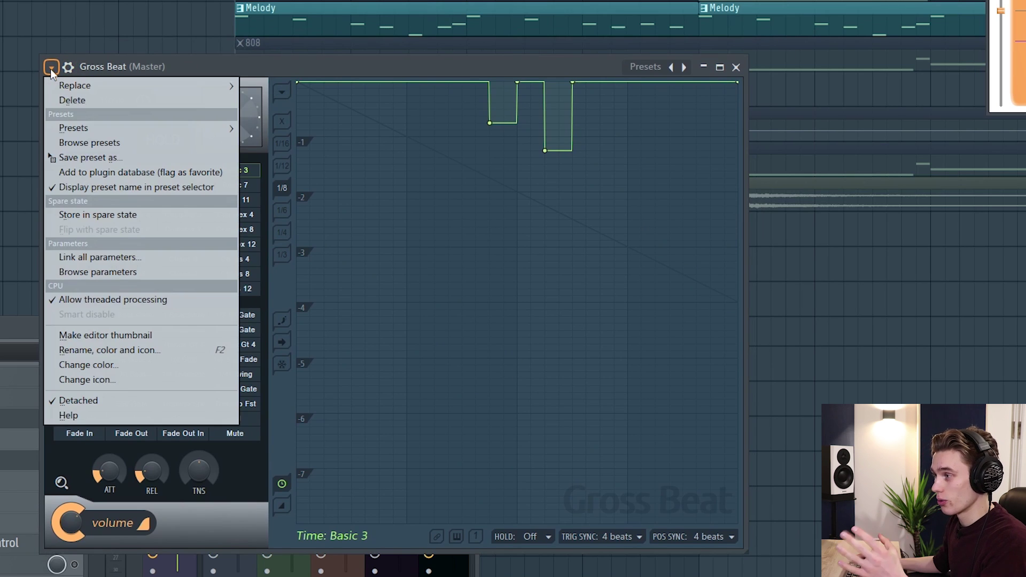
mouse_move(105, 131)
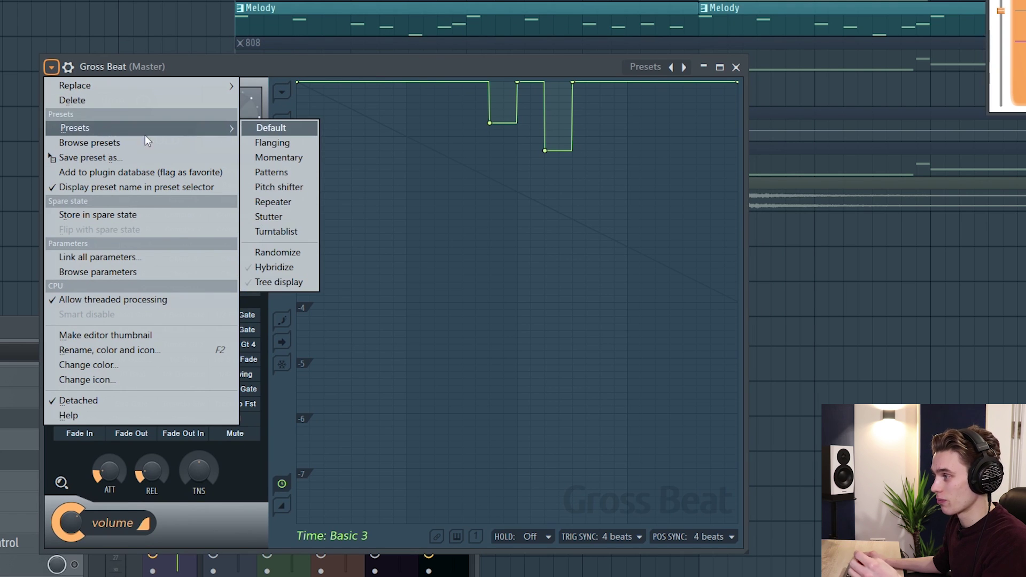
click(283, 187)
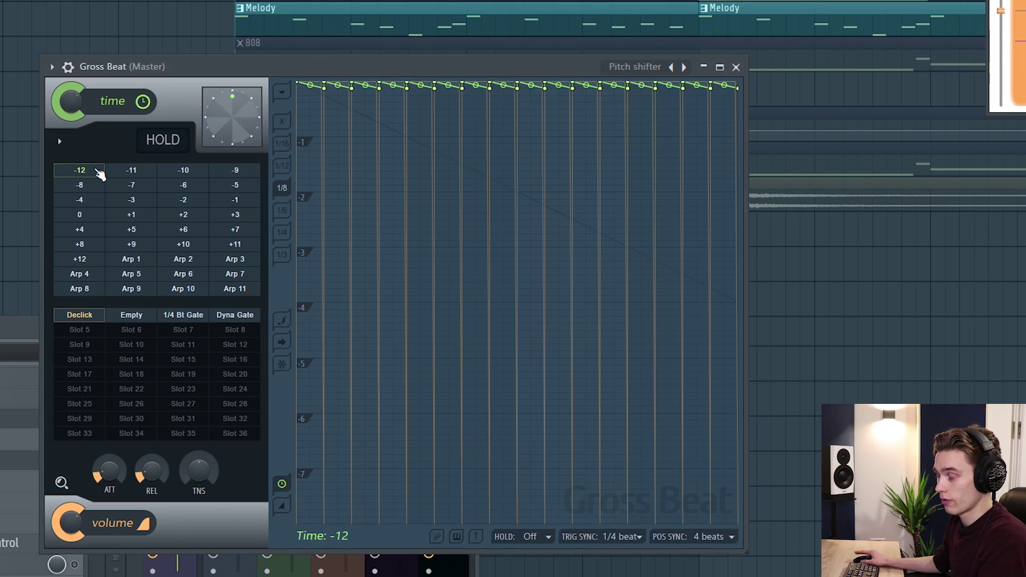
Step: Audition the preset while toggling the volume slot between Declick and Empty, ending on Declick
key(space)
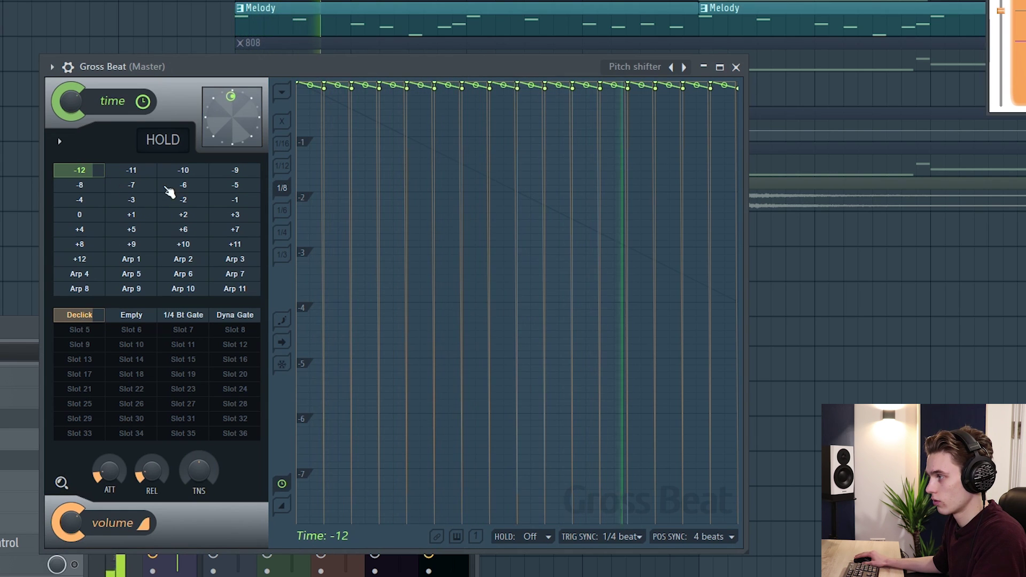
key(space)
click(86, 316)
click(131, 315)
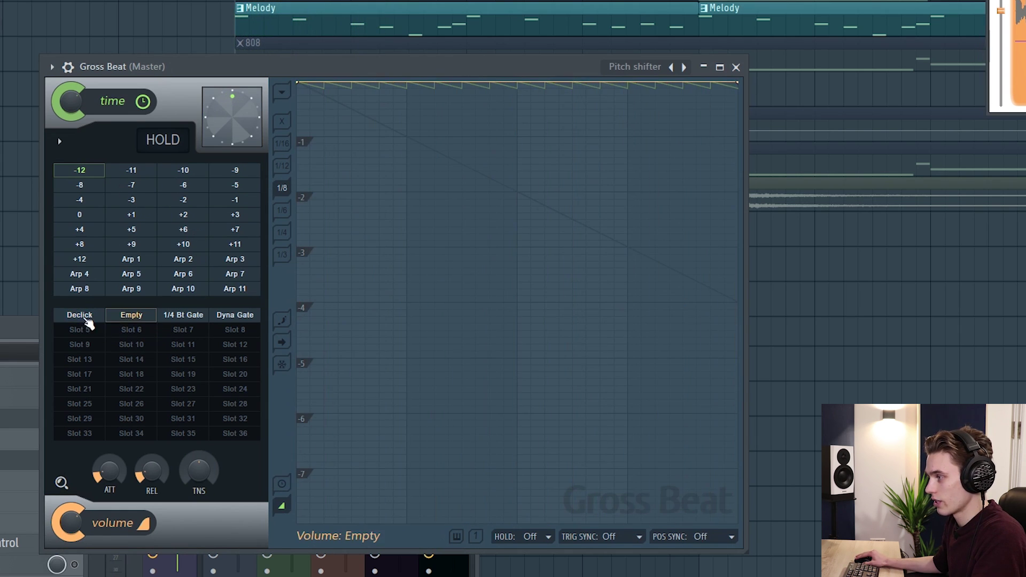
click(87, 318)
click(131, 316)
key(space)
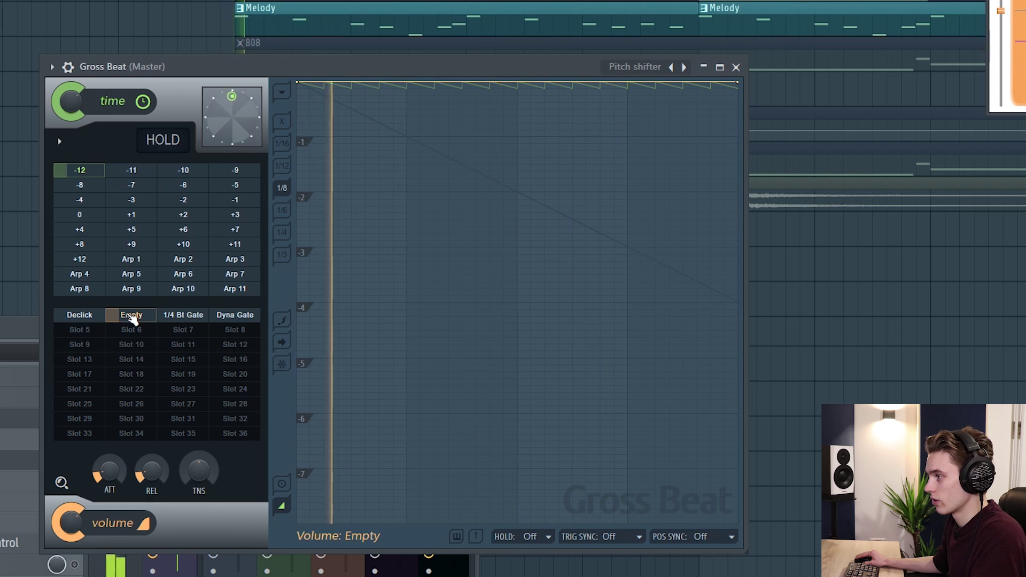
click(90, 316)
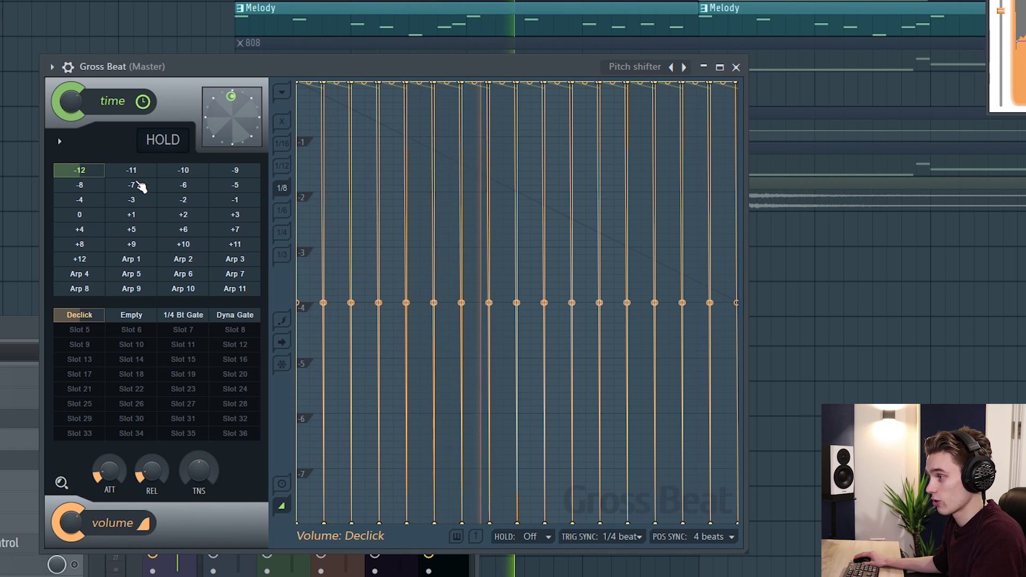
Step: Try the -3, Arp 1, Arp 5, +10 and -12 pitch slots, then reset pitch to 0
click(136, 202)
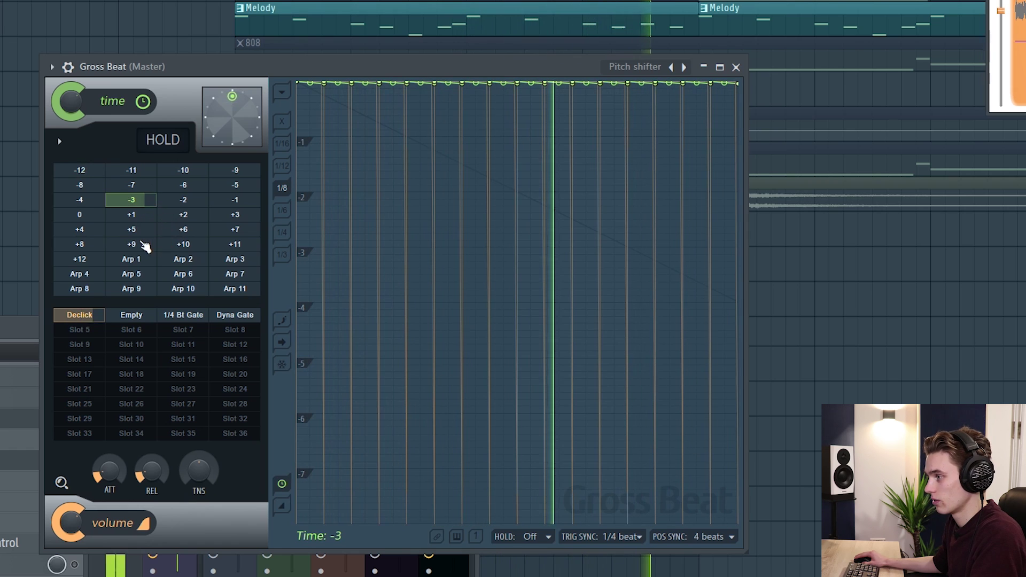
click(131, 259)
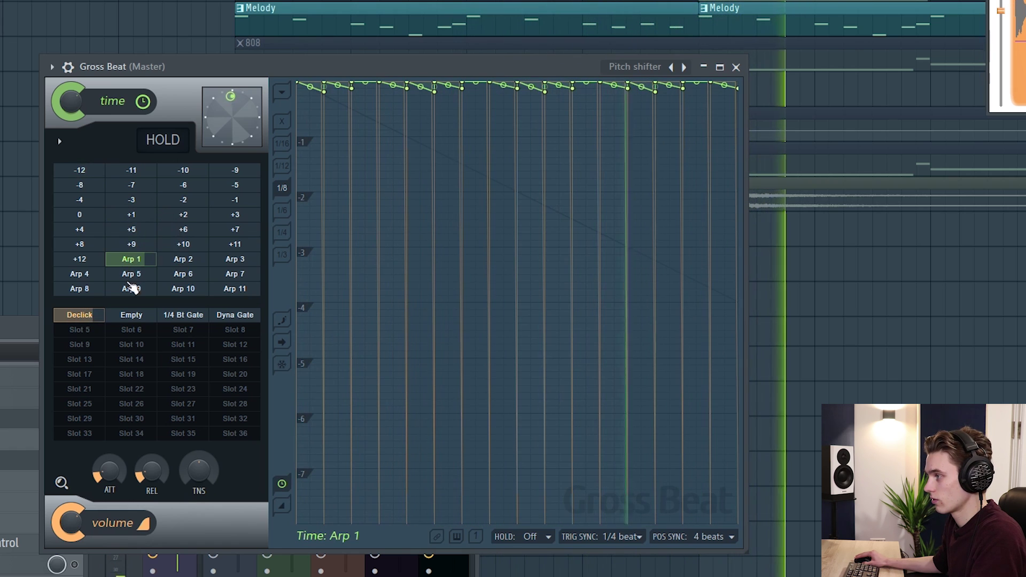
click(133, 275)
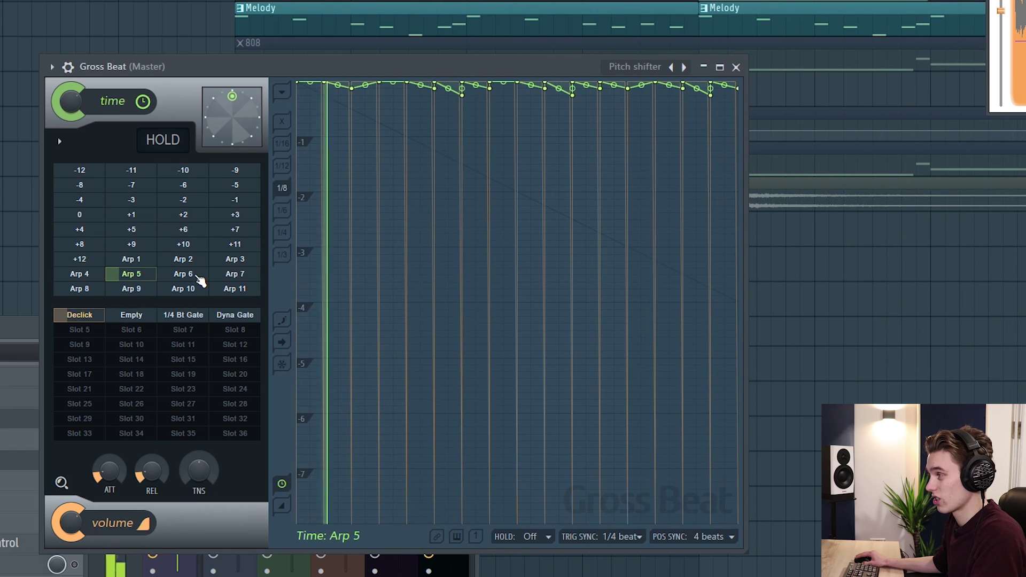
click(190, 244)
click(80, 171)
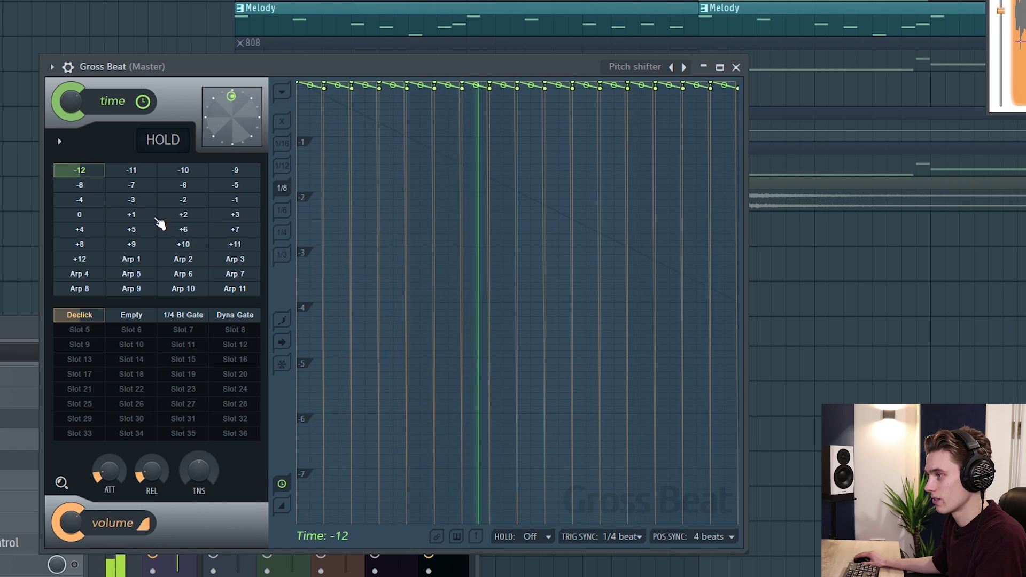
click(86, 216)
Step: Try the 1/4 Bt Gate and Dyna Gate volume patterns, then return to Declick
click(192, 316)
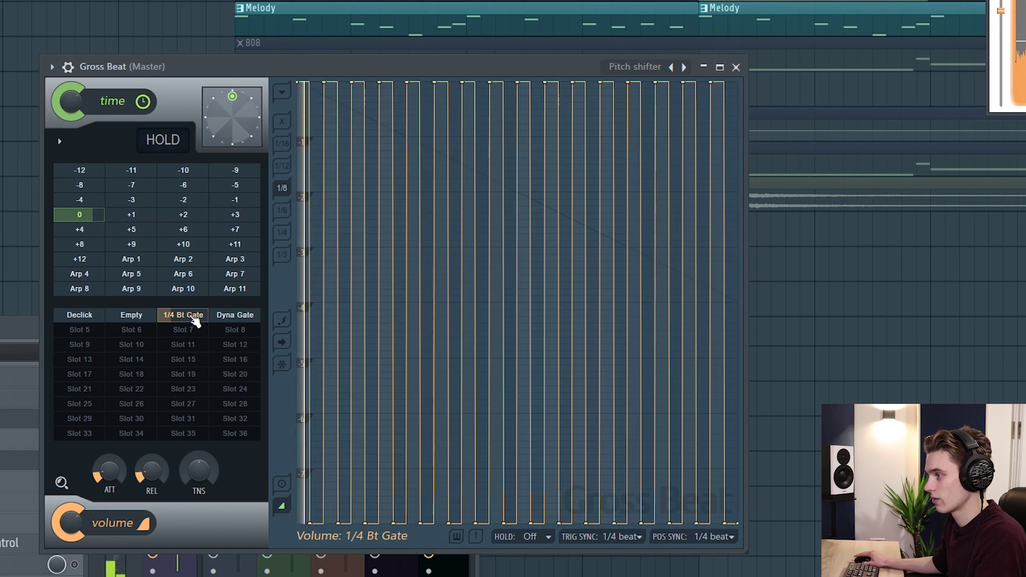
click(235, 318)
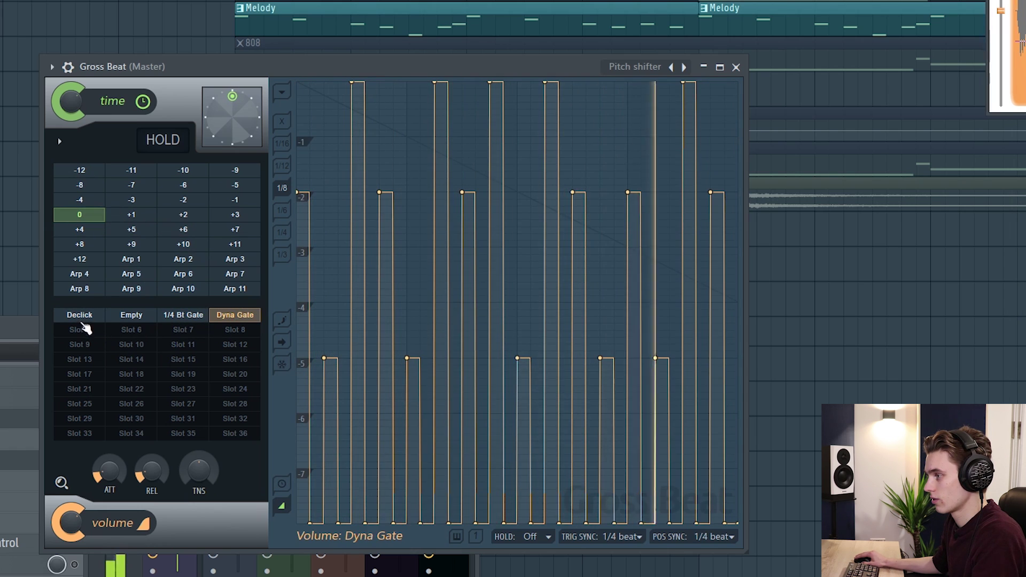
click(80, 316)
Step: Load the Turntablist preset and apply the Scrt Patt 9 scratch pattern
click(52, 67)
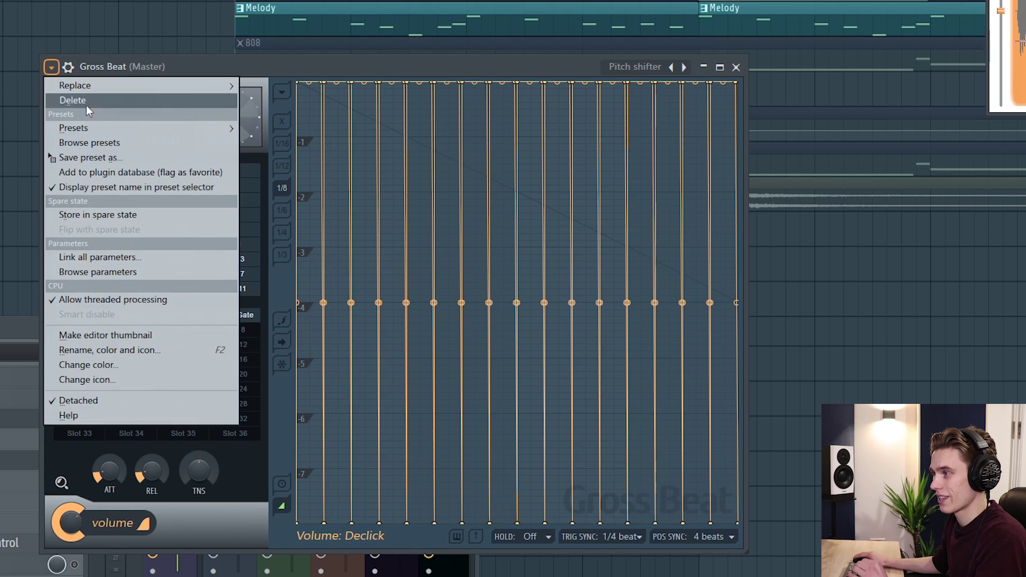
mouse_move(98, 125)
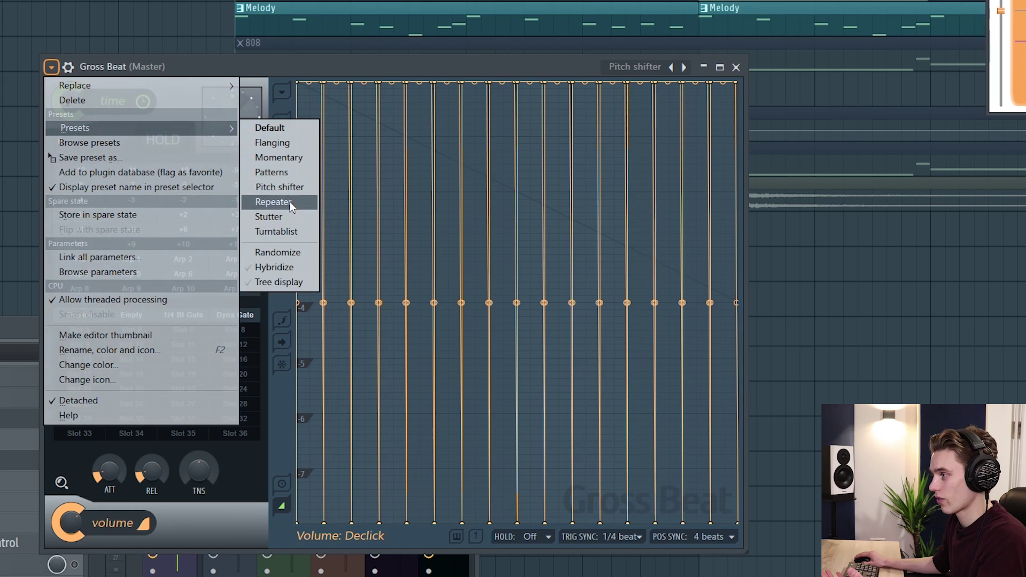
click(283, 231)
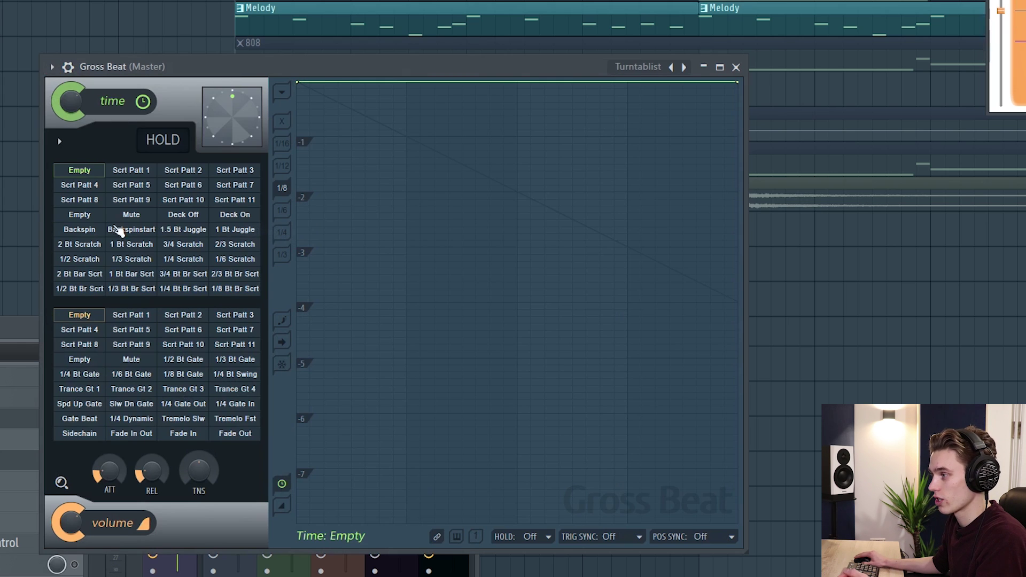
click(131, 200)
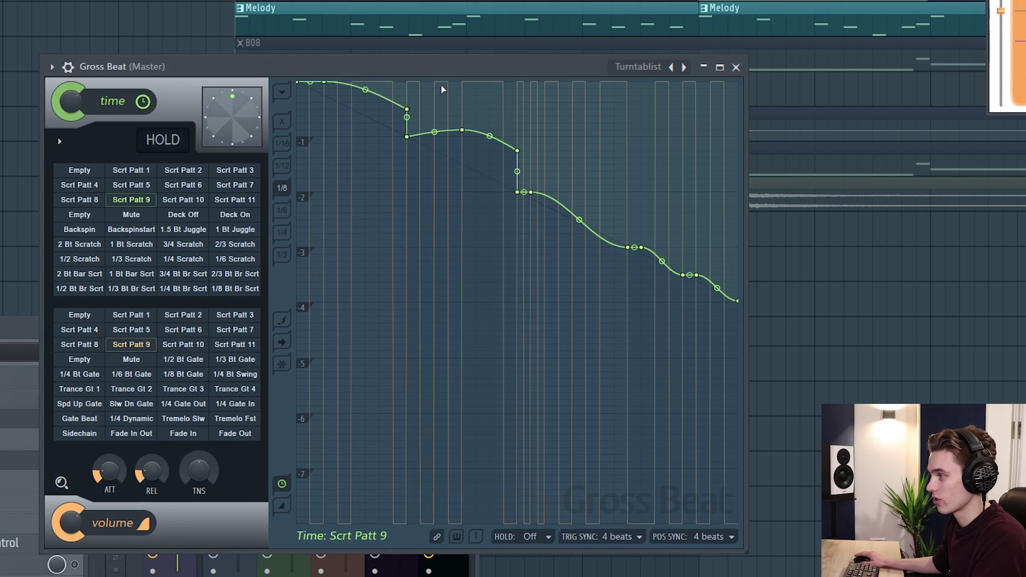
Step: Audition Scrt Patt 10, 5, 2 and 11 time patterns, then clear to Empty and stop playback
click(197, 202)
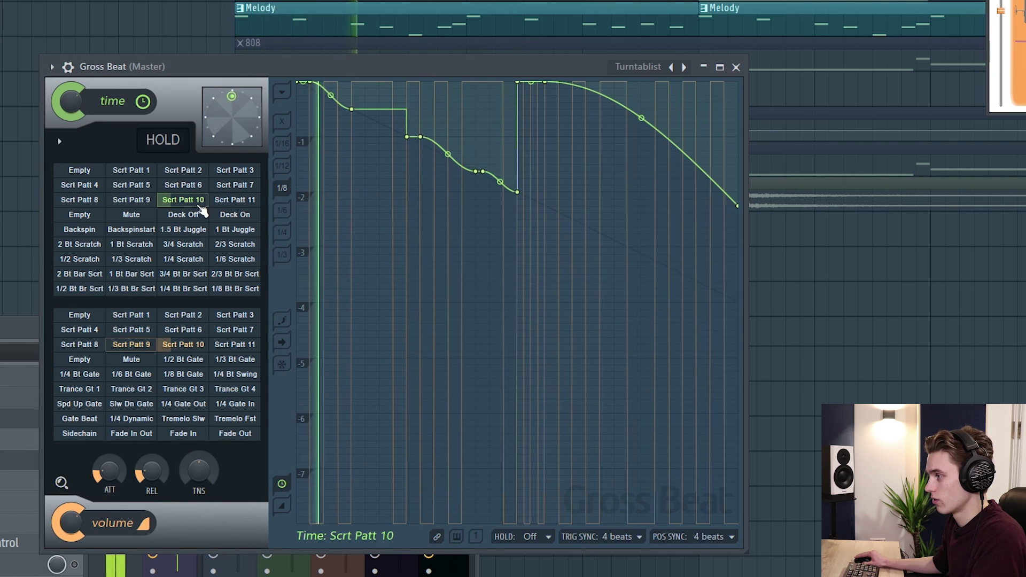
drag(434, 68, 557, 86)
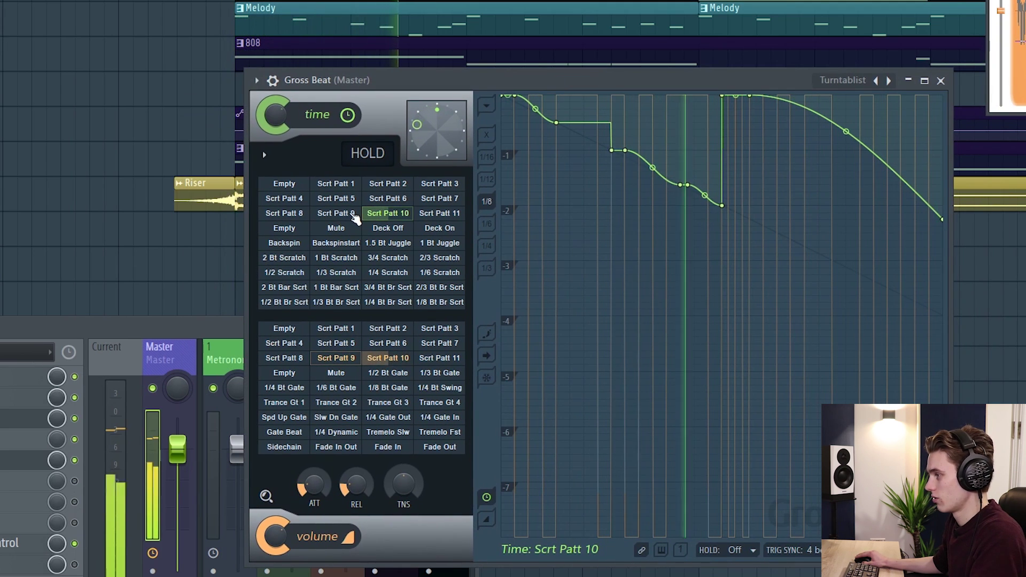
click(337, 199)
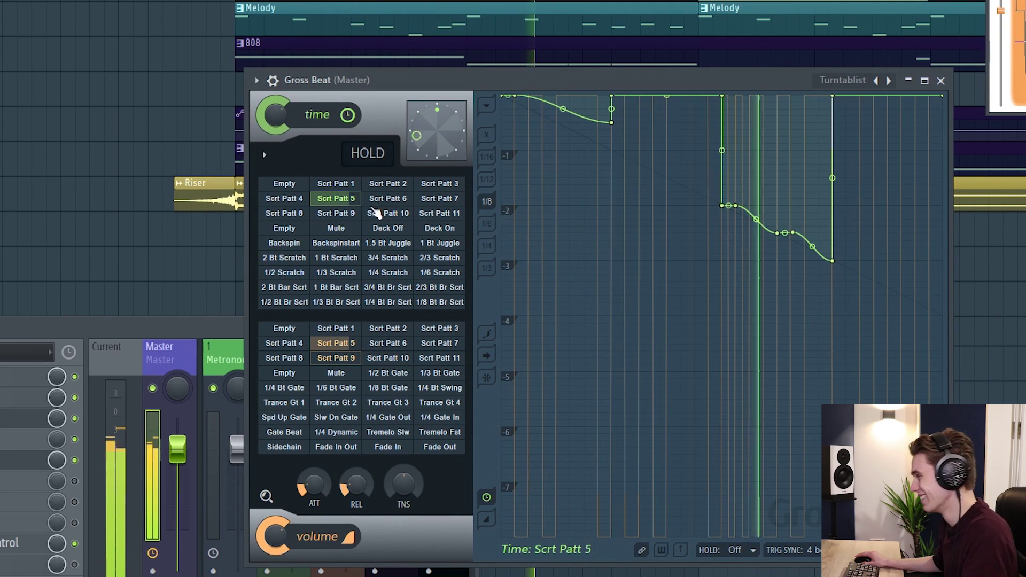
click(284, 183)
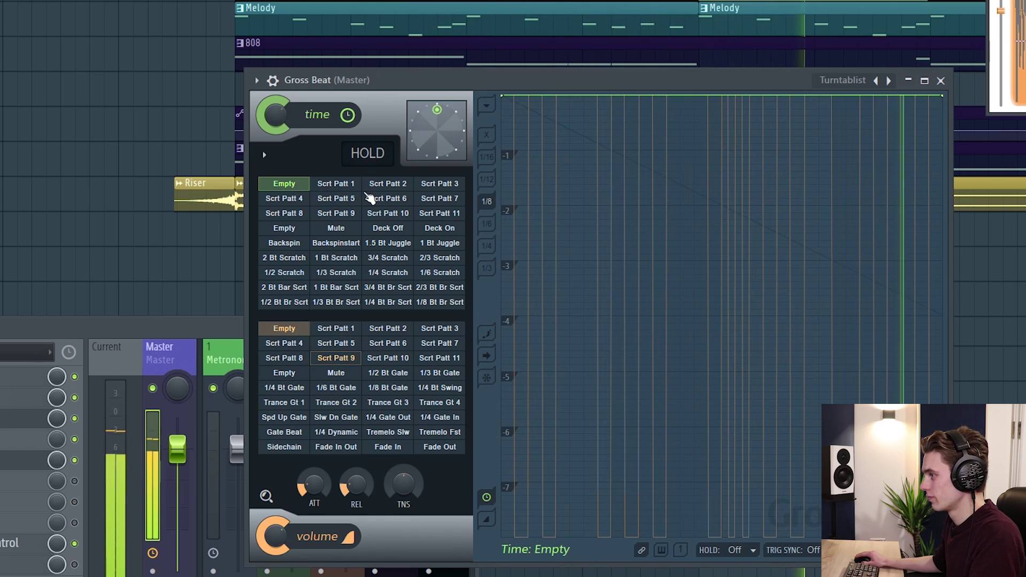
click(388, 185)
click(439, 213)
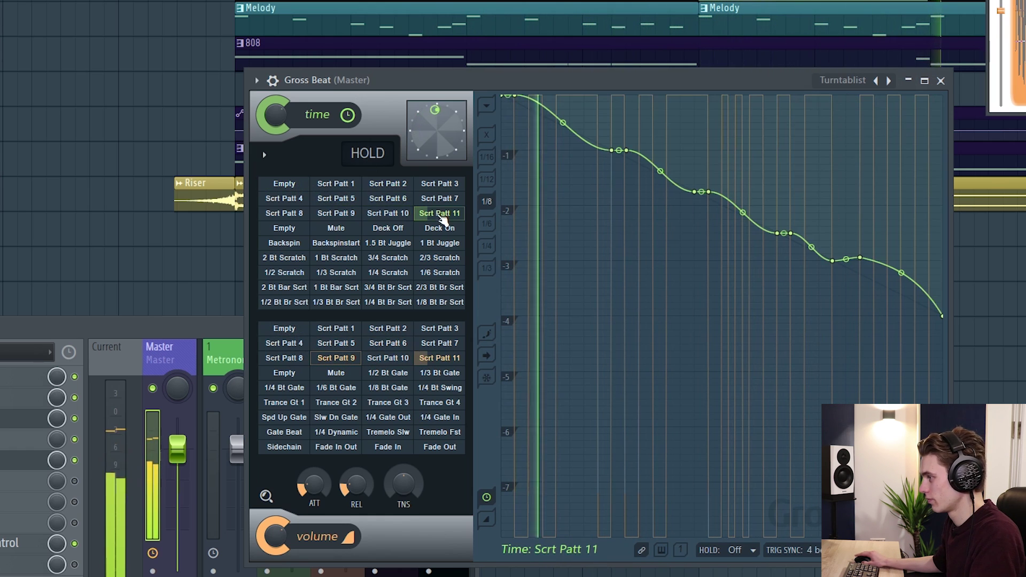
click(284, 183)
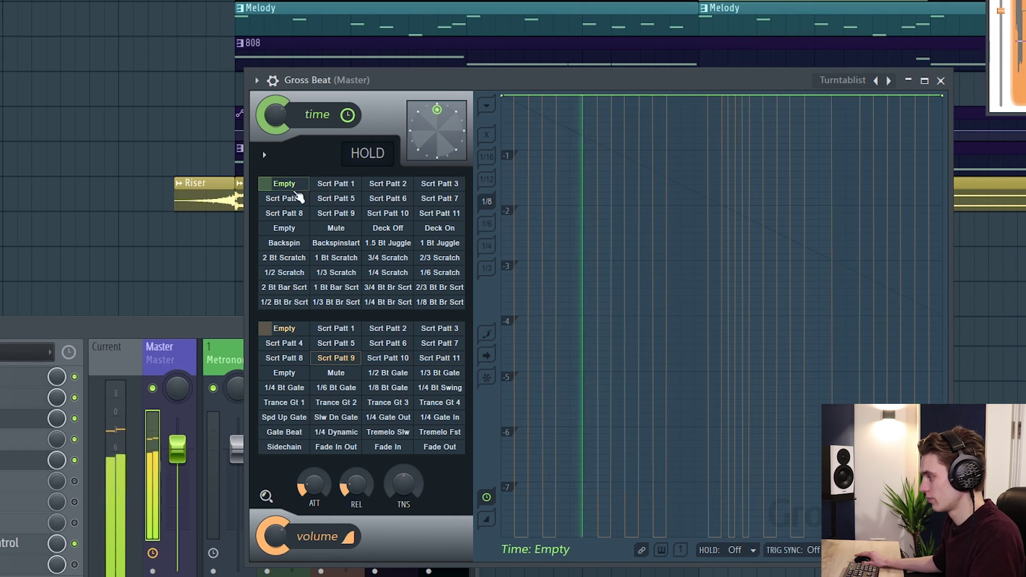
key(space)
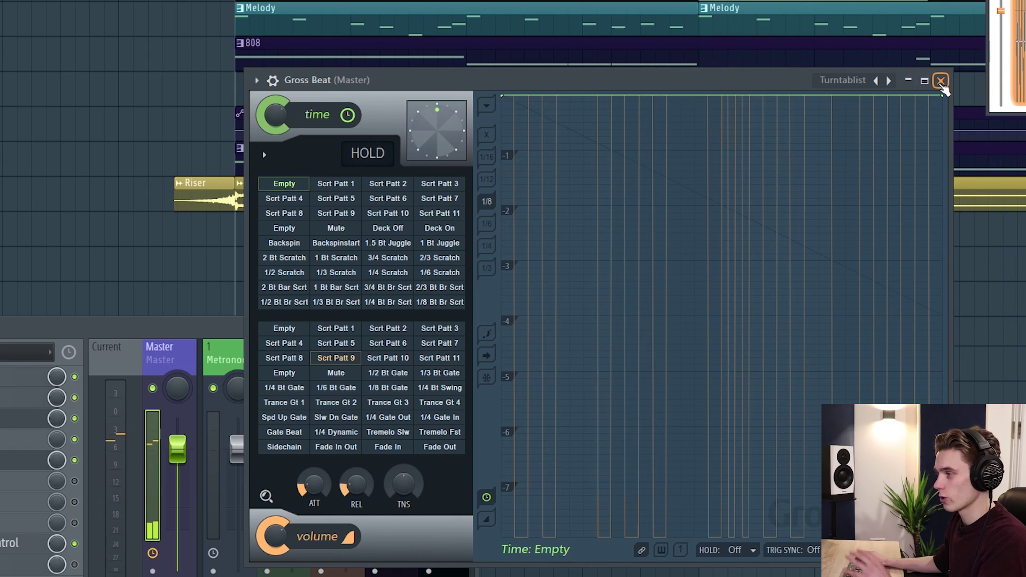
Step: Load Gross Beat's Stutter preset from the options menu and reposition the window up-left
click(256, 81)
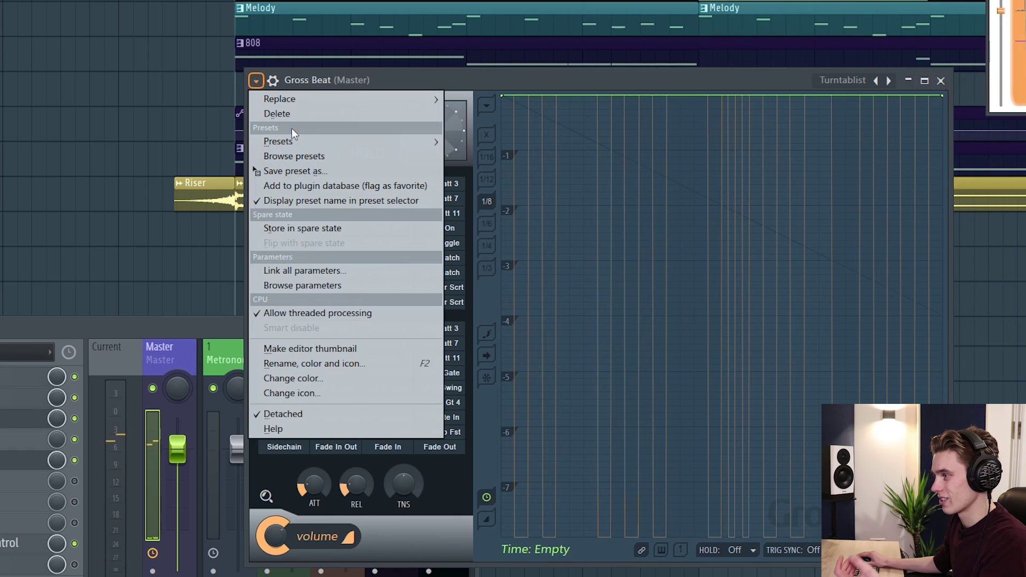
mouse_move(296, 142)
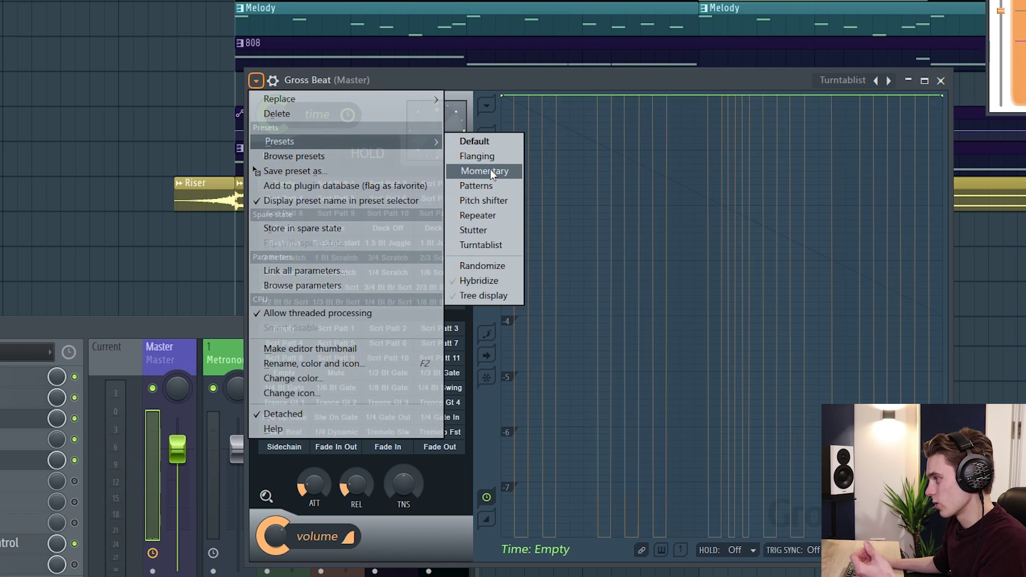
click(474, 230)
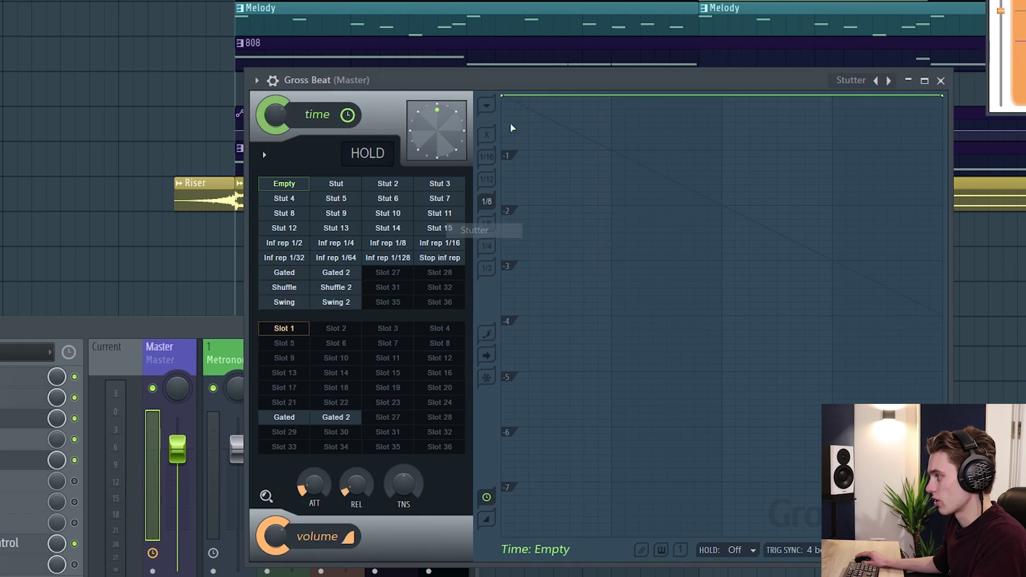
drag(481, 81, 434, 70)
Step: Try Stut 9, Inf rep 1/64, 1/32, 1/8, 1/4 and Stut 13, settling on Stut 14
click(298, 204)
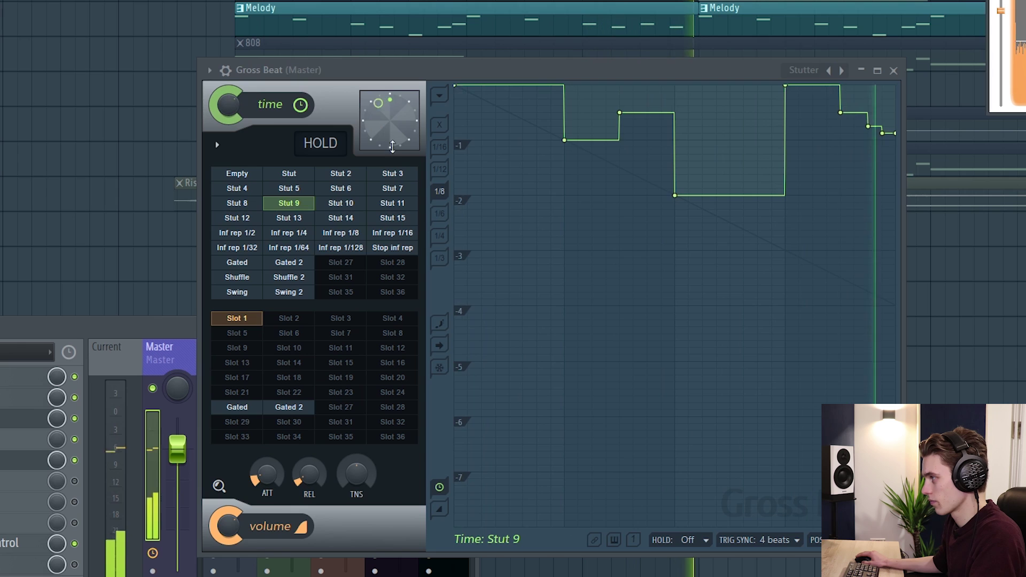
click(288, 248)
click(236, 247)
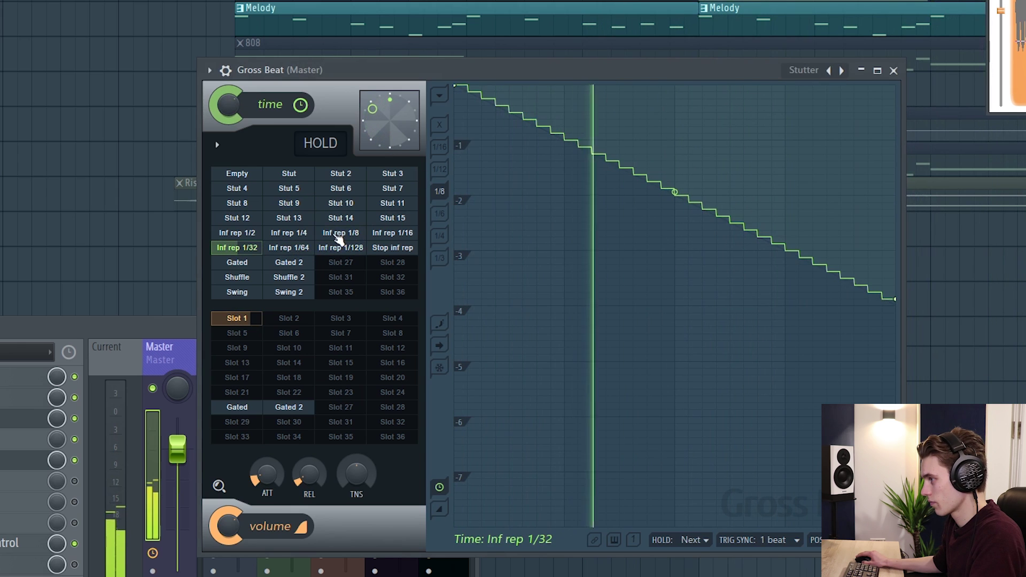
click(337, 233)
click(294, 233)
click(305, 218)
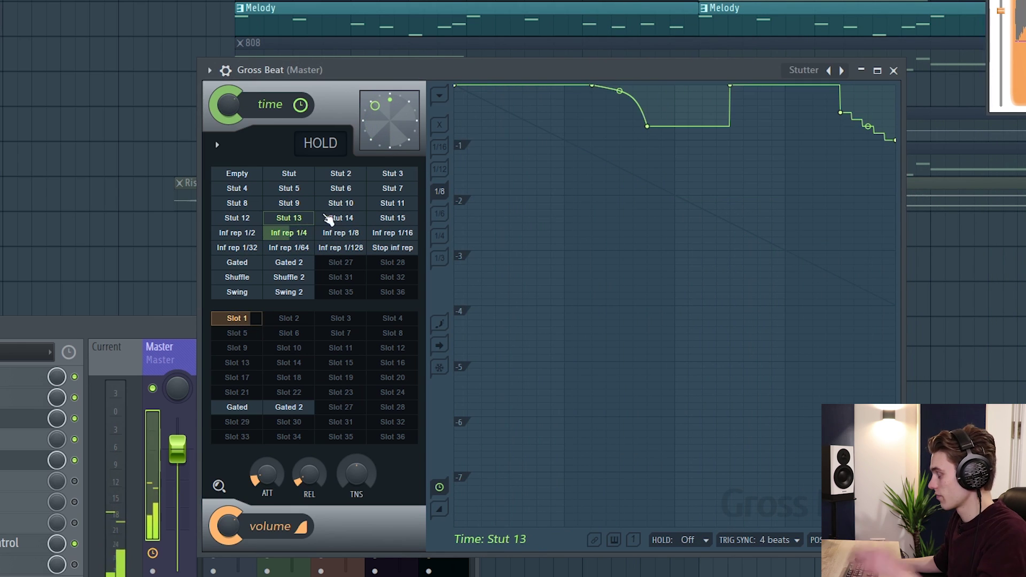
click(337, 218)
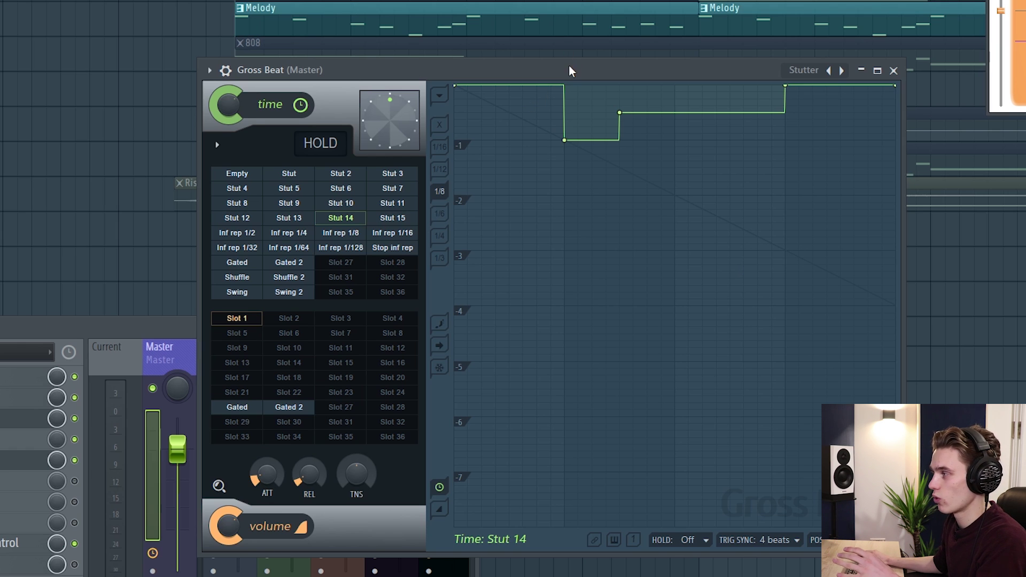
Step: Drag the Gross Beat window down, then up and left, to uncover the Riser and Faller clips
drag(568, 70, 576, 186)
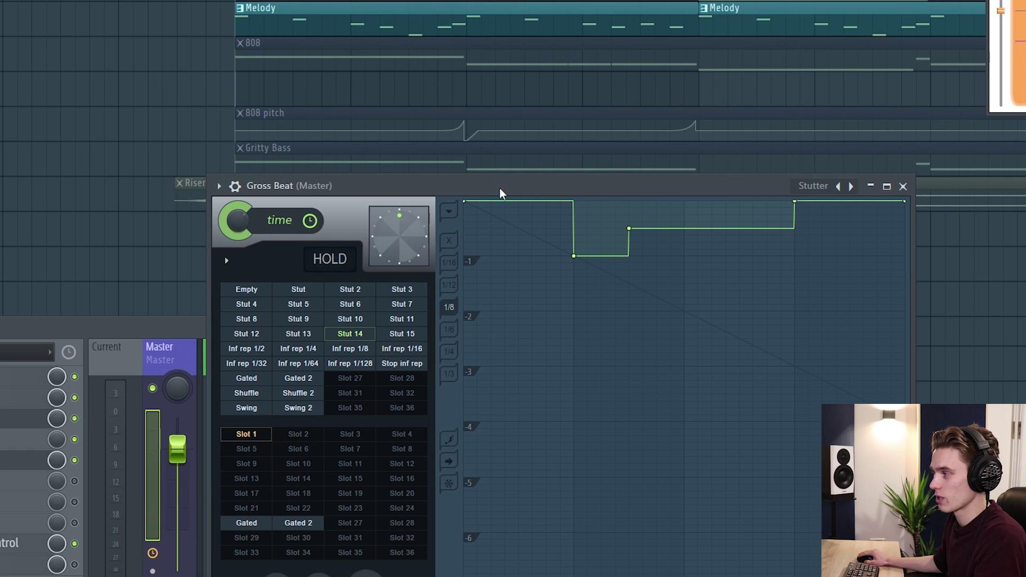
drag(406, 187, 321, 0)
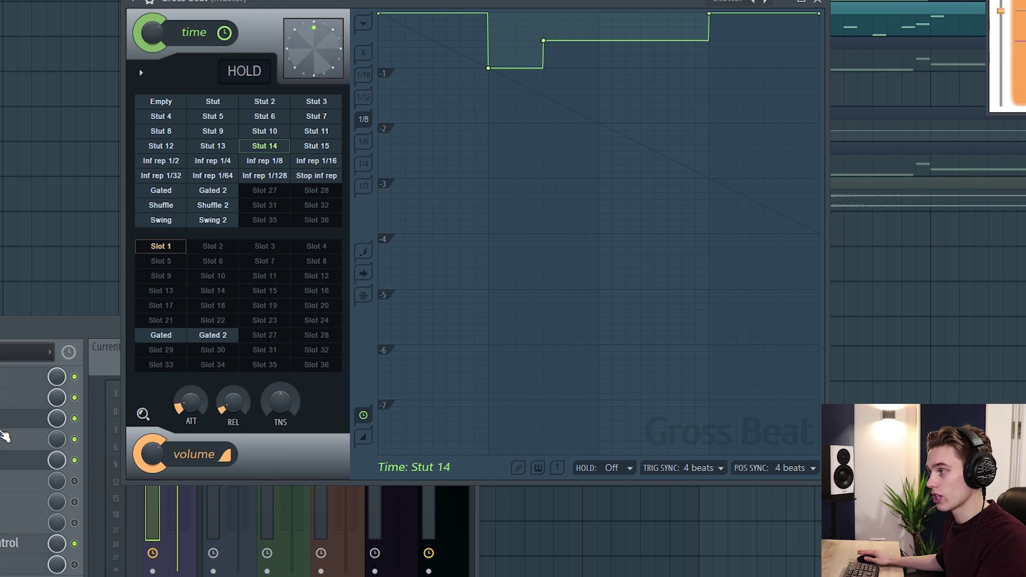
Step: Move Gross Beat aside and open its preset browser to load the Trance Gt 3 volume gate
drag(288, 5, 590, 167)
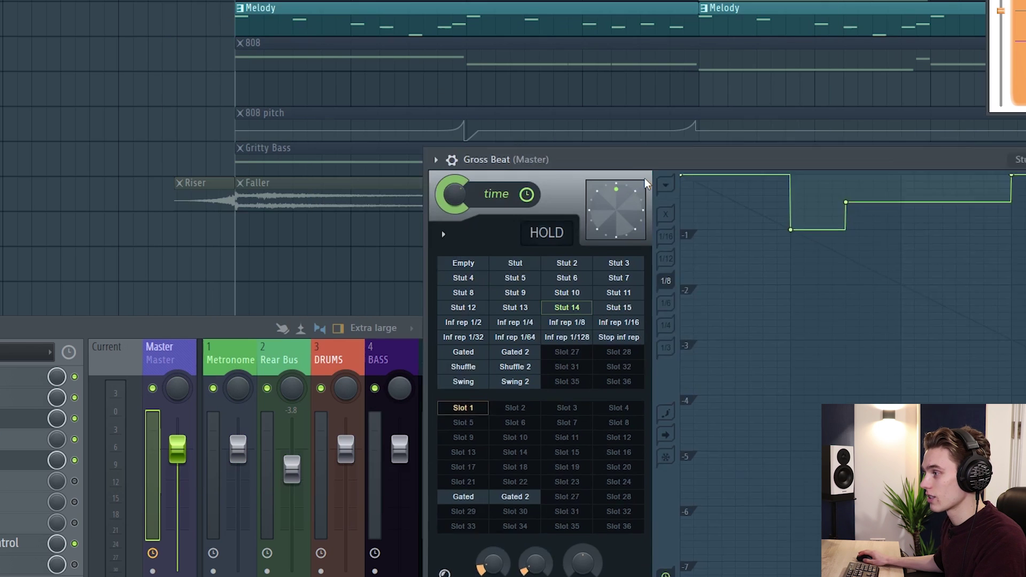
drag(646, 184, 756, 210)
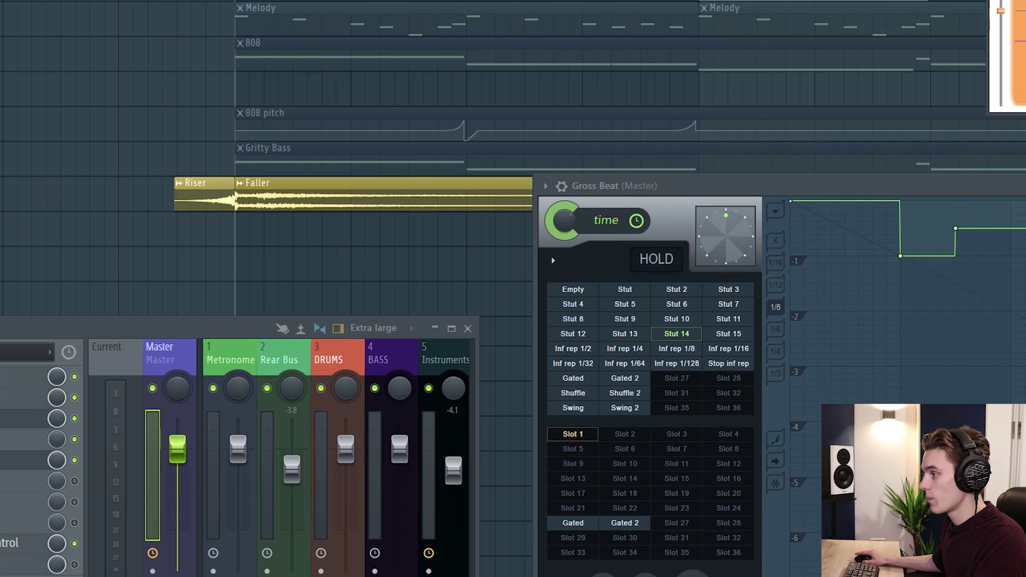
click(545, 186)
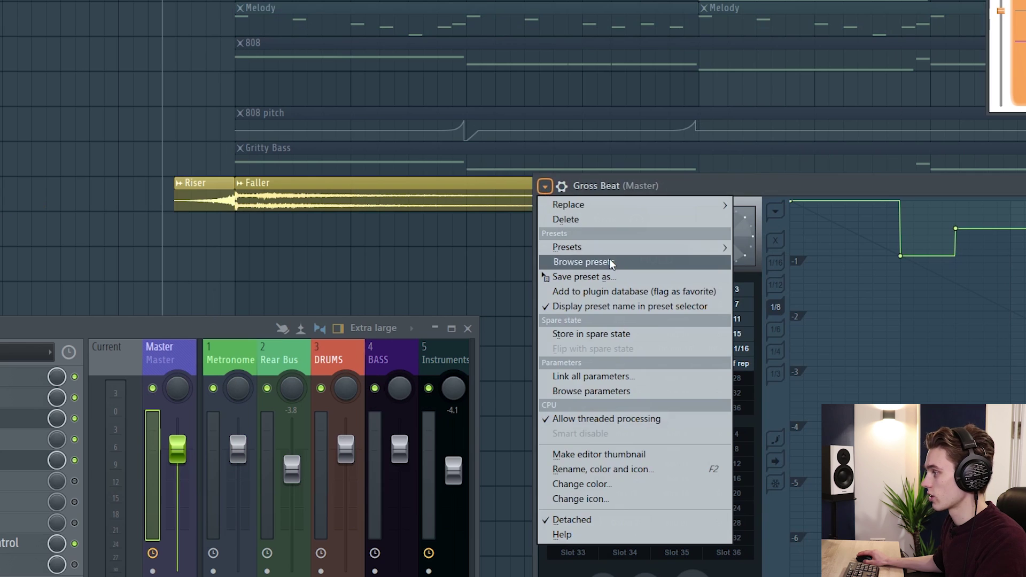
click(582, 262)
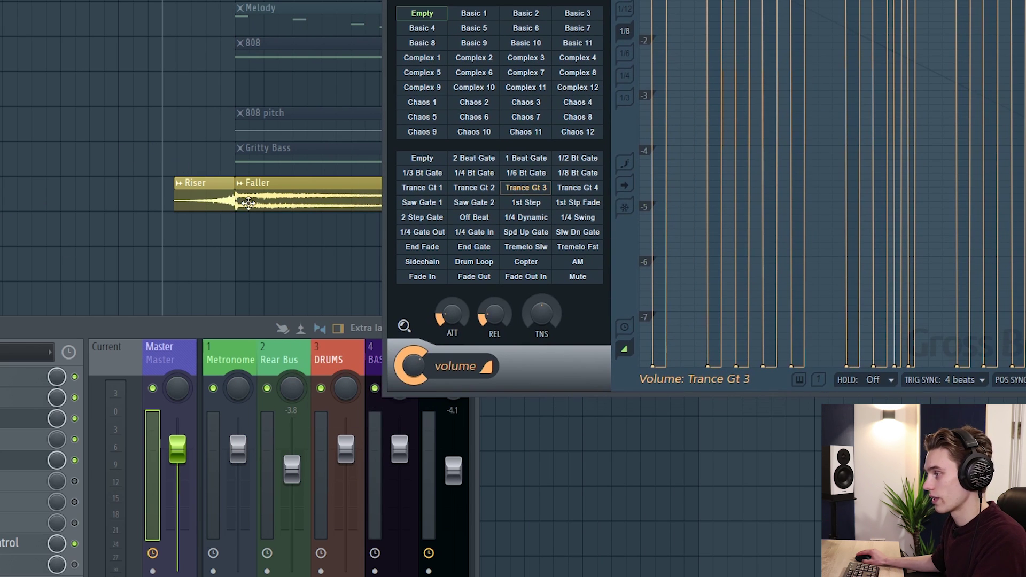
Step: Move the Faller clip to the track below Riser and play to hear the gated riser
key(space)
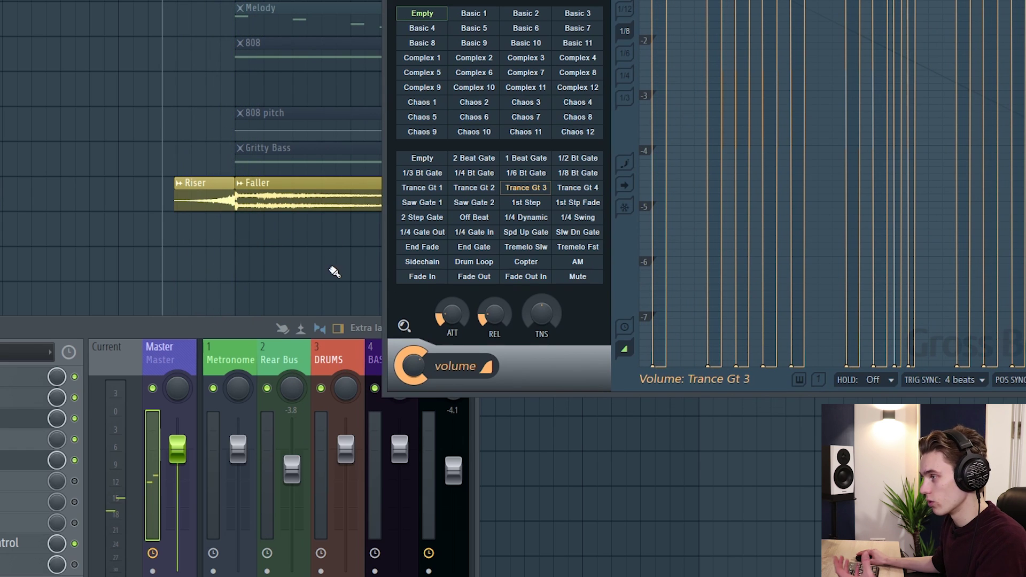
drag(278, 204, 285, 254)
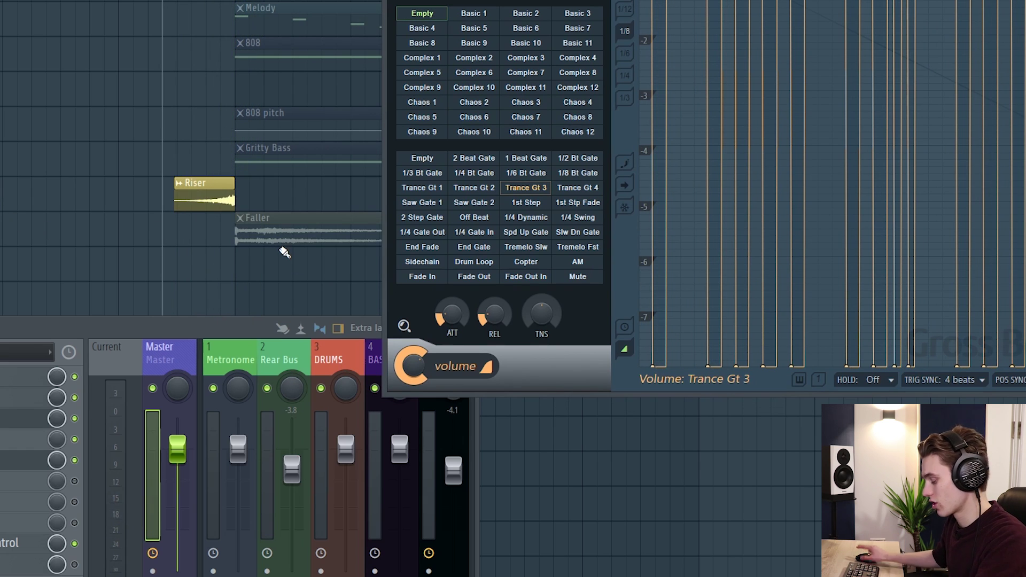
key(space)
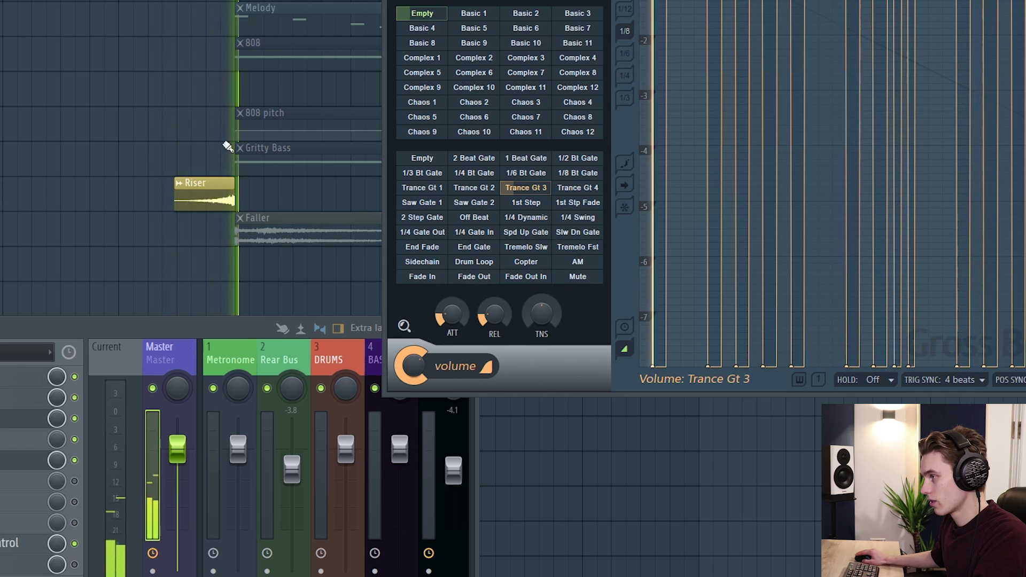
click(74, 418)
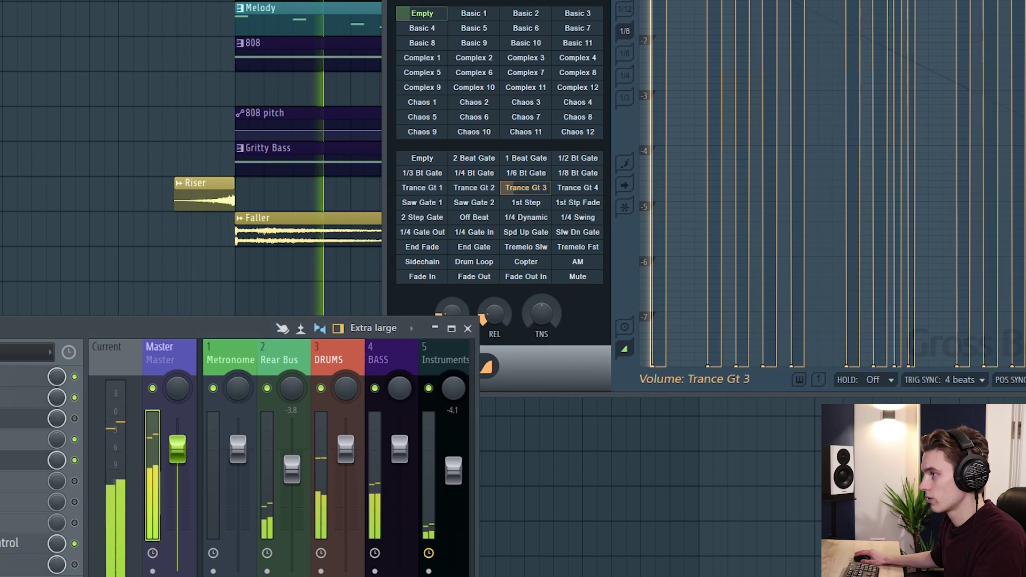
key(space)
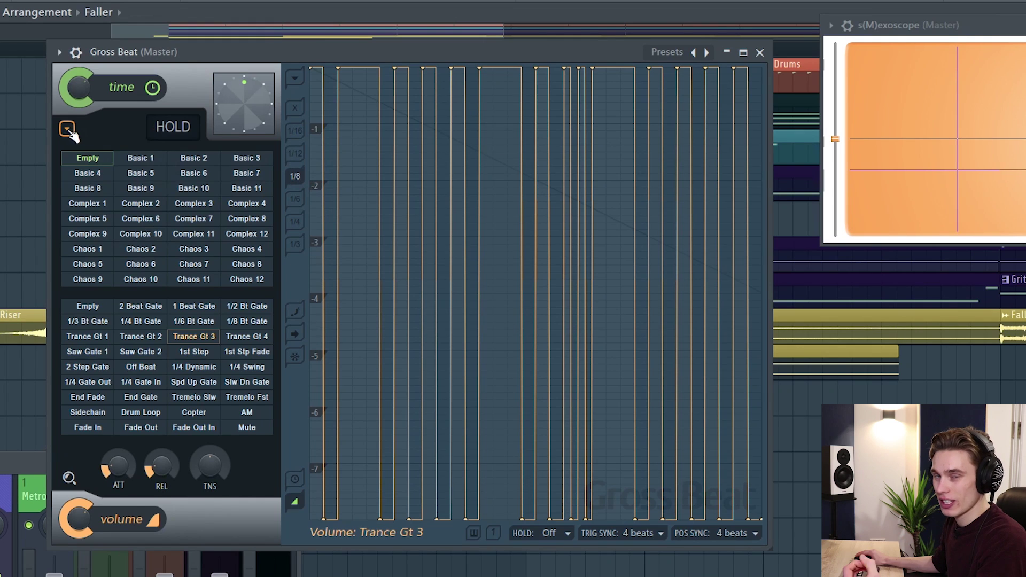
Step: Keep click reduction at Low (drums) and show the About splash with 2008 Image-Line credits
click(67, 129)
mouse_move(140, 145)
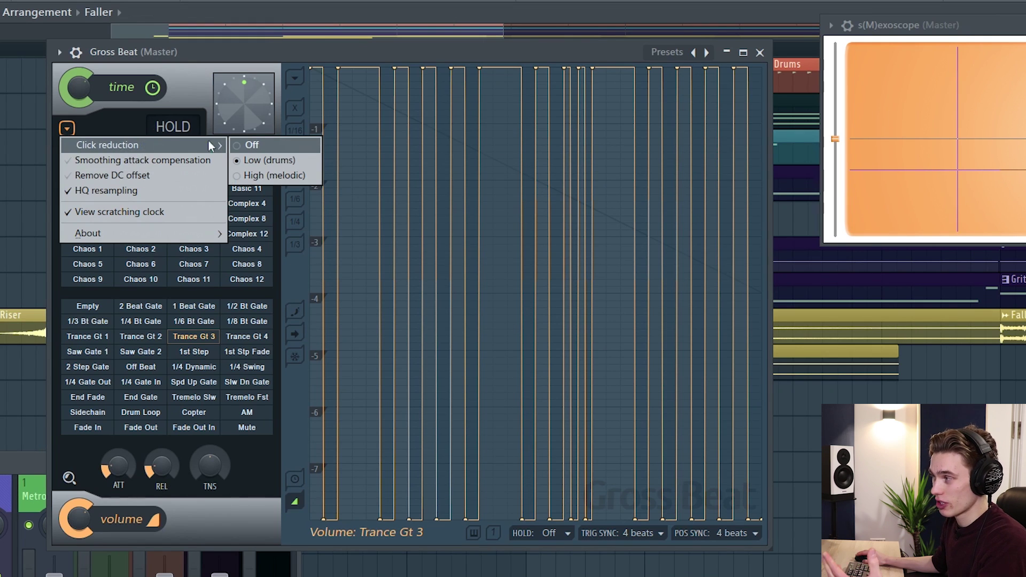
click(269, 160)
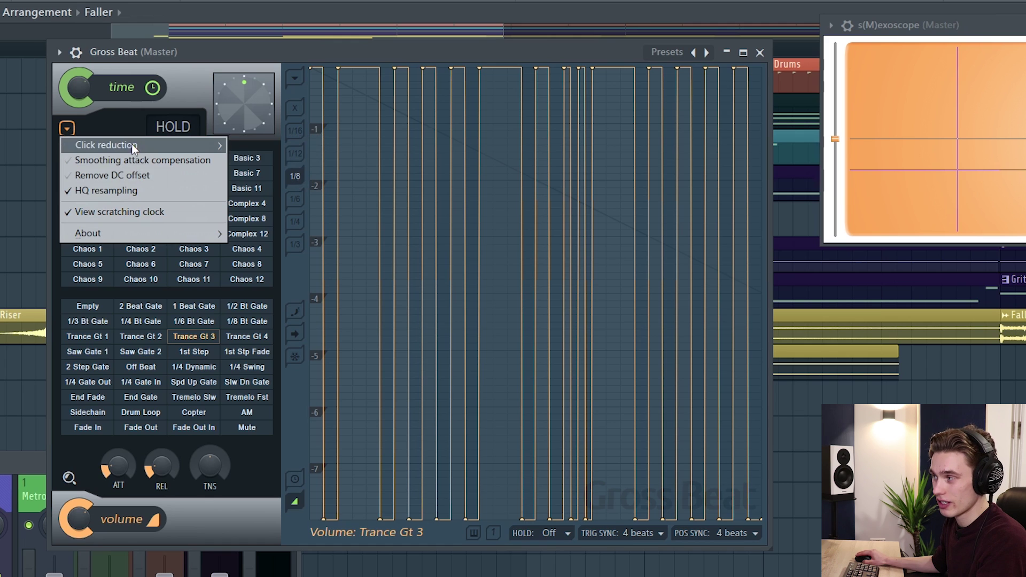
mouse_move(140, 143)
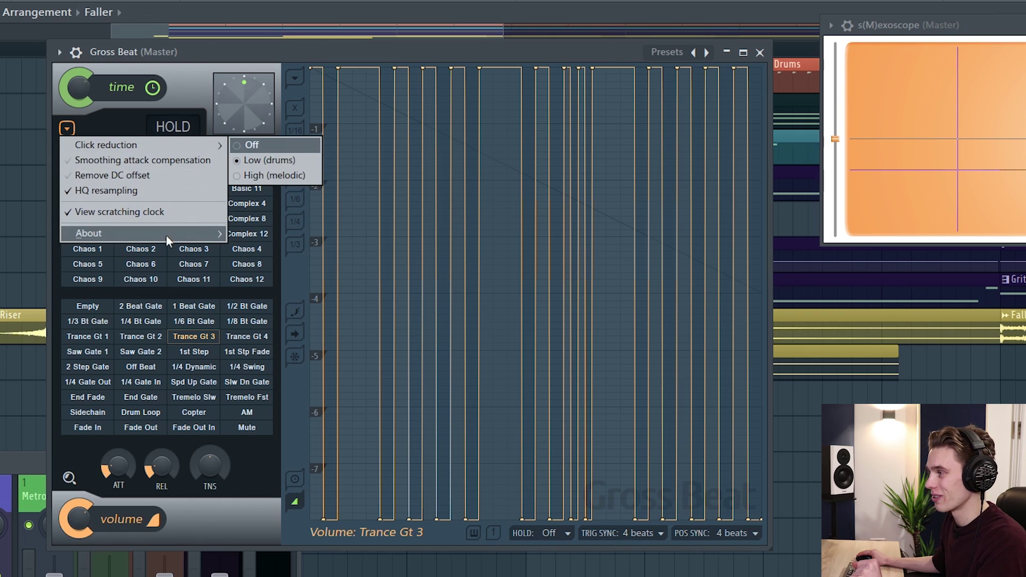
mouse_move(167, 233)
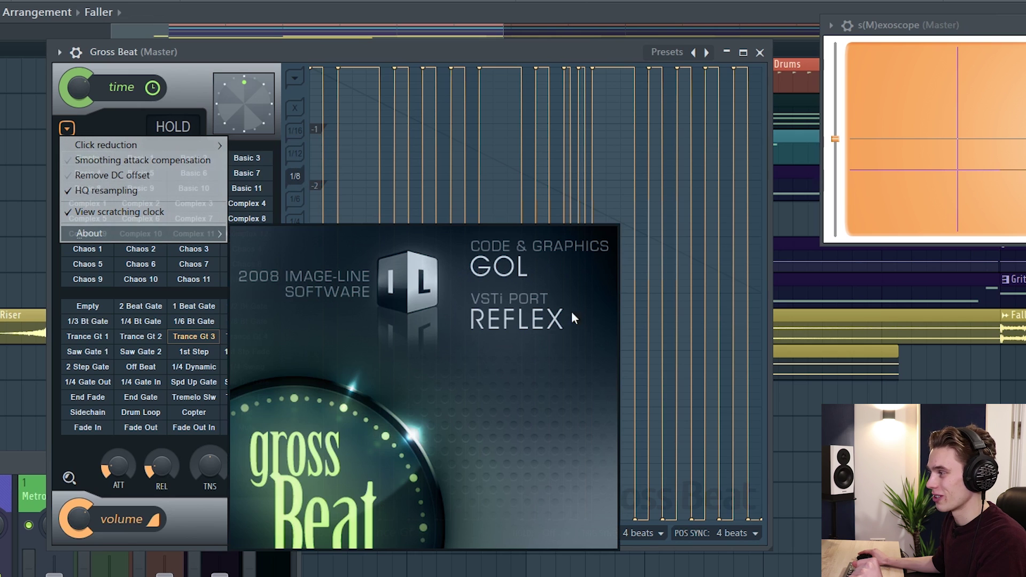